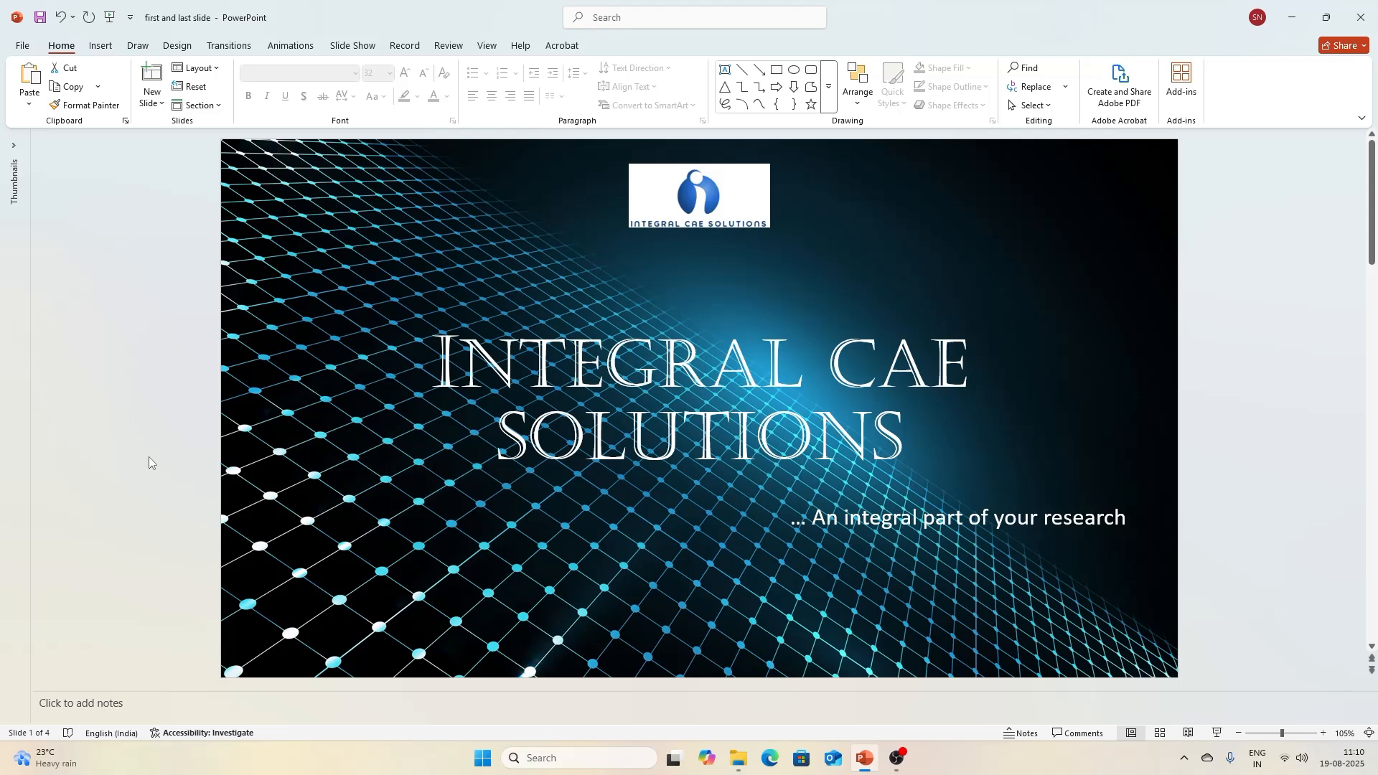
Step: Find SpaceClaim 2024 R2 through the system search and launch it
{"action": "left_click", "coordinate": [594, 753]}
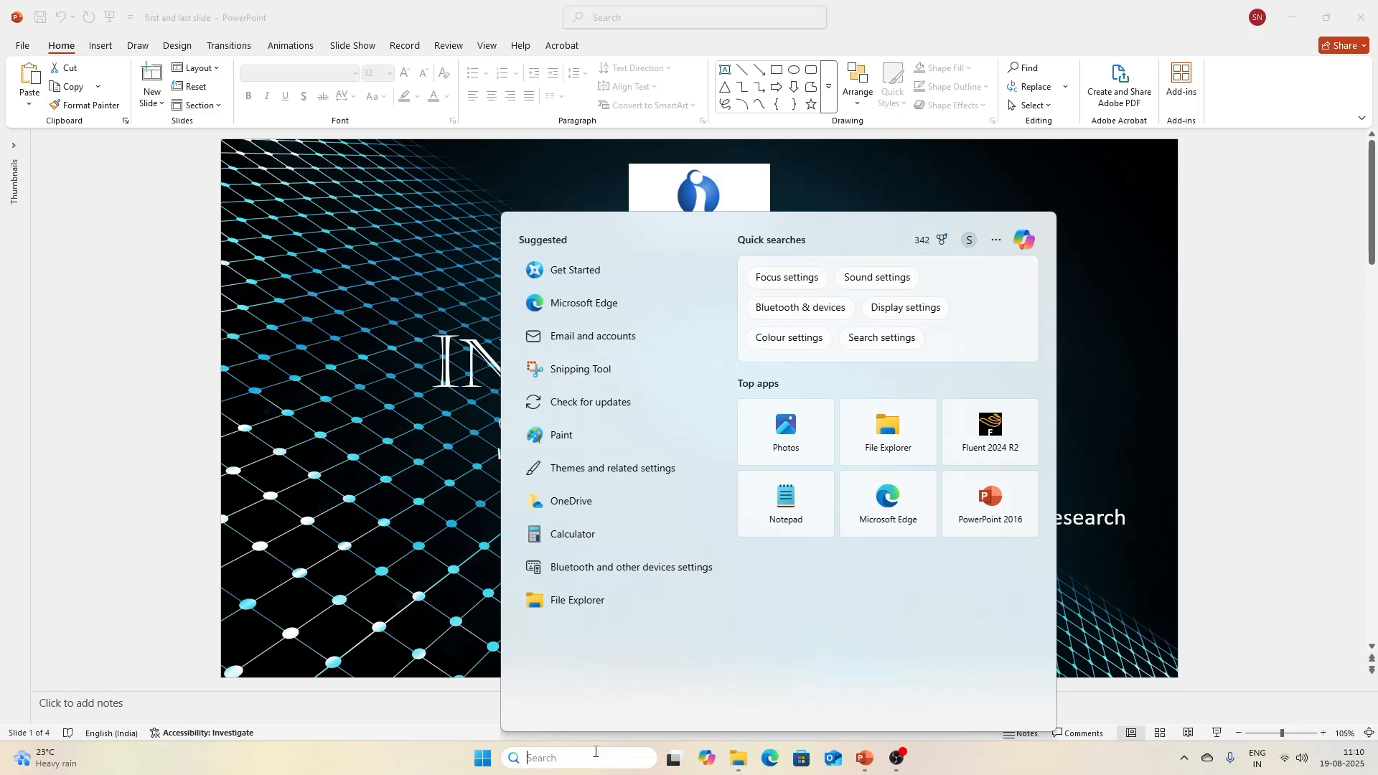
{"action": "type", "text": "space"}
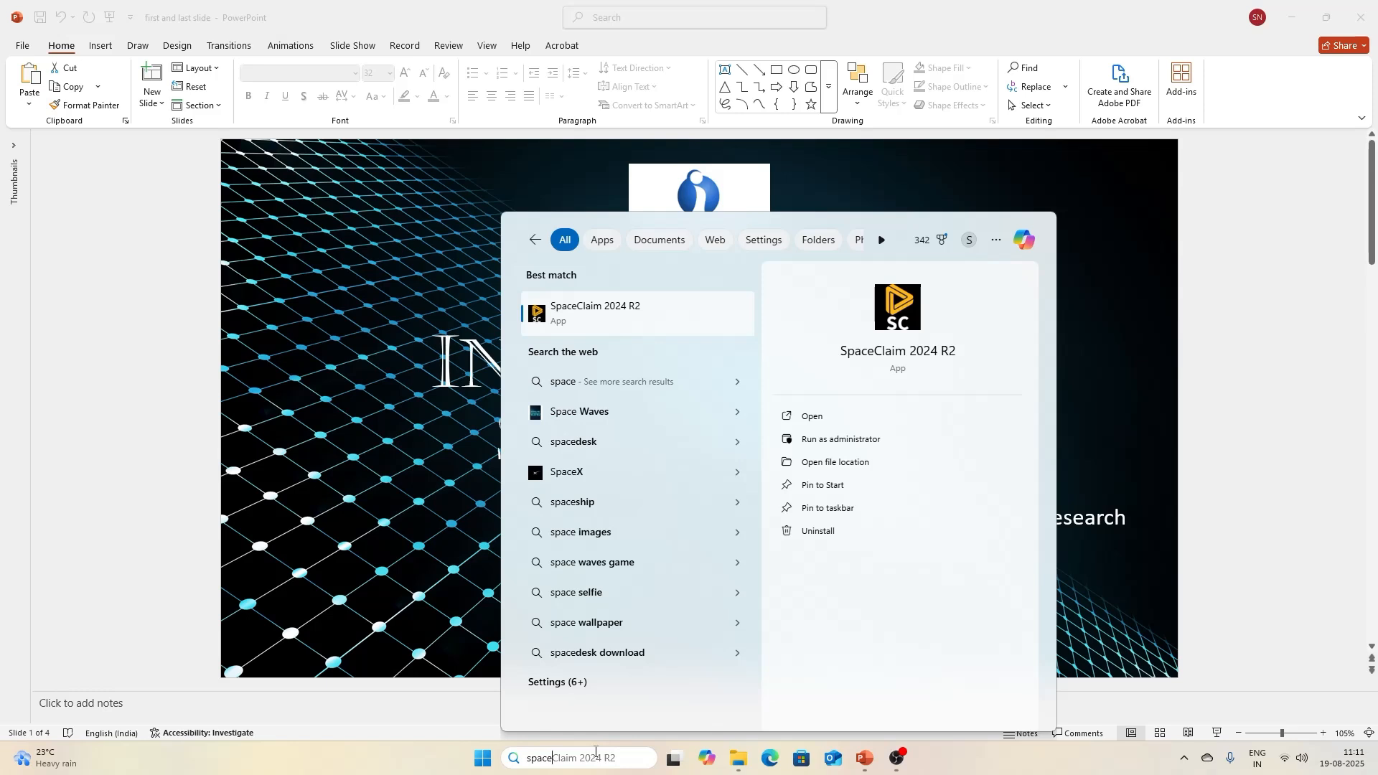
{"action": "left_click", "coordinate": [604, 323]}
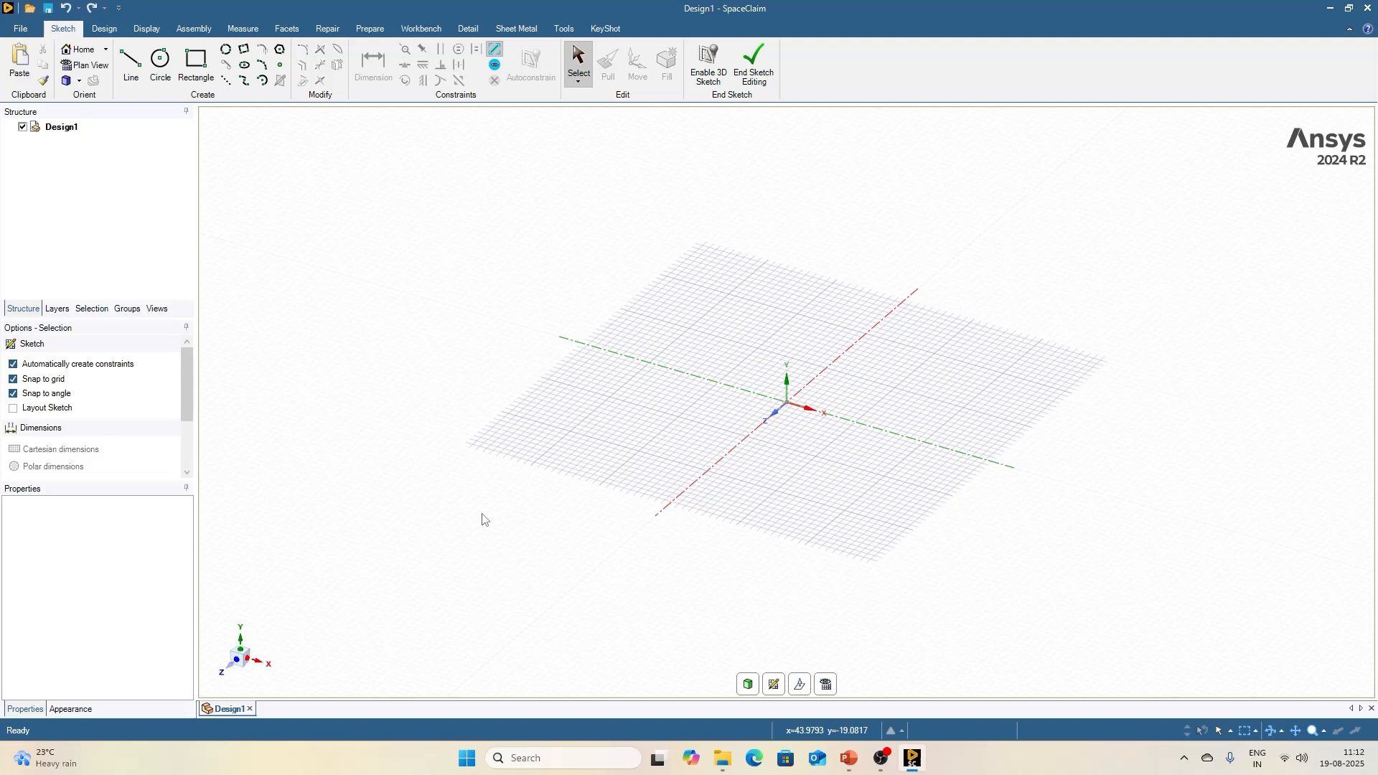
Step: Open the online SpaceClaim documentation, view the Assemblies and Parts topics, expand File Operations, and close the help window
{"action": "left_click", "coordinate": [1368, 30]}
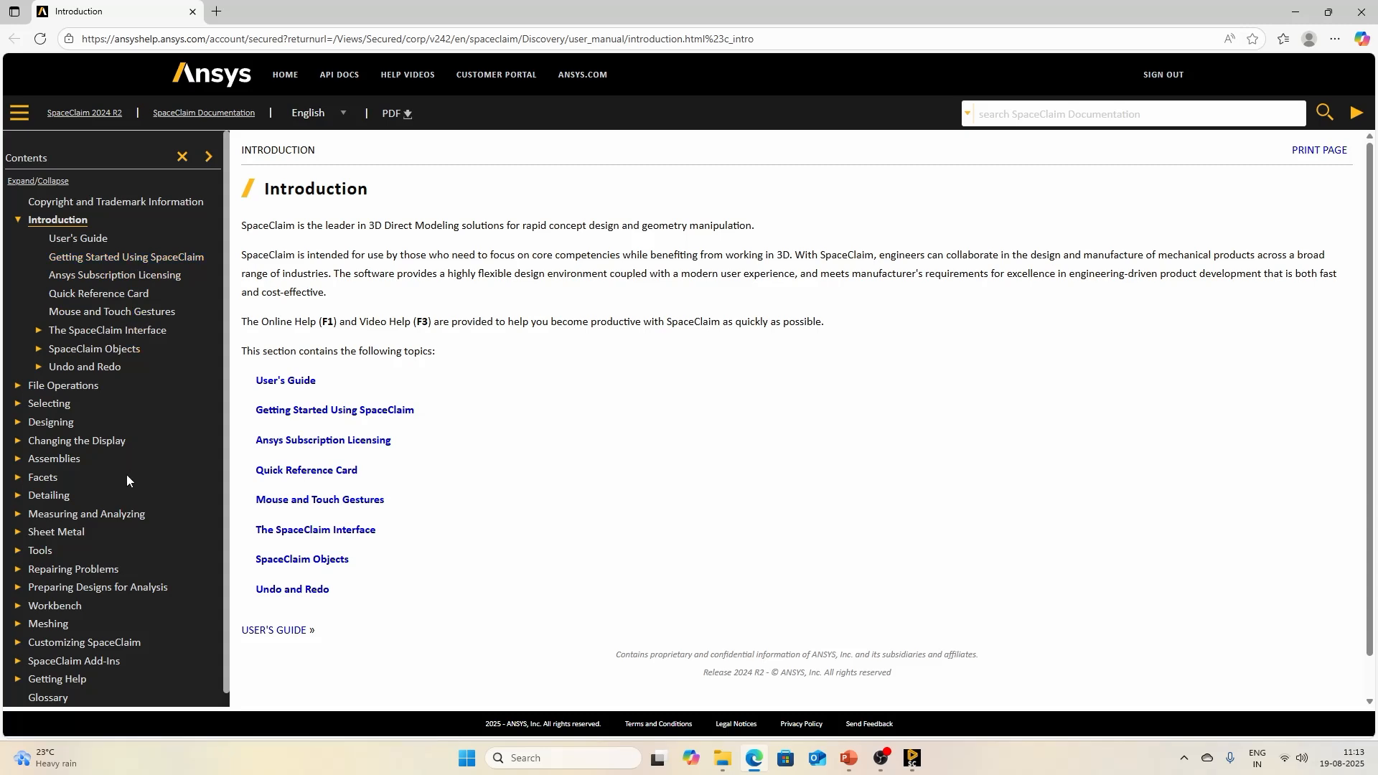
{"action": "left_click", "coordinate": [54, 459]}
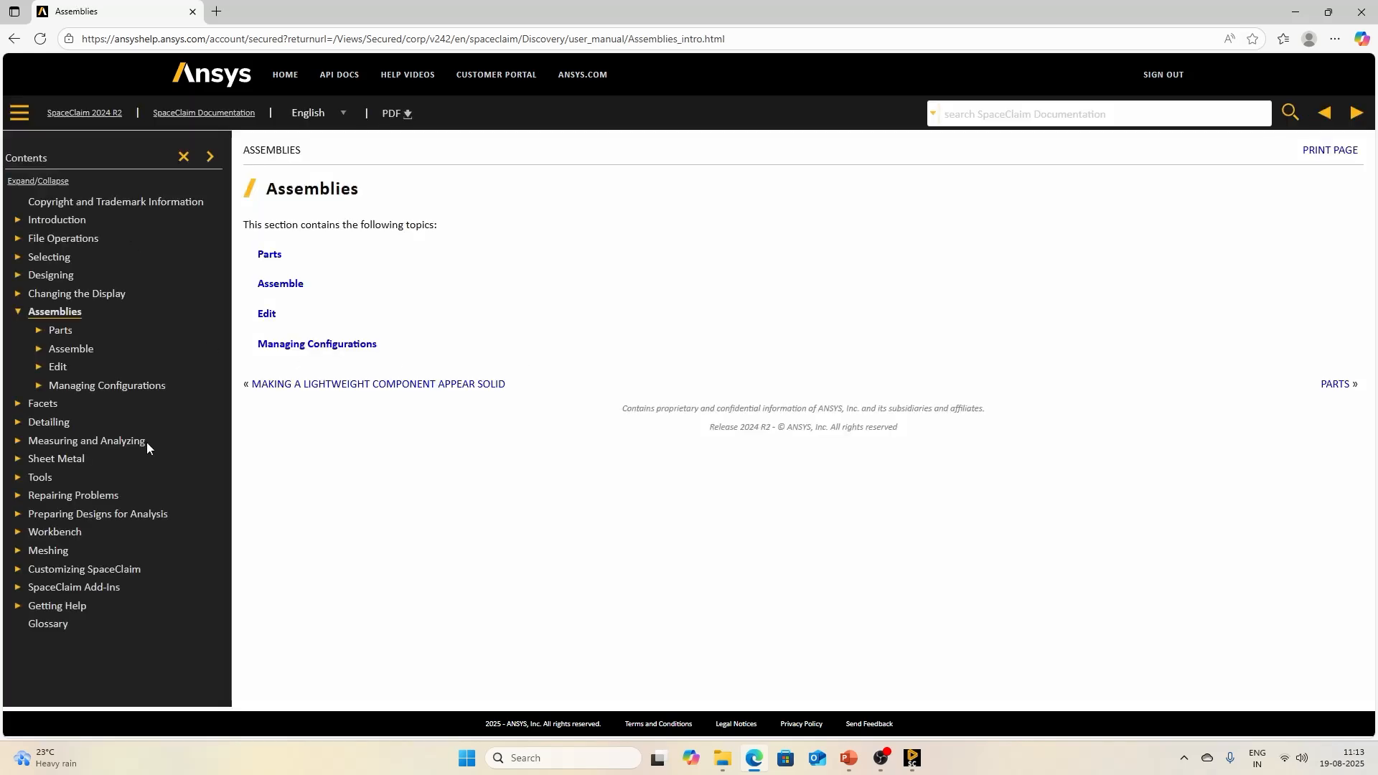
{"action": "left_click", "coordinate": [271, 259]}
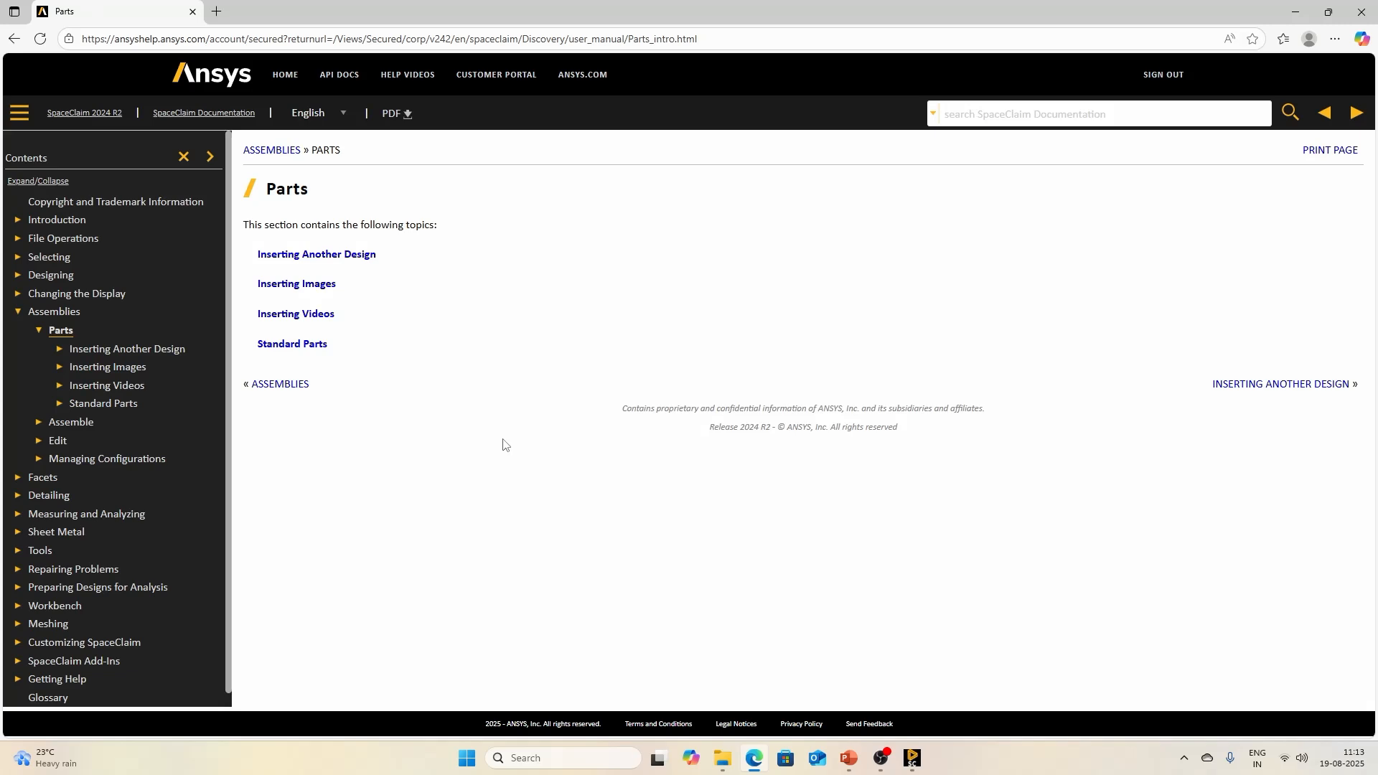
{"action": "left_click", "coordinate": [18, 238]}
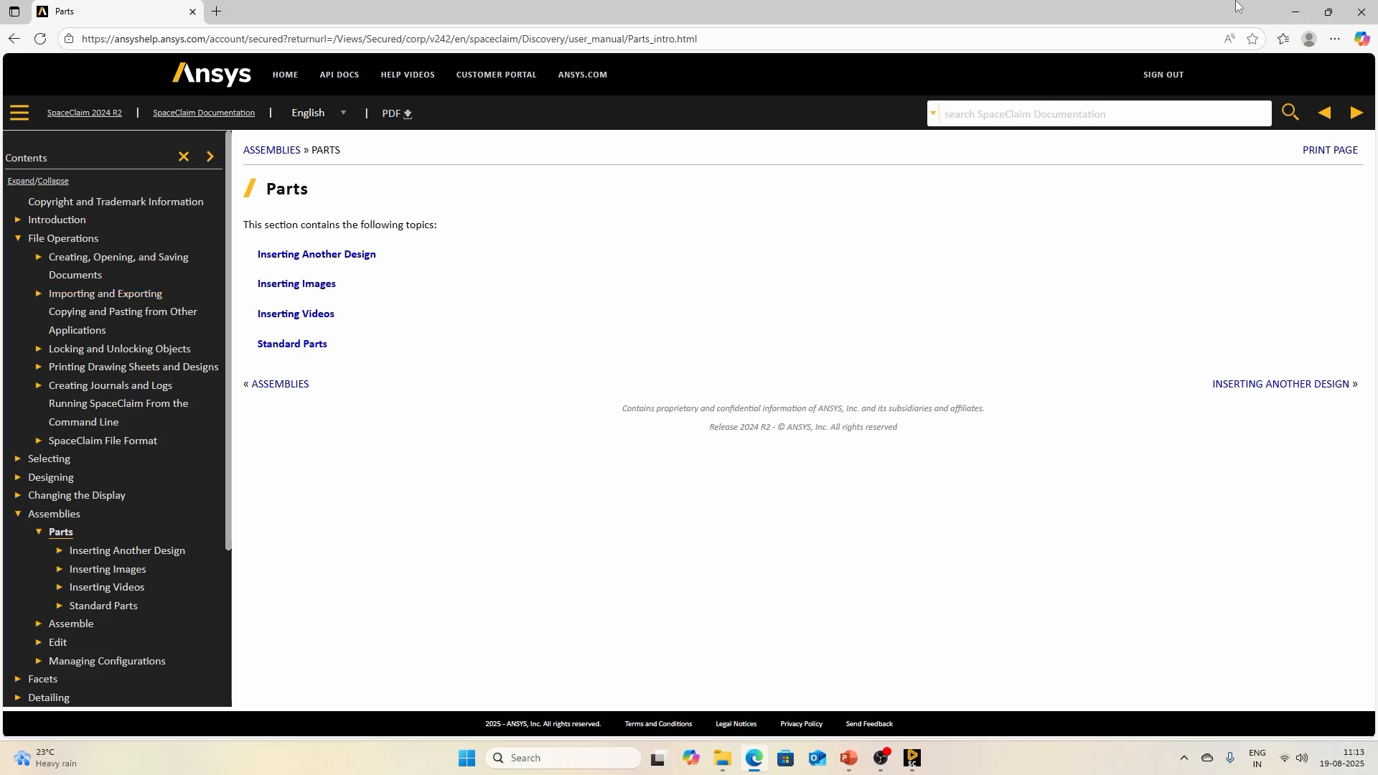
{"action": "left_click", "coordinate": [1362, 12]}
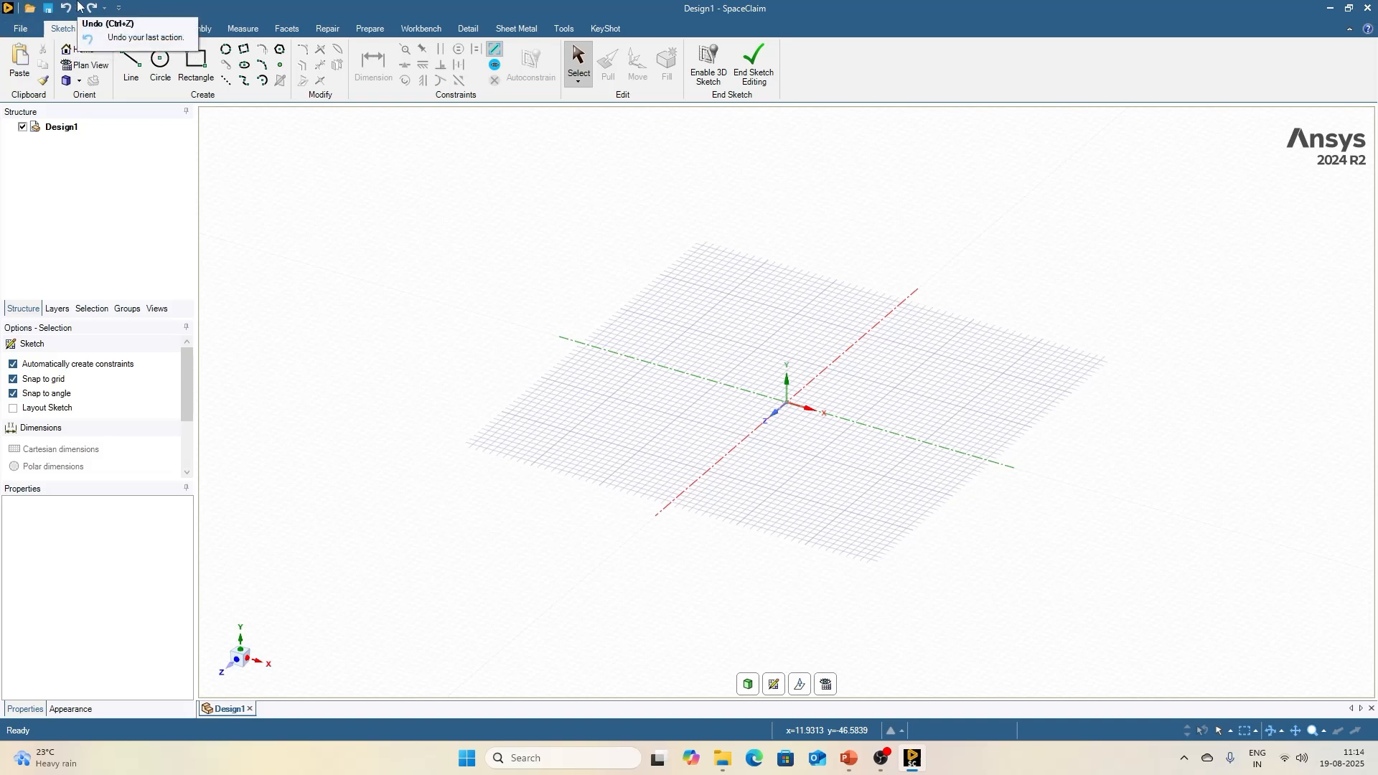
Step: Examine the Quick Access Toolbar customization choices and the Design tools
{"action": "left_click", "coordinate": [119, 10]}
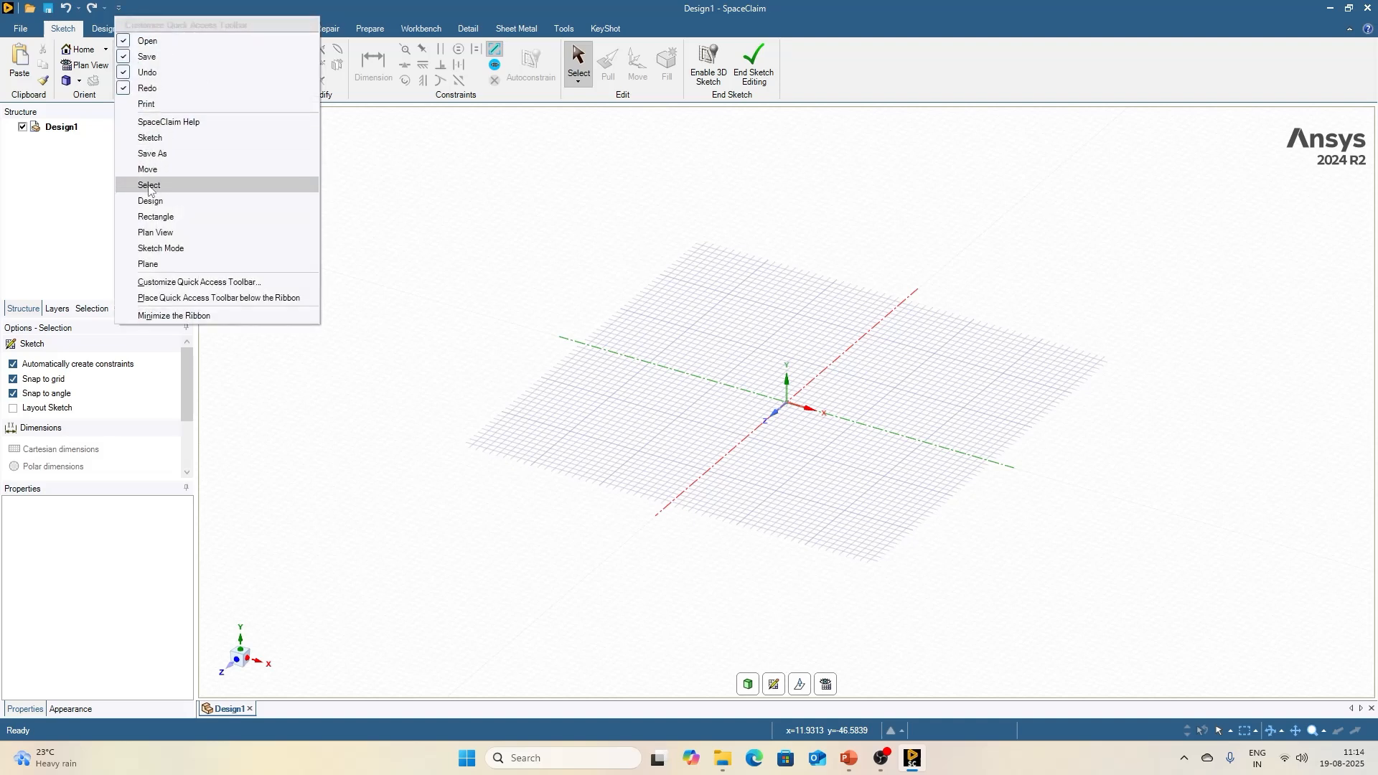
{"action": "left_click", "coordinate": [135, 8]}
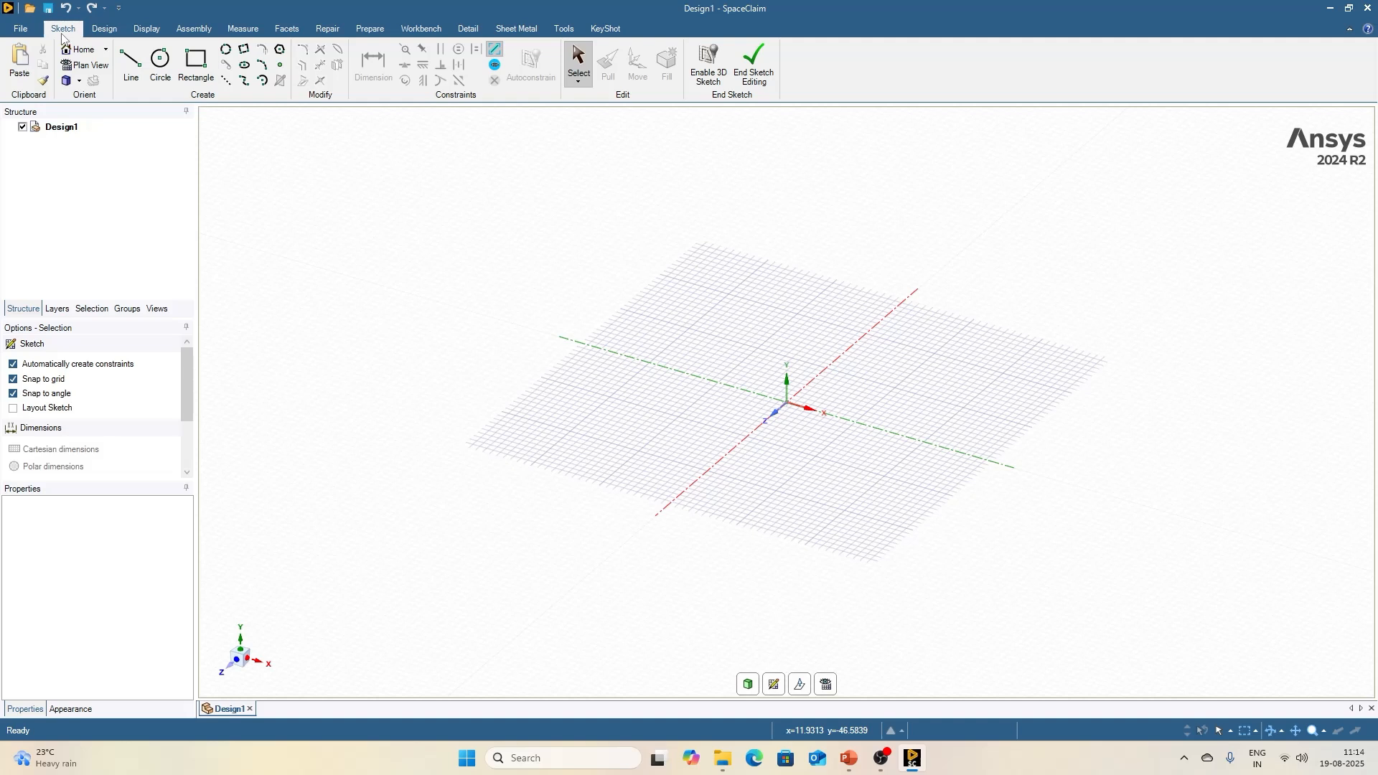
{"action": "left_click", "coordinate": [101, 32]}
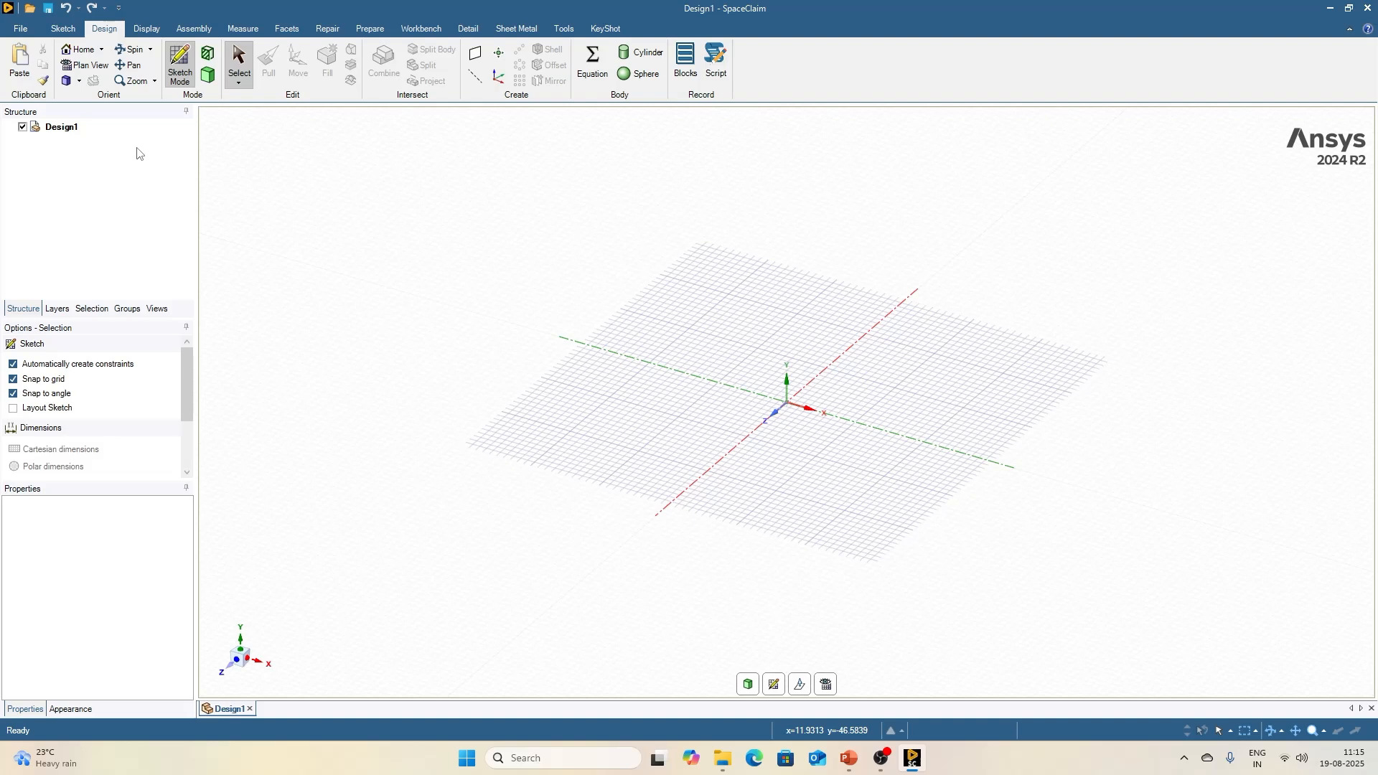
Step: Open the SpaceClaim options and display the Appearance settings
{"action": "left_click", "coordinate": [14, 30]}
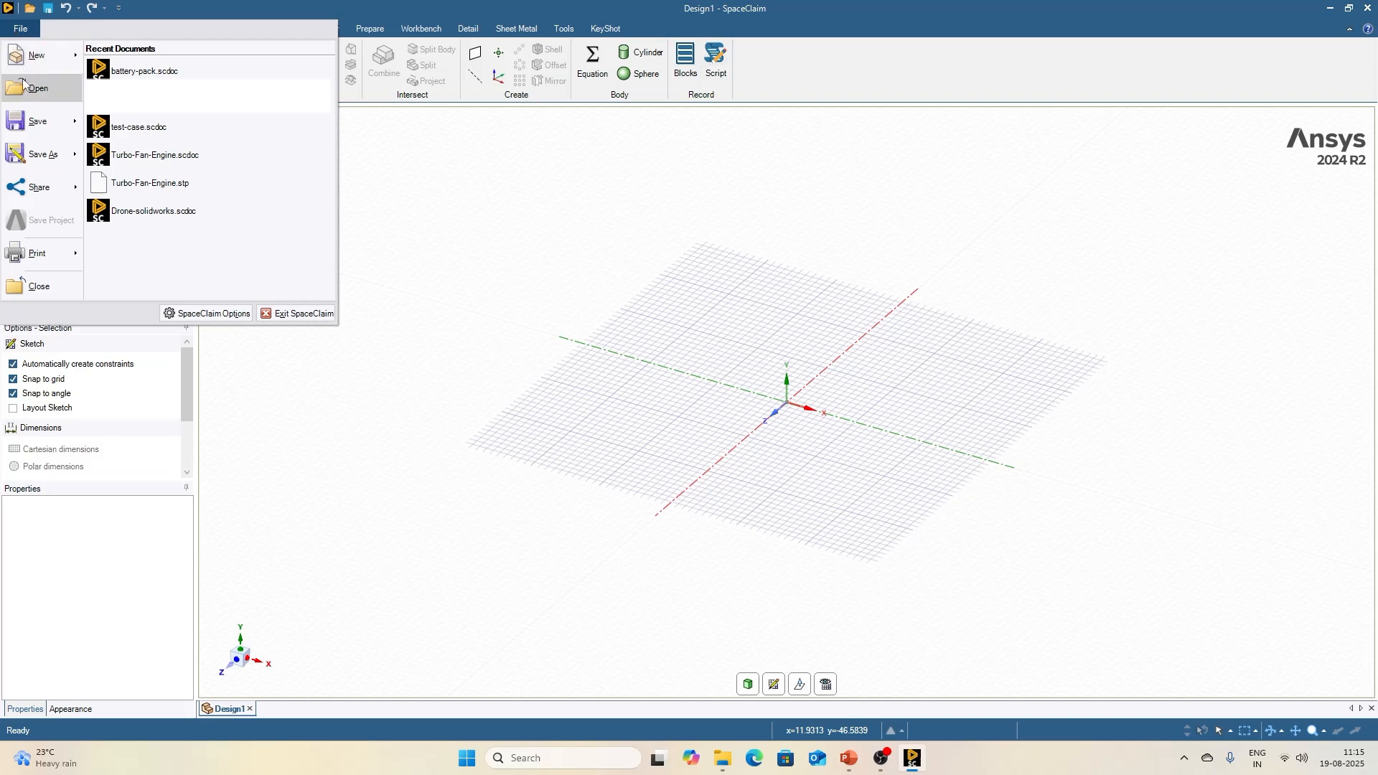
{"action": "mouse_move", "coordinate": [34, 63]}
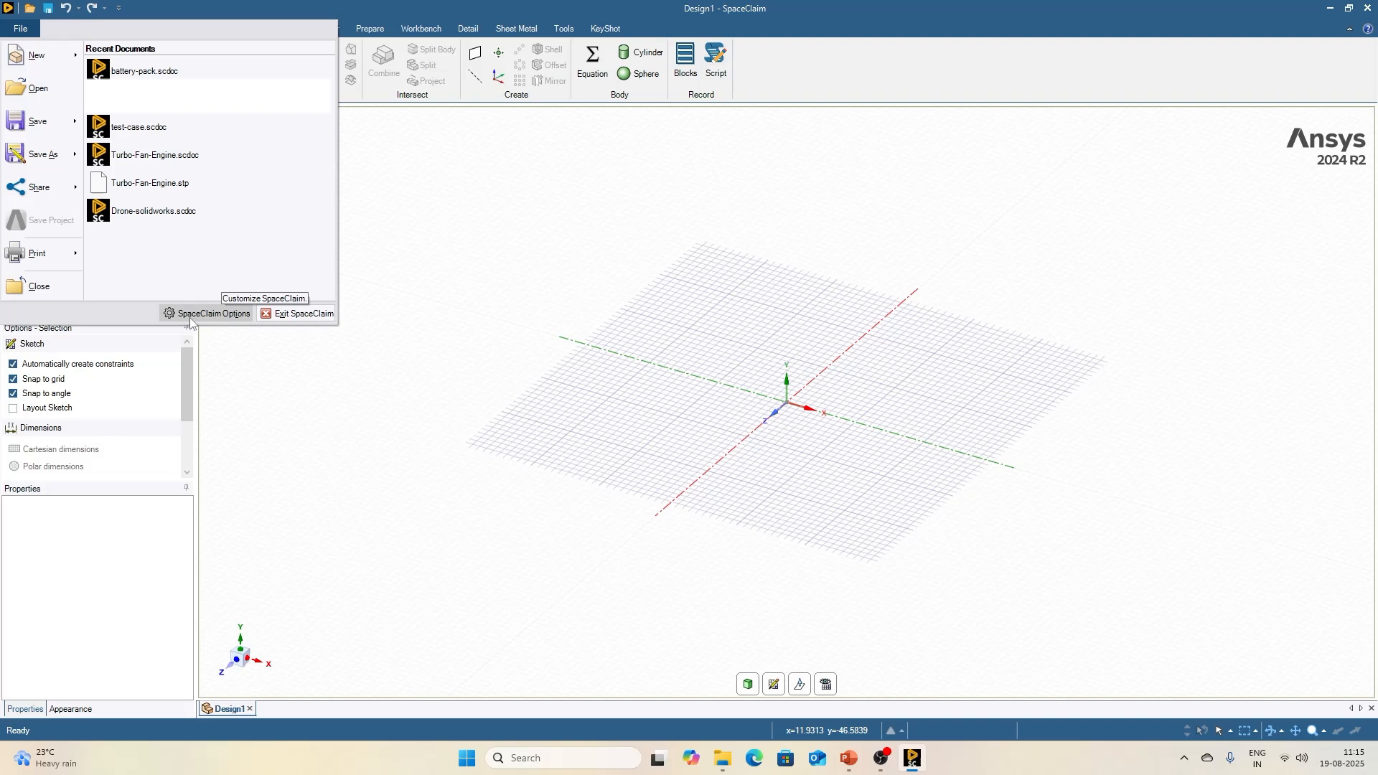
{"action": "left_click", "coordinate": [191, 313]}
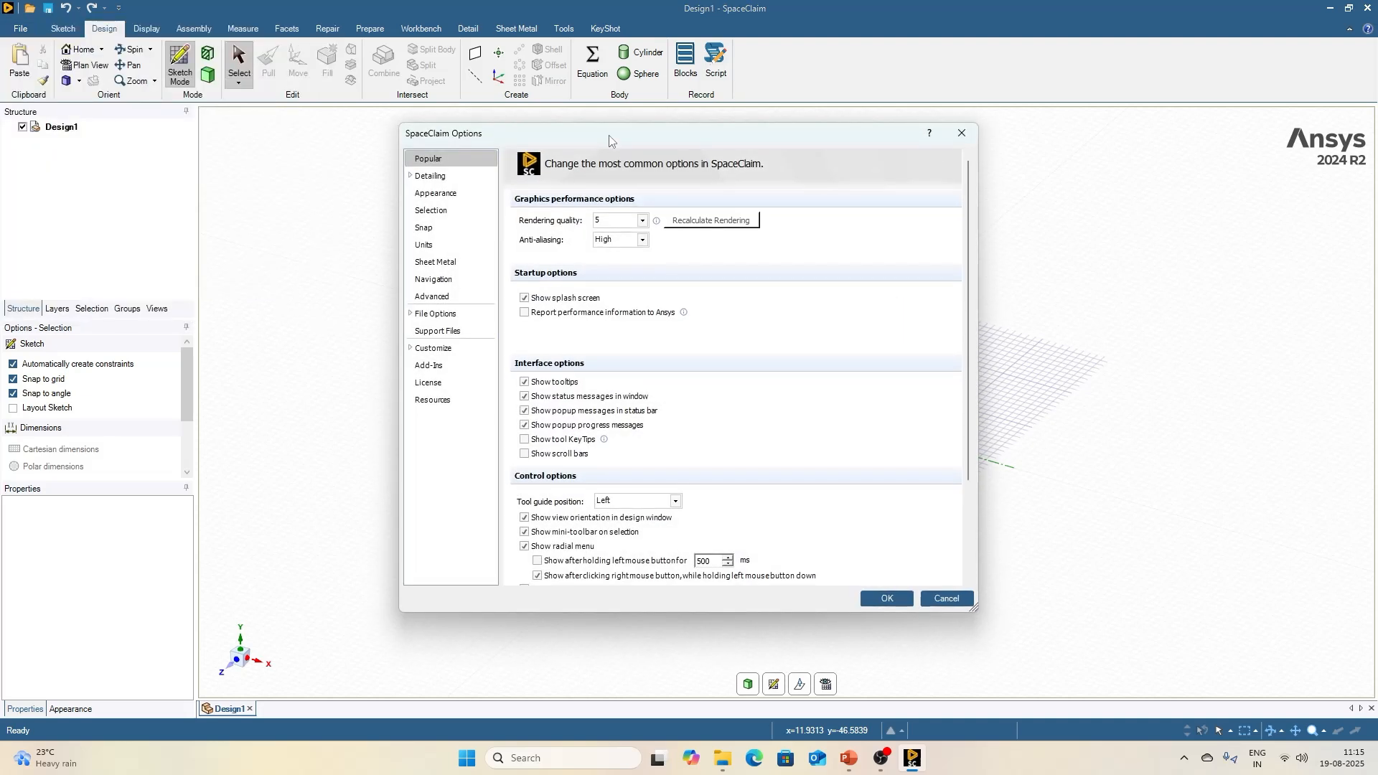
{"action": "left_click_drag", "start_coordinate": [612, 136], "coordinate": [449, 107]}
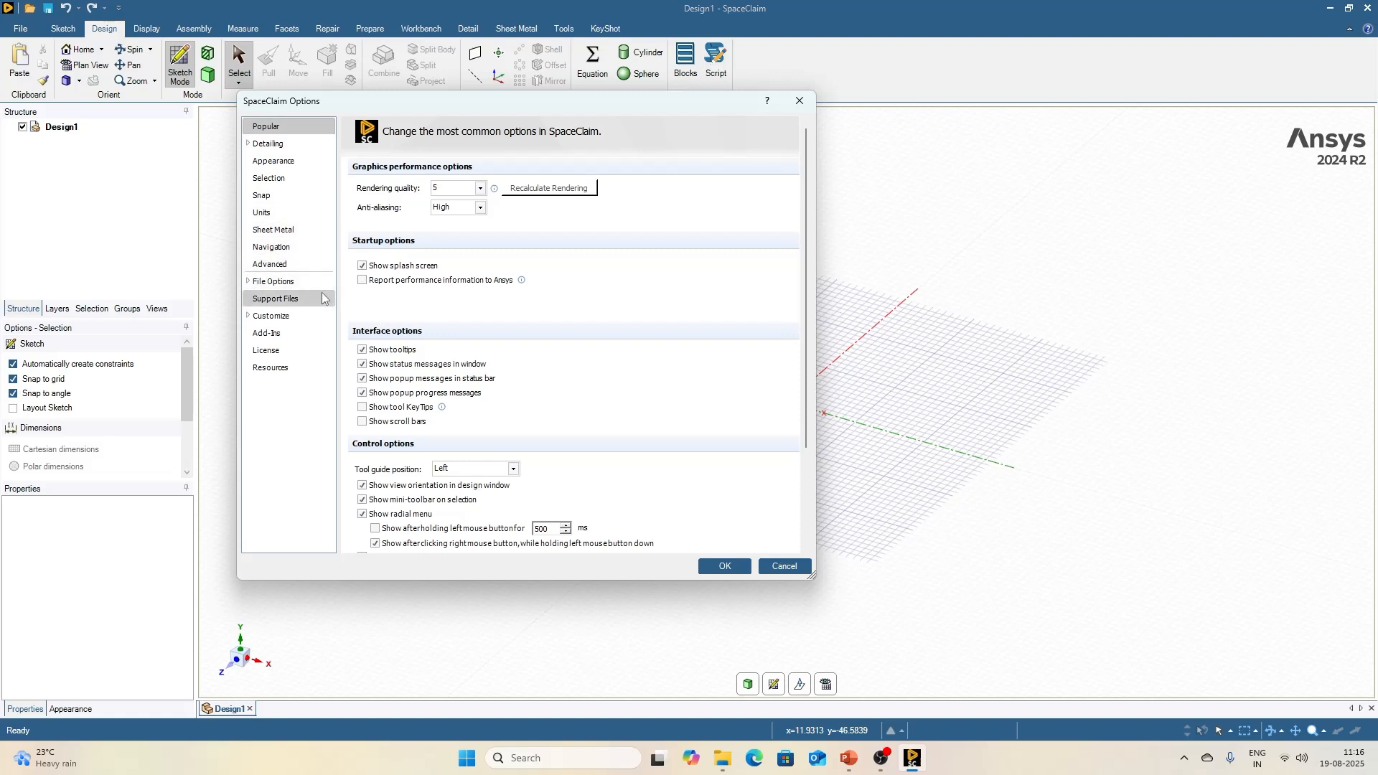
{"action": "left_click", "coordinate": [281, 161]}
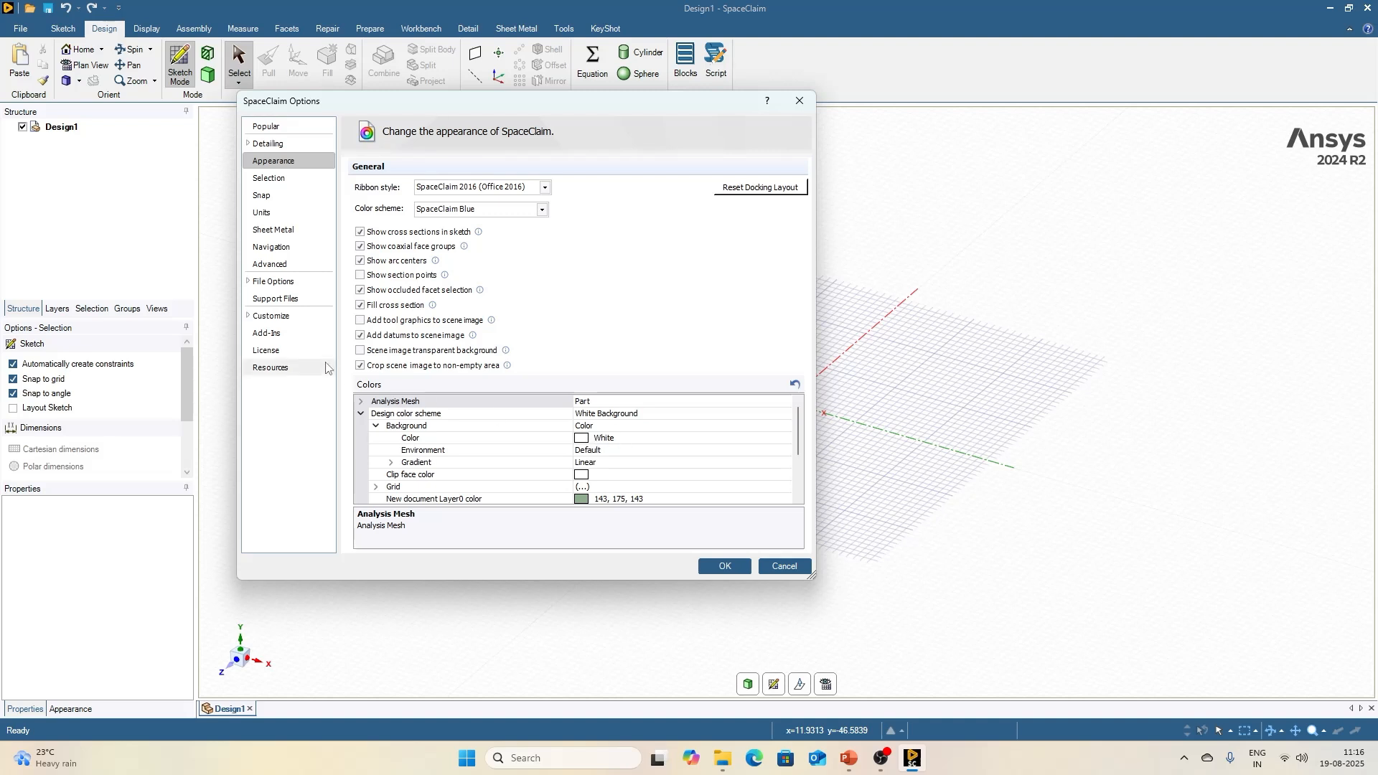
Step: Configure this document's units with length in Millimeters and mass in Kilograms
{"action": "left_click", "coordinate": [264, 213]}
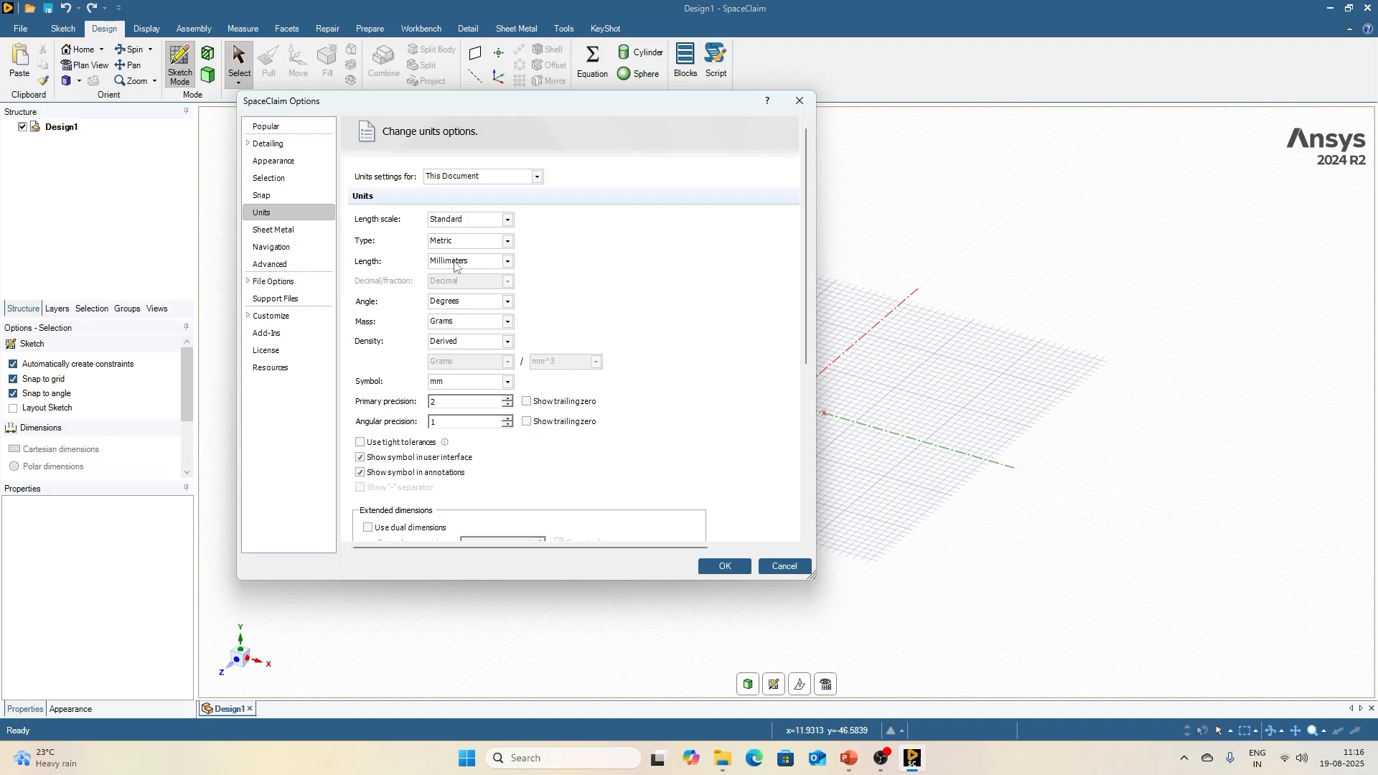
{"action": "left_click", "coordinate": [507, 261]}
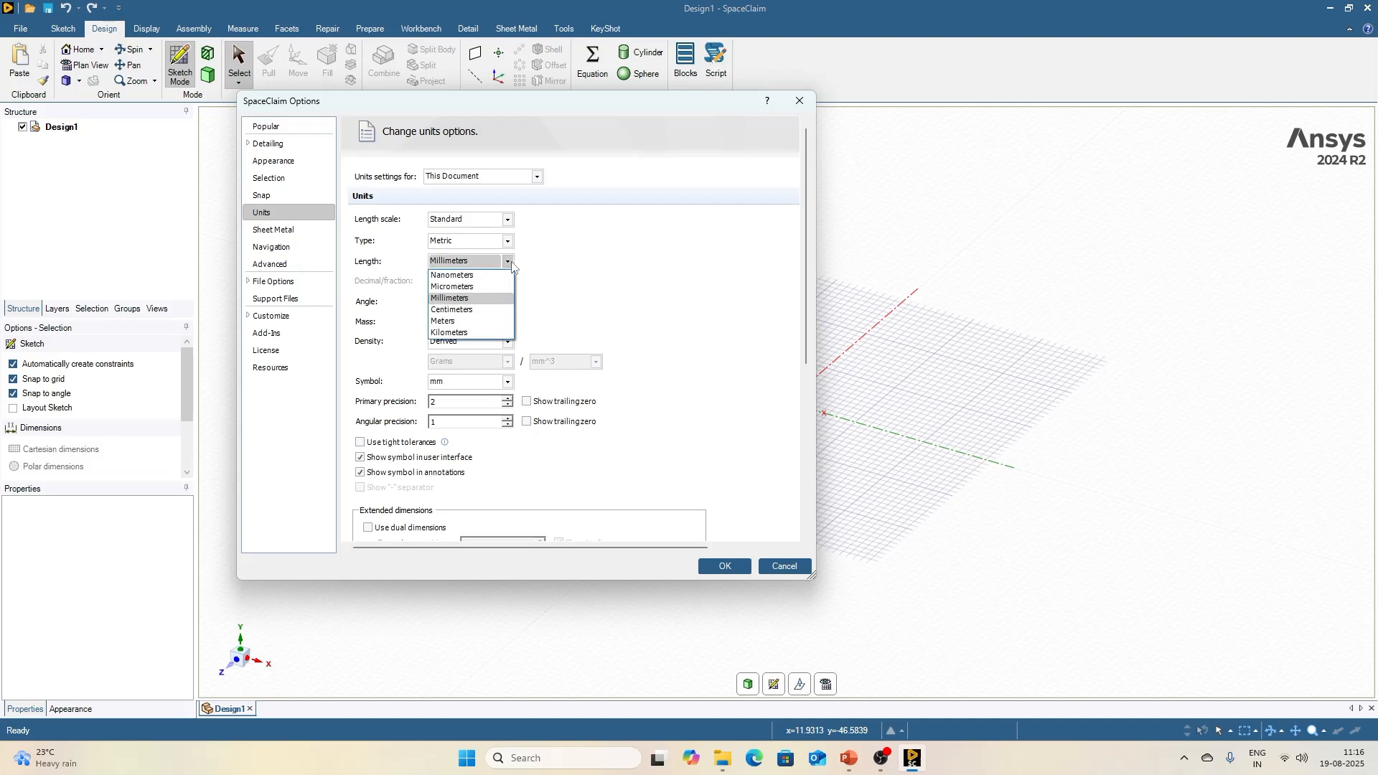
{"action": "left_click", "coordinate": [450, 298]}
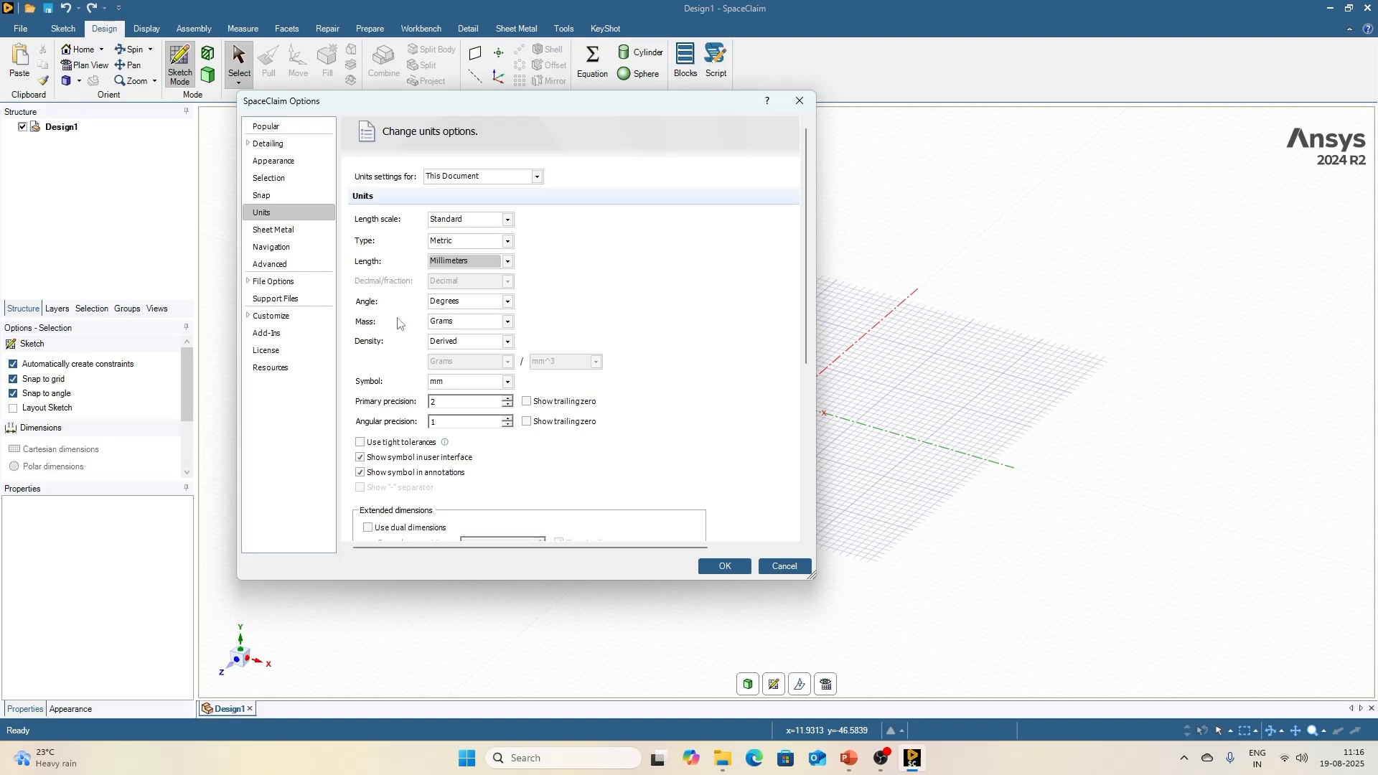
{"action": "left_click", "coordinate": [509, 322]}
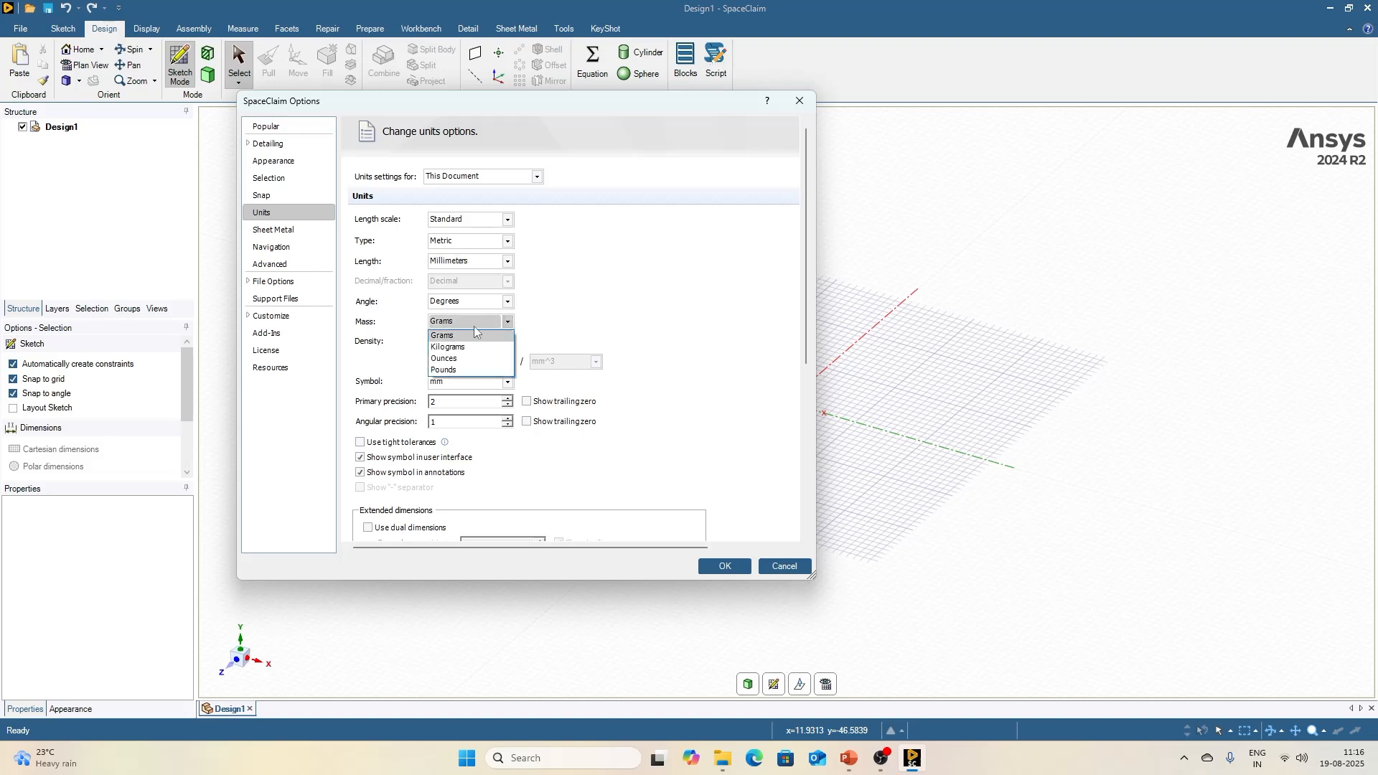
{"action": "left_click", "coordinate": [455, 347]}
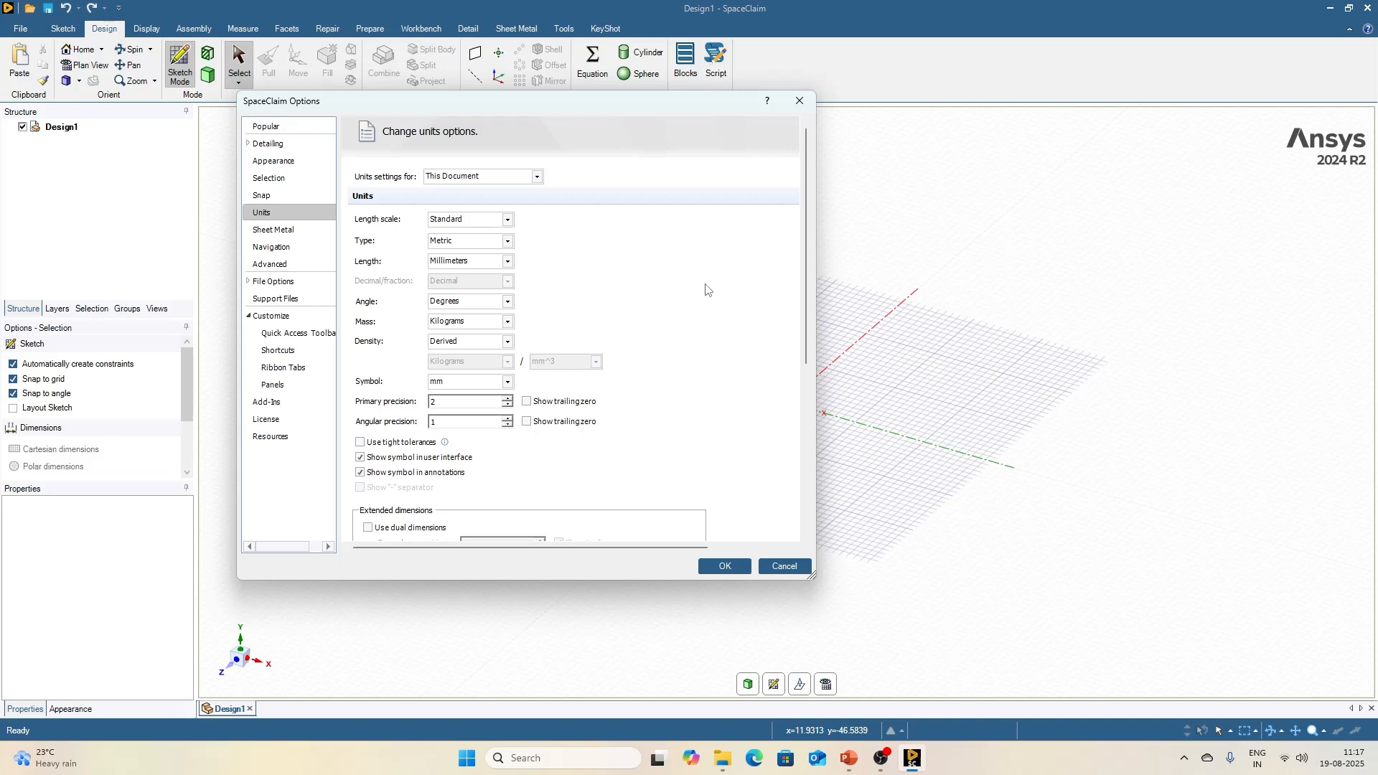
Step: Customize the ribbon so that the KeyShot tab is hidden and the Mesh tab is shown, and apply the options
{"action": "left_click", "coordinate": [282, 335]}
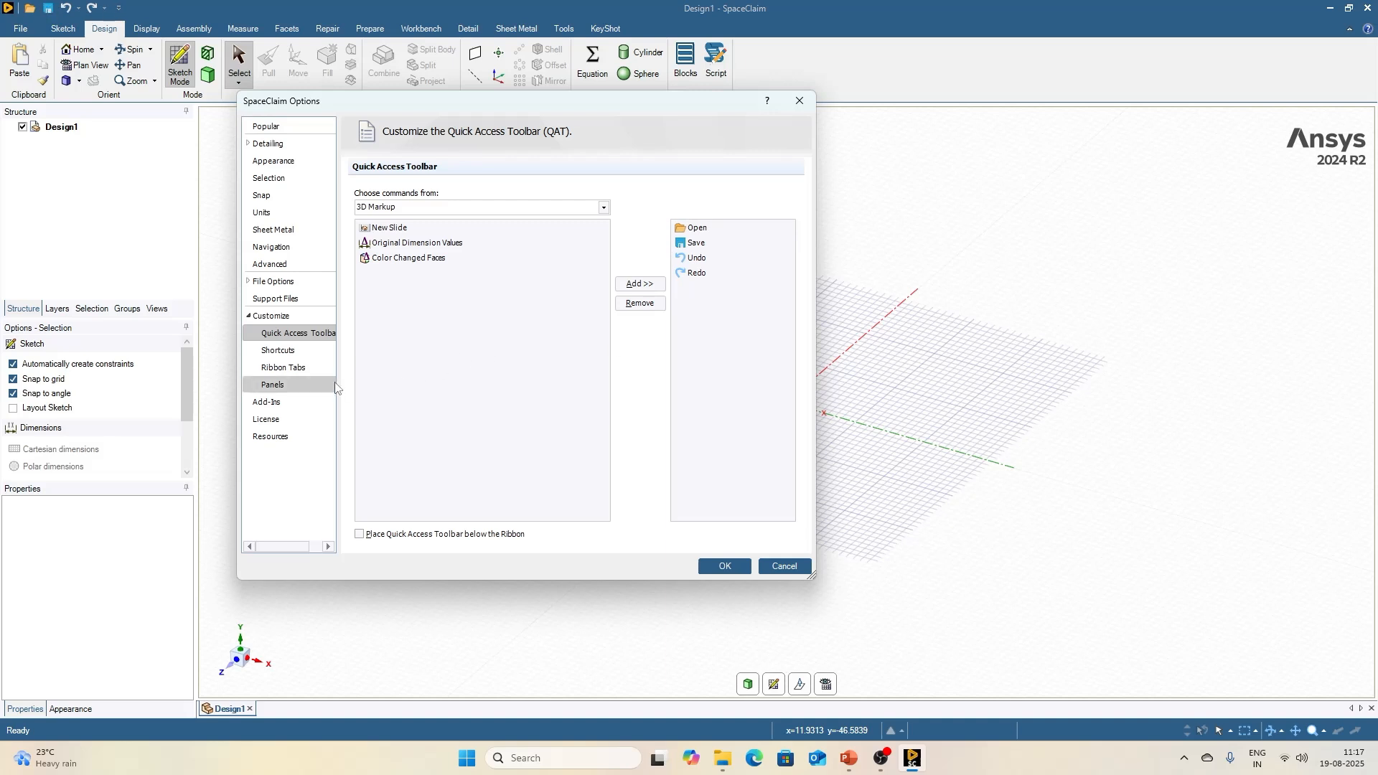
{"action": "left_click", "coordinate": [288, 368]}
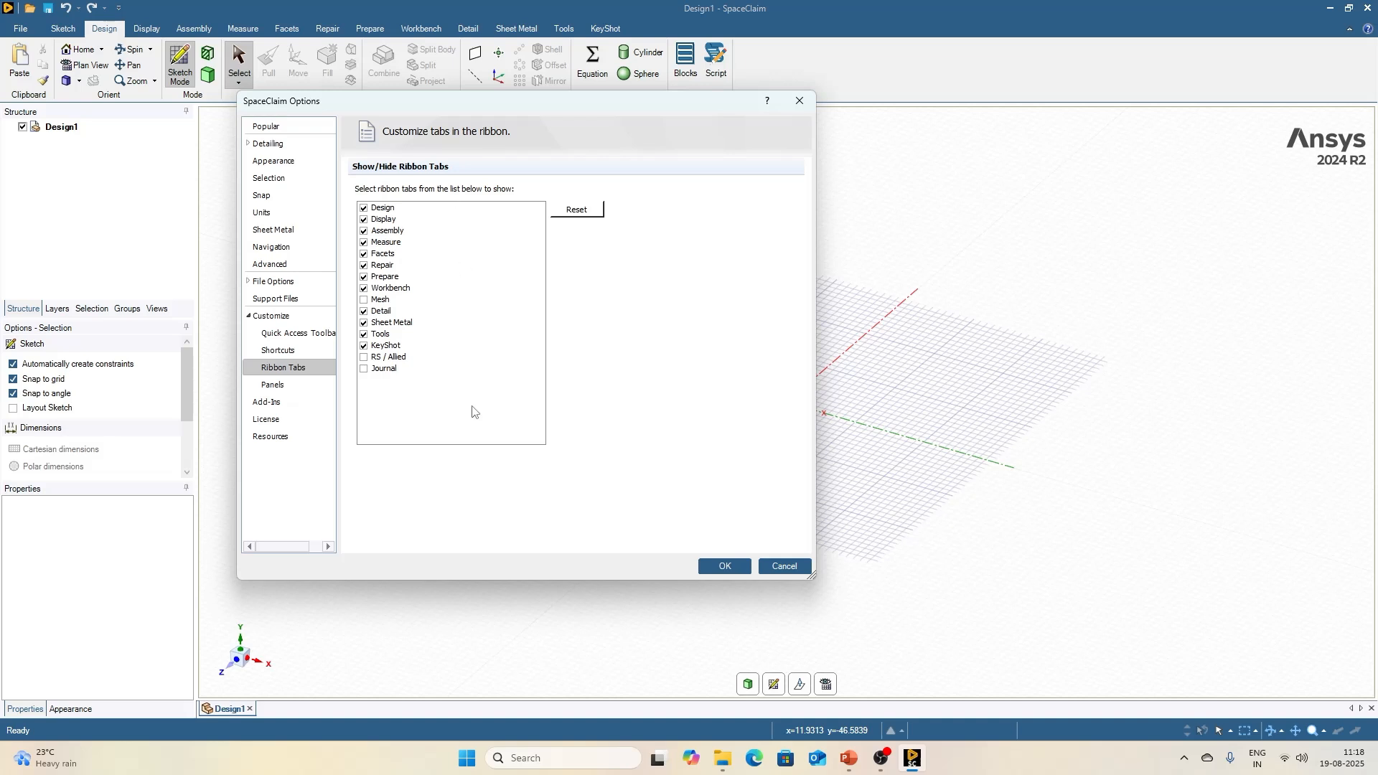
{"action": "left_click", "coordinate": [370, 348]}
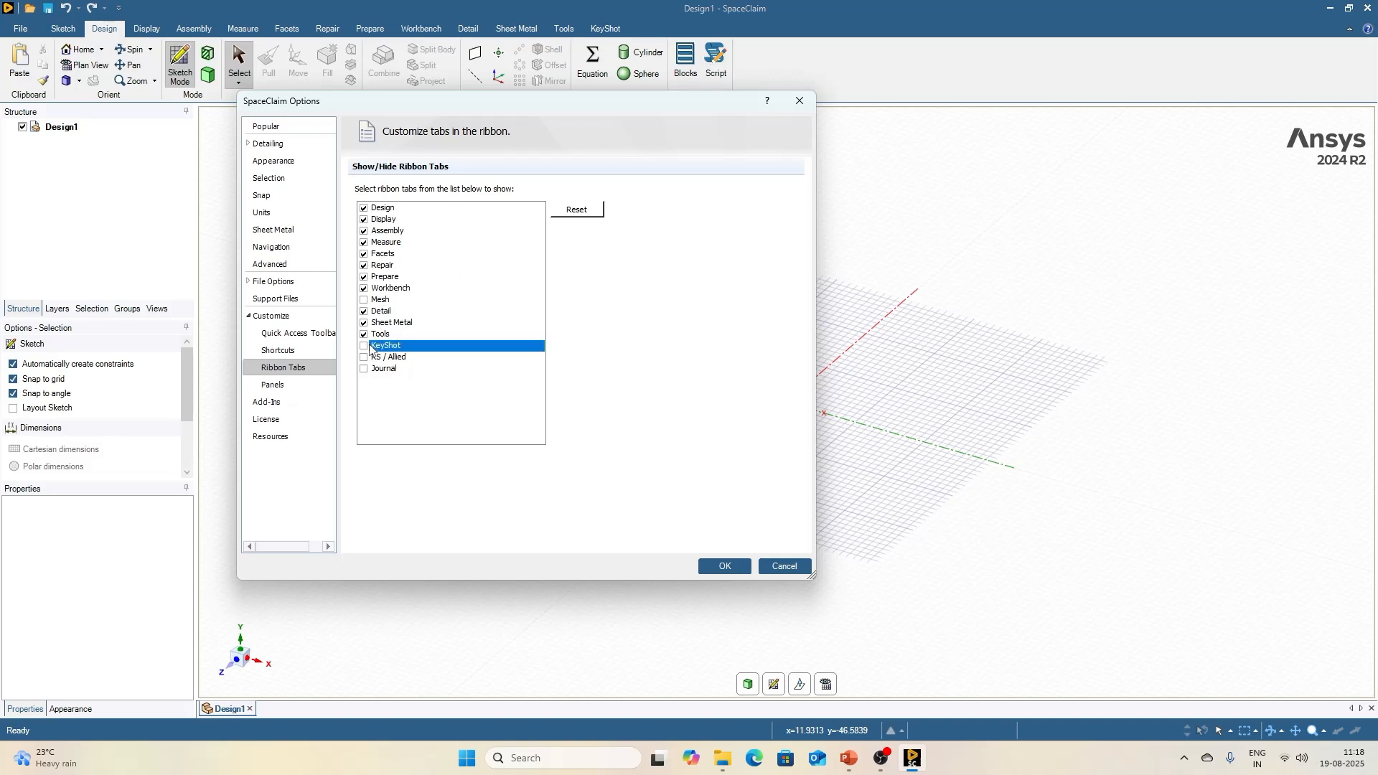
{"action": "left_click", "coordinate": [369, 302]}
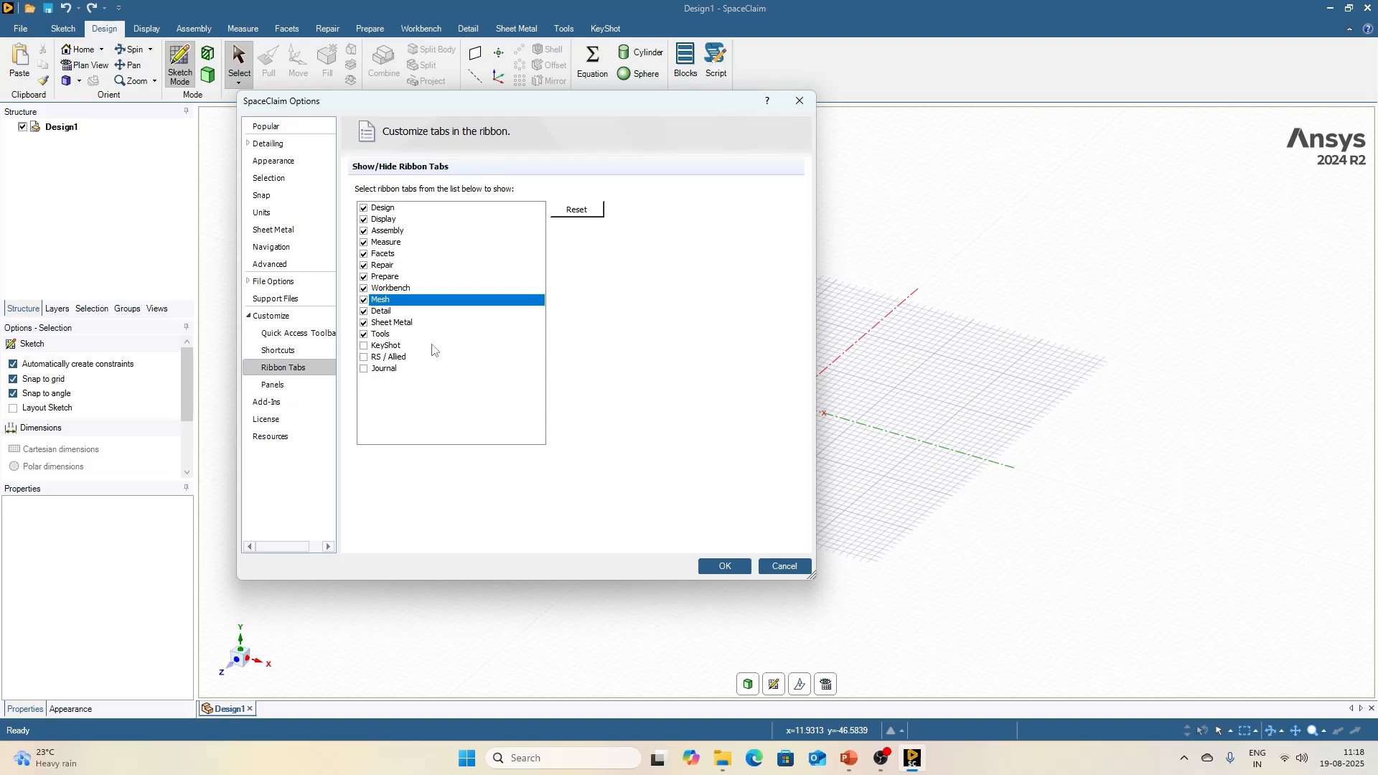
{"action": "left_click", "coordinate": [720, 564]}
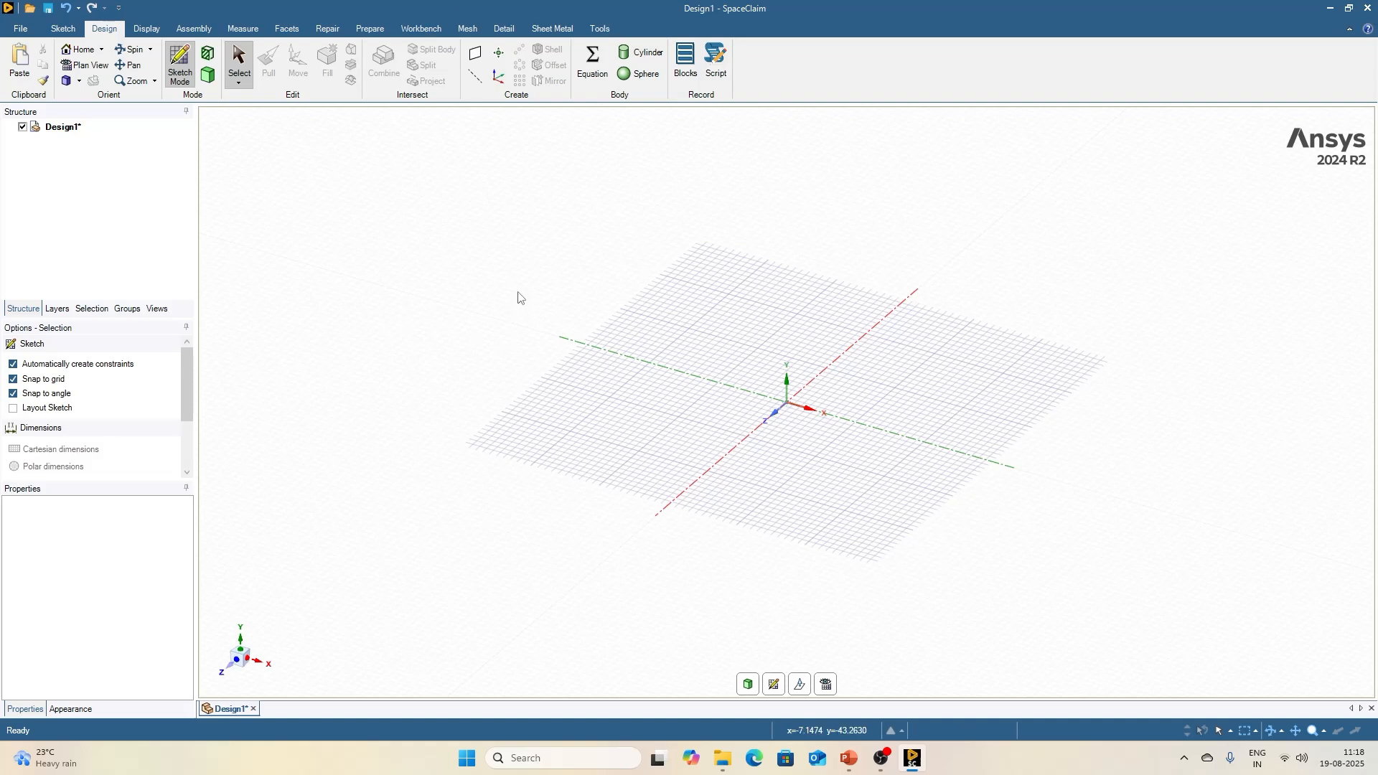
Step: Open the 39,088 KB Turbo Fan Engine design from the Trainings\Spaceclaim folder
{"action": "left_click", "coordinate": [17, 33]}
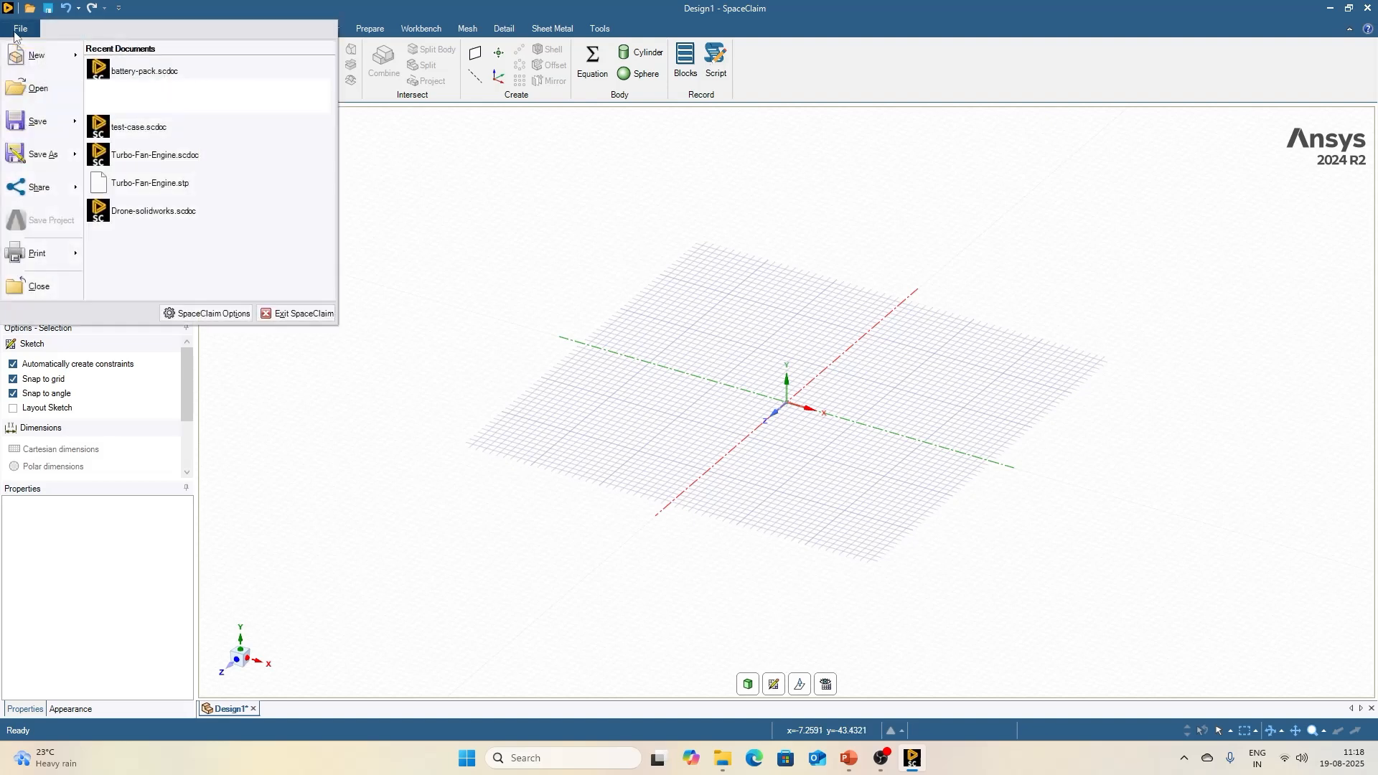
{"action": "left_click", "coordinate": [40, 88]}
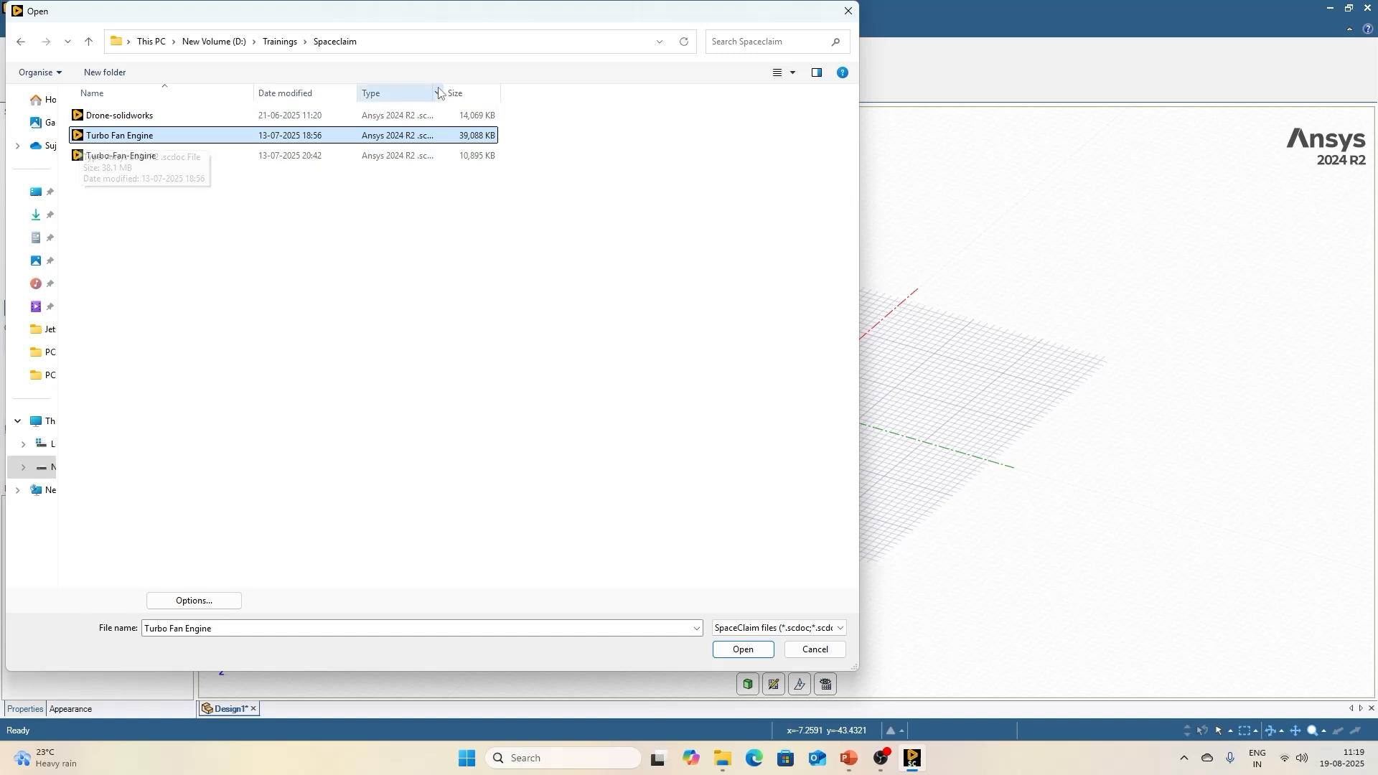
{"action": "left_click_drag", "start_coordinate": [445, 85], "coordinate": [575, 85]}
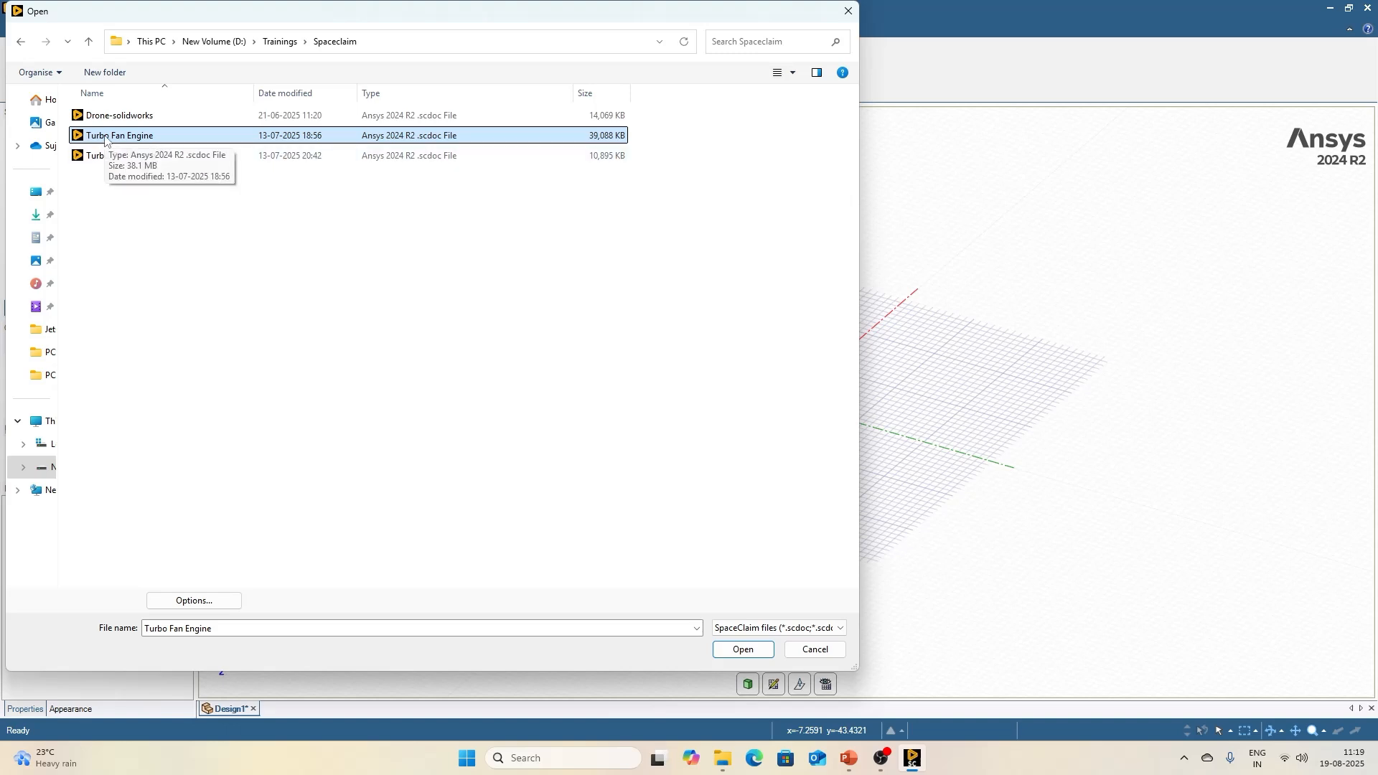
{"action": "left_click", "coordinate": [743, 651]}
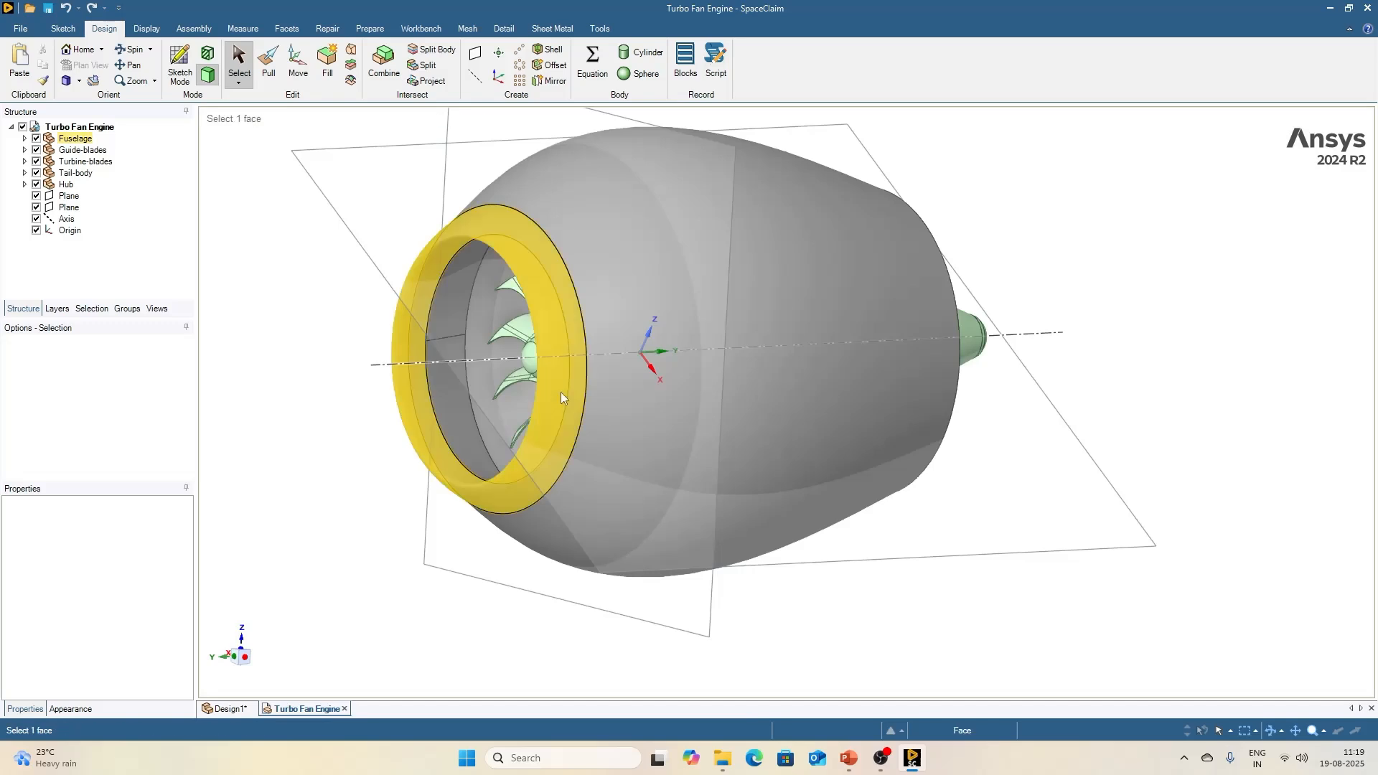
Step: Hide the two planes, the axis and the origin of the Turbo Fan Engine model
{"action": "middle_click_drag", "start_coordinate": [462, 428], "coordinate": [320, 433]}
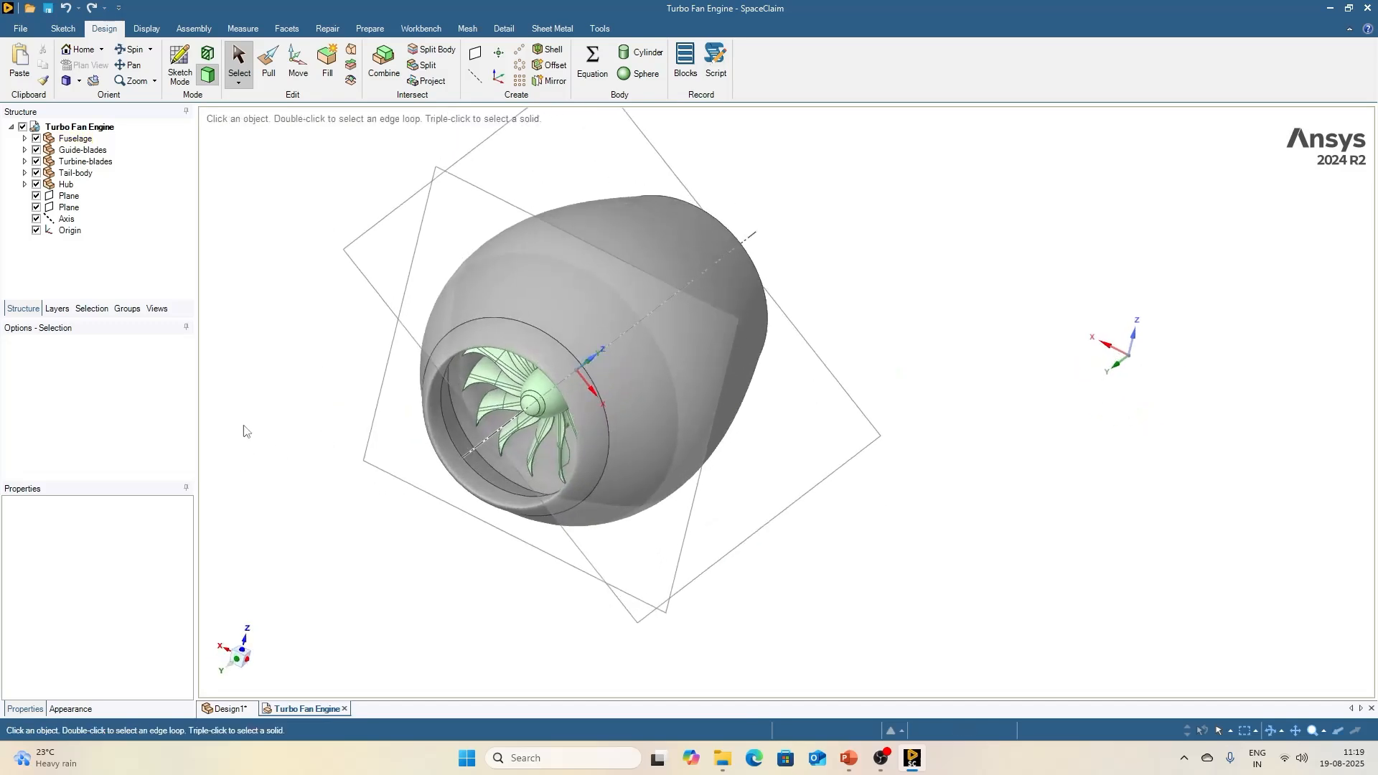
{"action": "left_click", "coordinate": [36, 196]}
{"action": "left_click", "coordinate": [277, 218]}
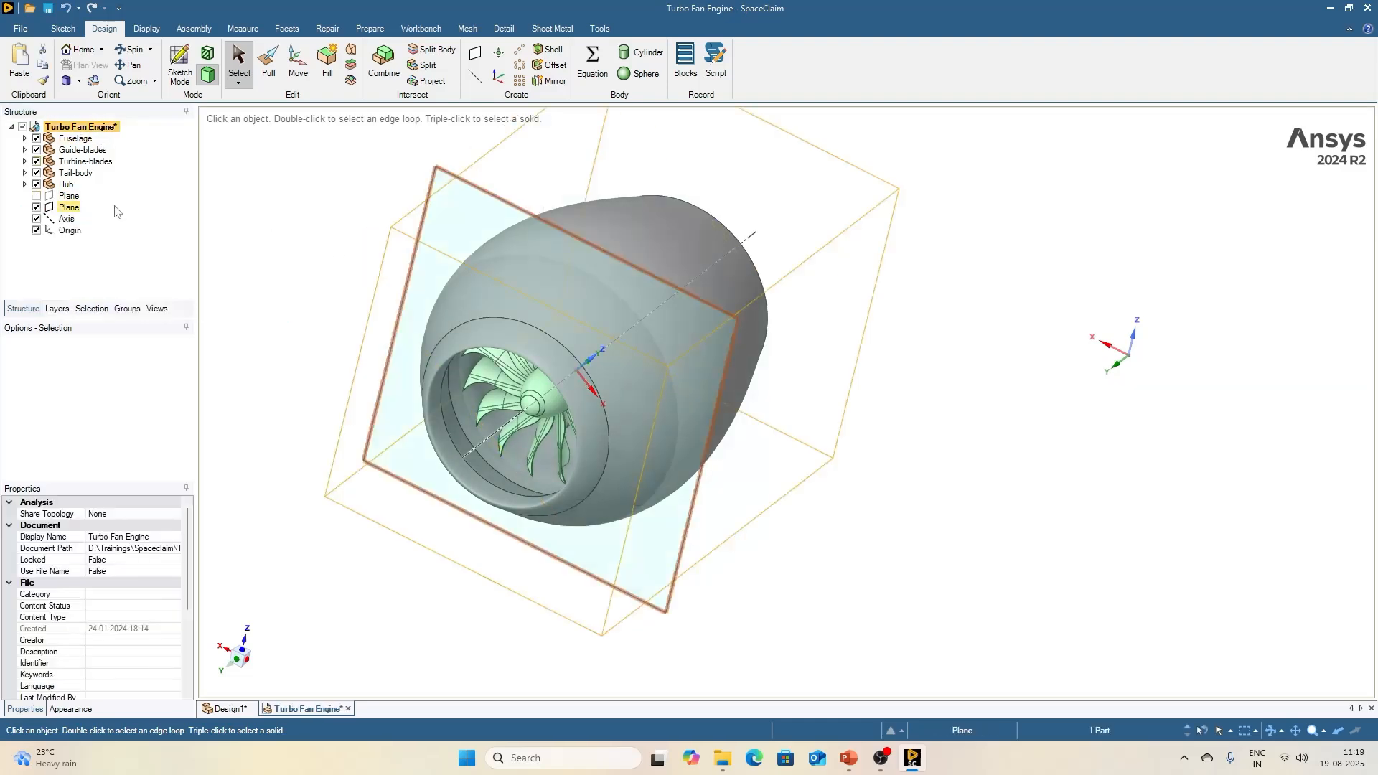
{"action": "left_click", "coordinate": [36, 208]}
{"action": "left_click", "coordinate": [36, 219]}
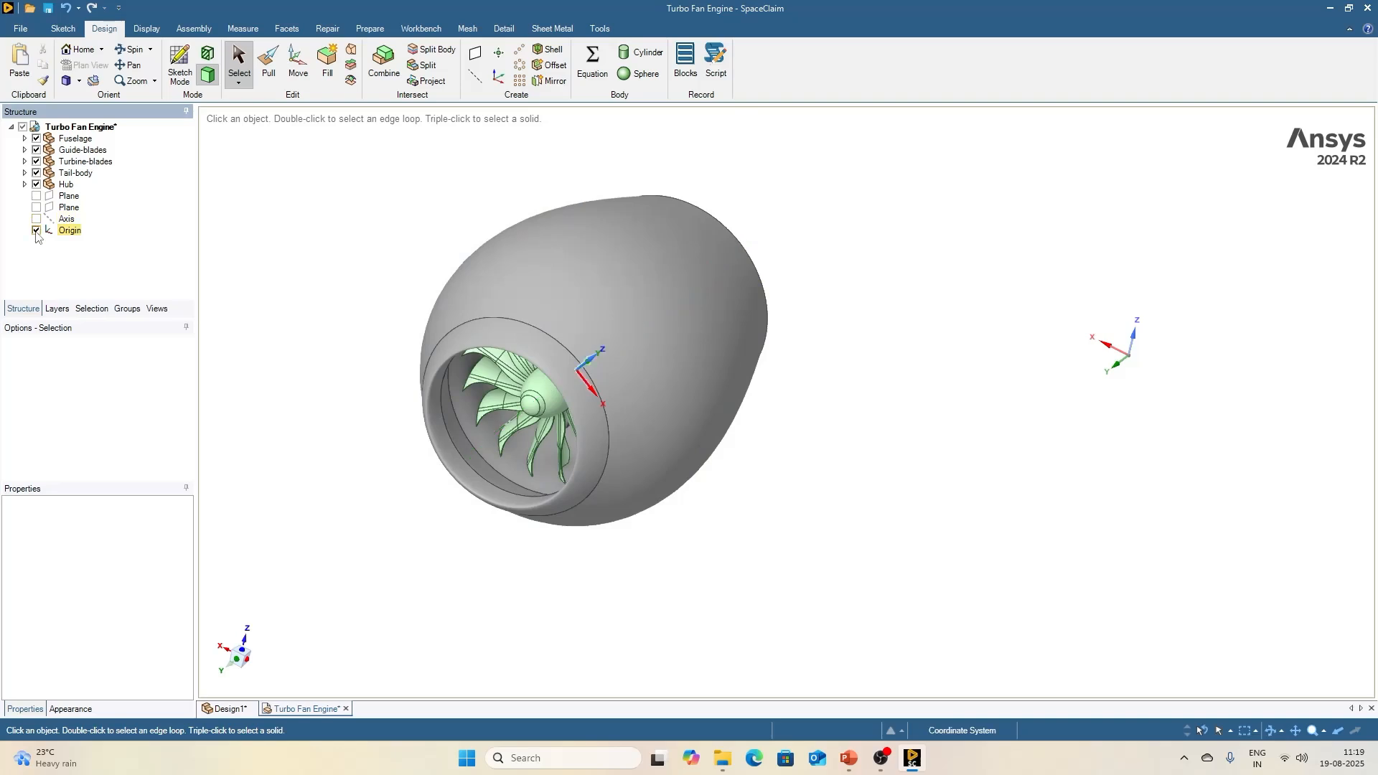
{"action": "left_click", "coordinate": [36, 230]}
Step: Show the axis and the origin of the engine model again
{"action": "middle_click_drag", "start_coordinate": [330, 397], "coordinate": [323, 393]}
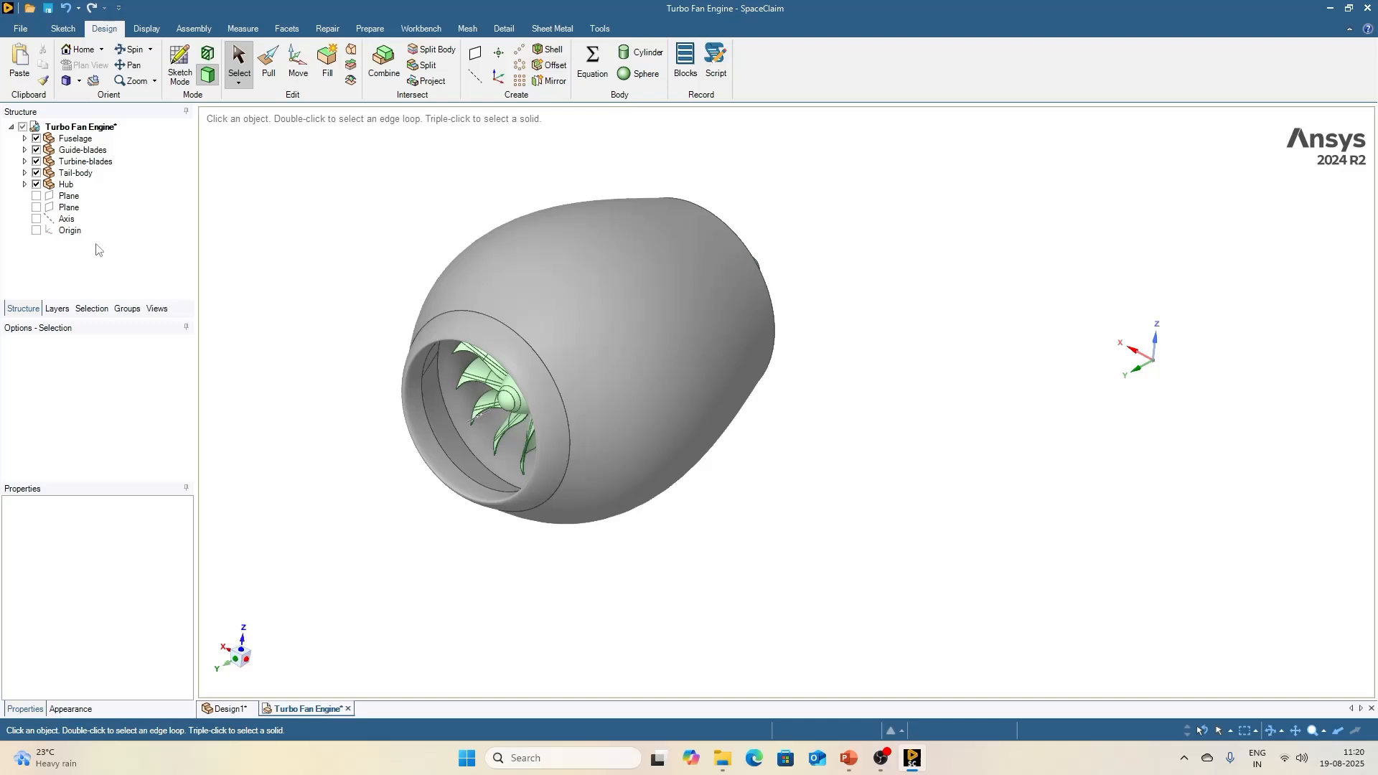
{"action": "left_click", "coordinate": [36, 218]}
{"action": "left_click", "coordinate": [36, 230]}
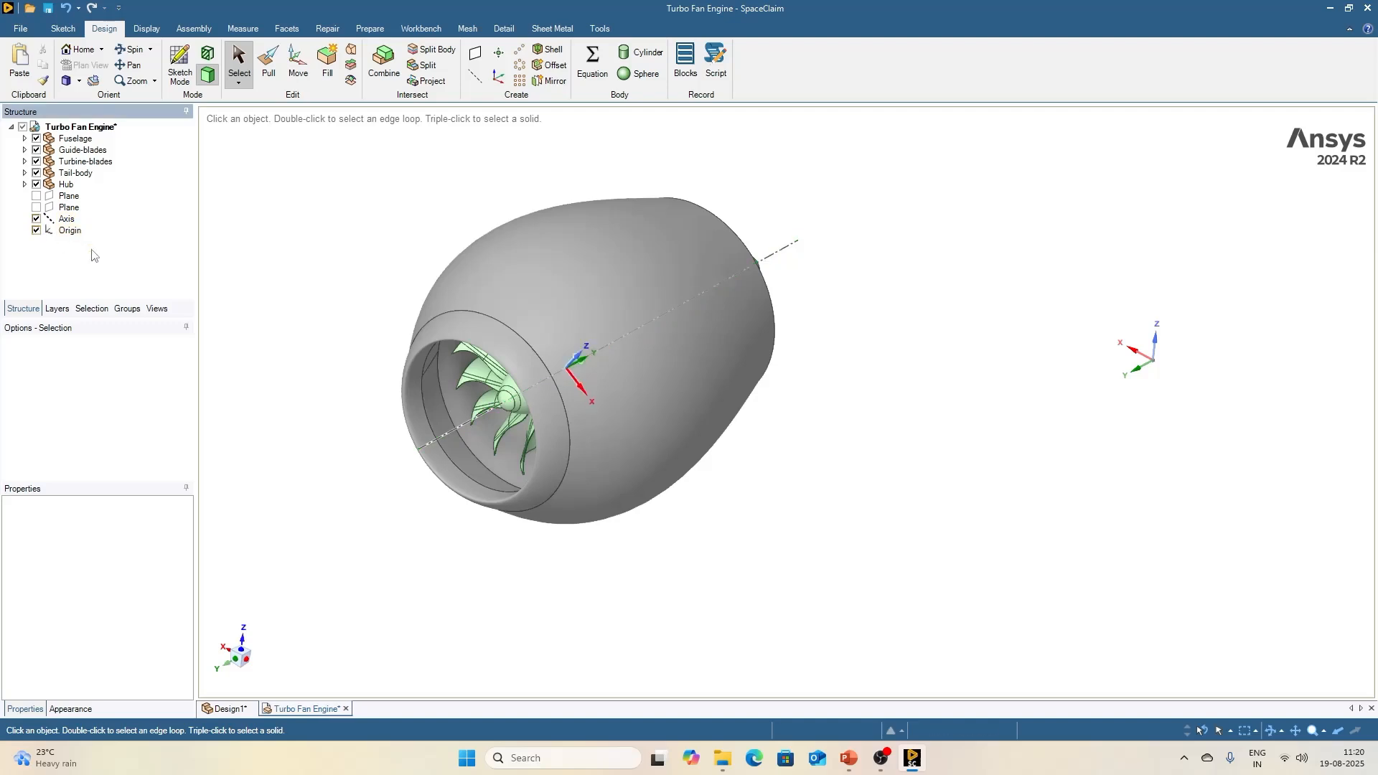
Step: Show the first of the two hidden planes and expand the Hub component to its solid body
{"action": "left_click", "coordinate": [36, 195]}
{"action": "left_click", "coordinate": [25, 184]}
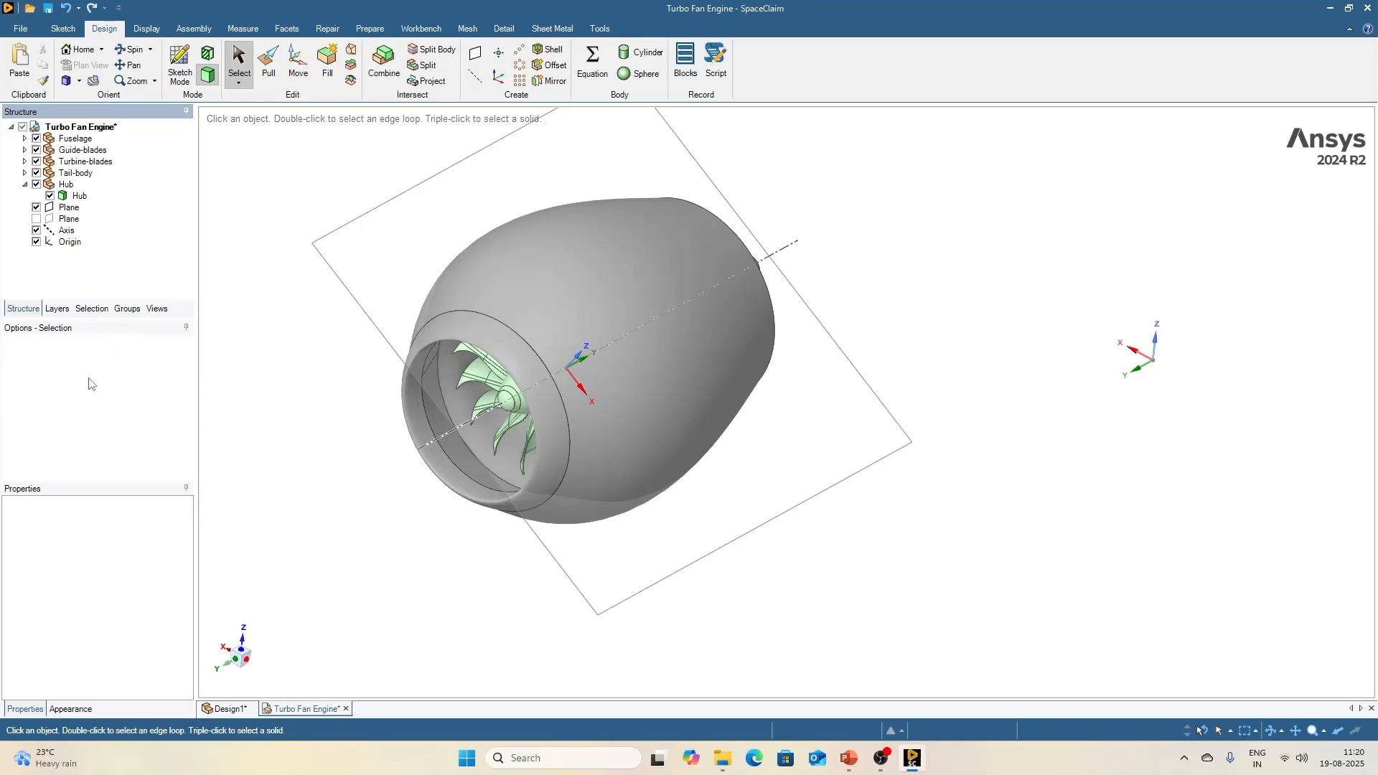
Step: Look at the tool options of Move, Pull and Fill, ending with the Pull tool active
{"action": "left_click", "coordinate": [298, 63]}
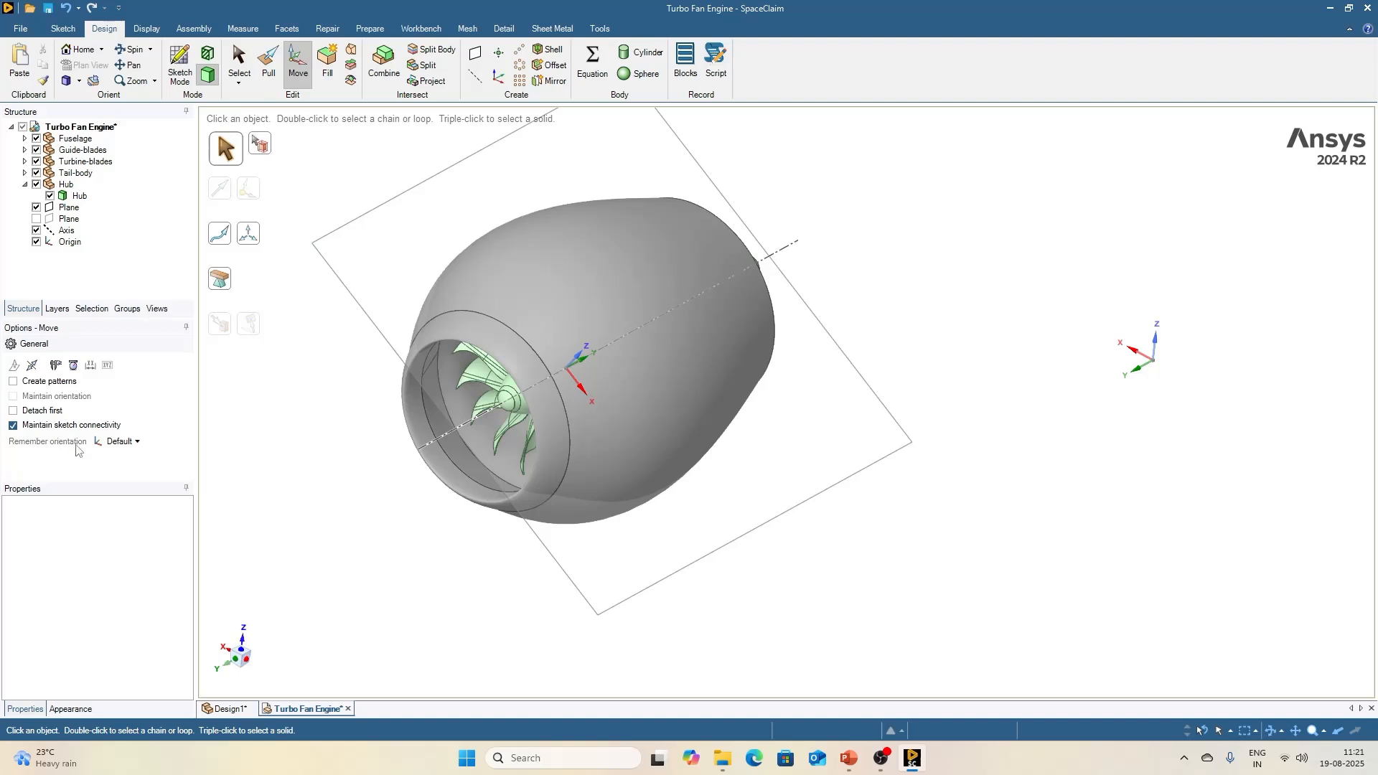
{"action": "left_click", "coordinate": [270, 72]}
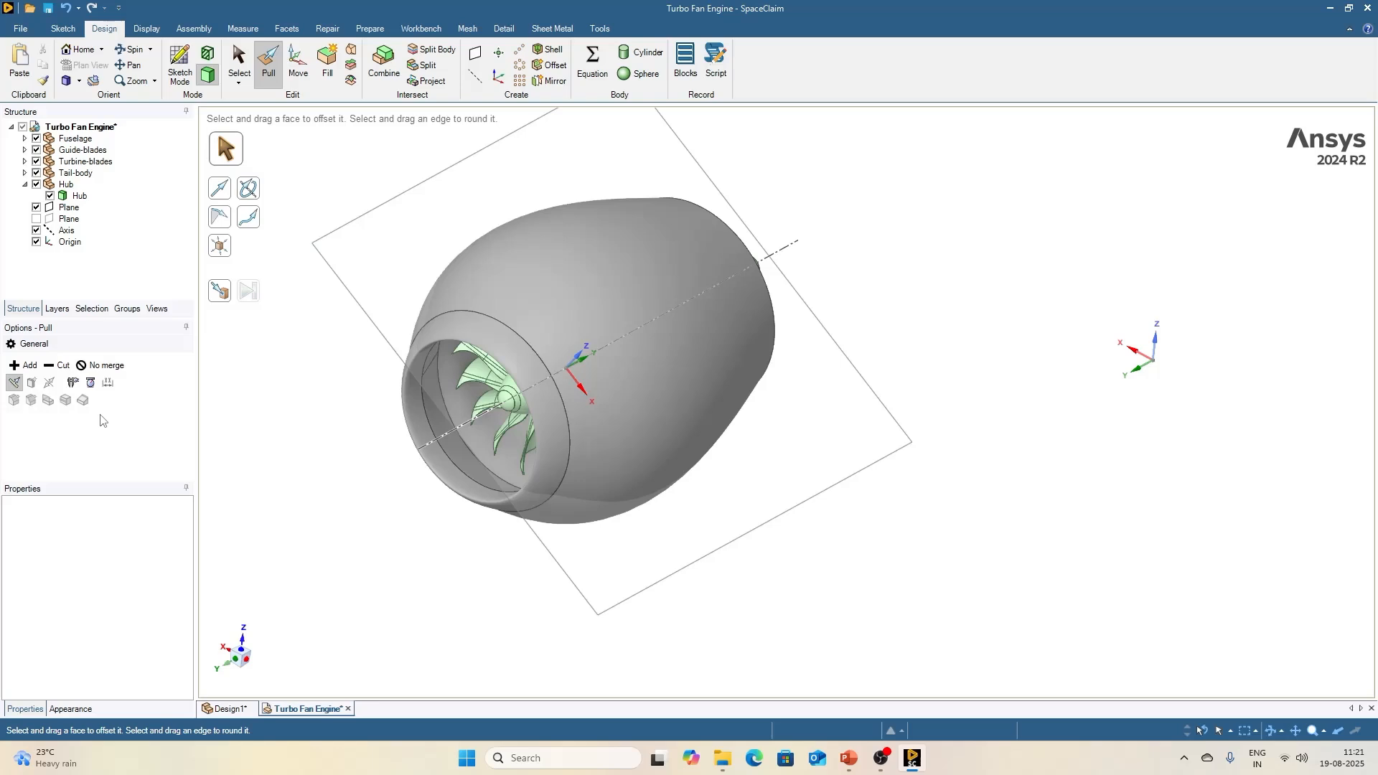
{"action": "left_click", "coordinate": [328, 63]}
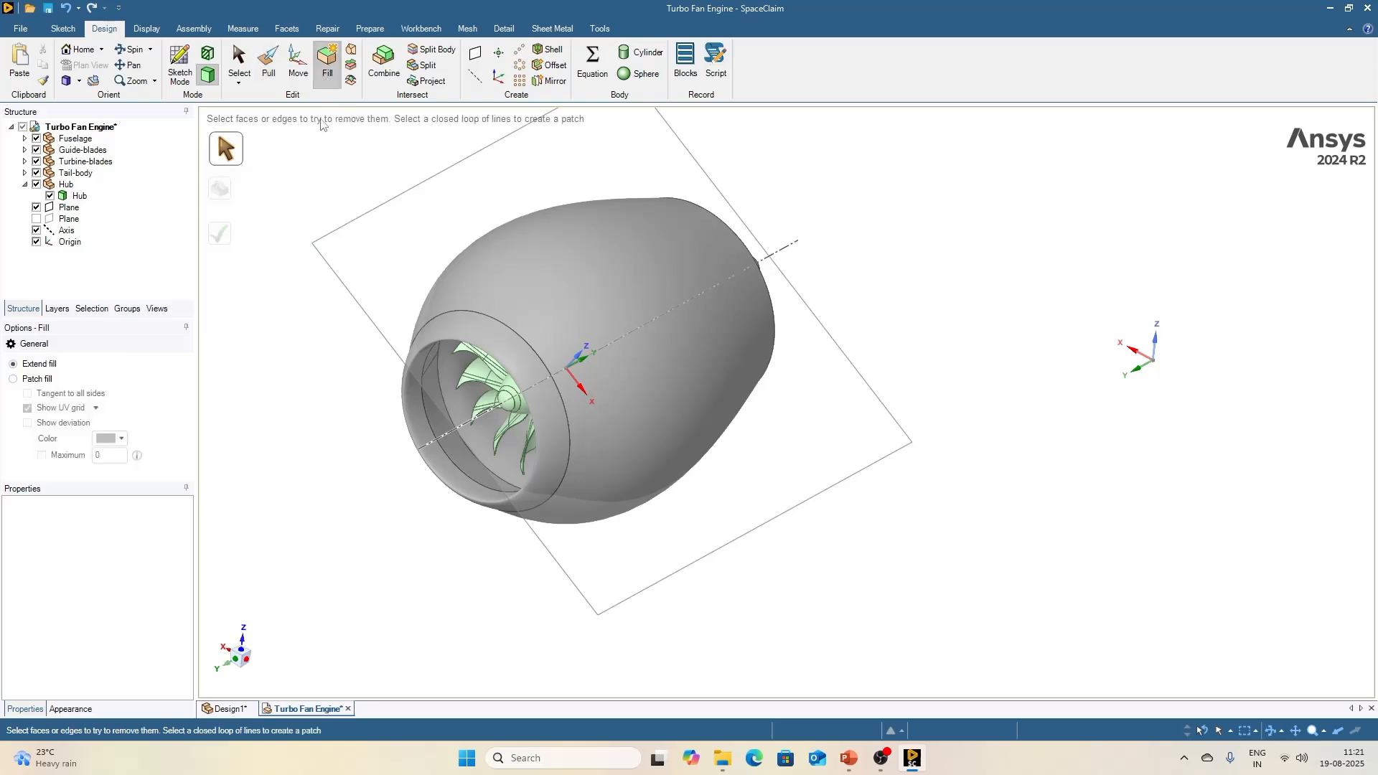
{"action": "left_click", "coordinate": [298, 63]}
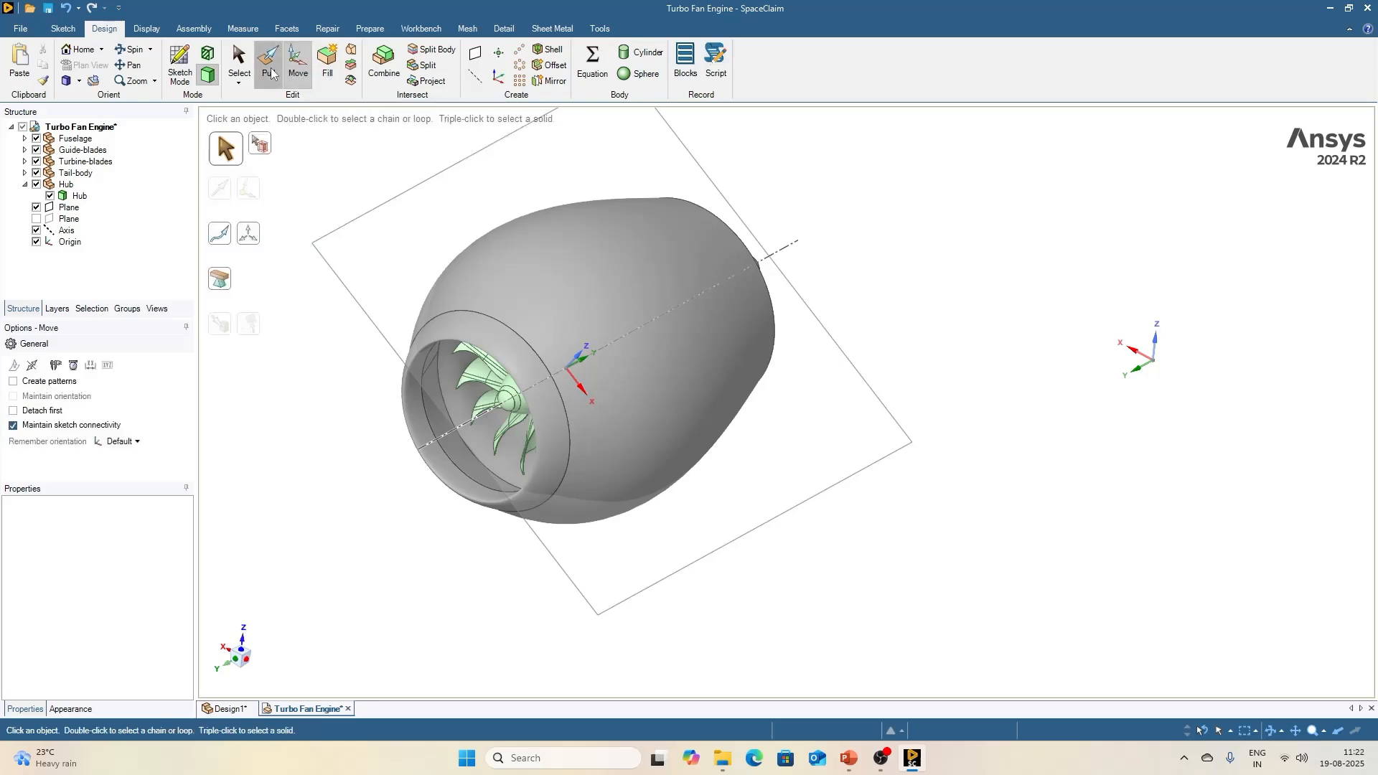
{"action": "left_click", "coordinate": [271, 73]}
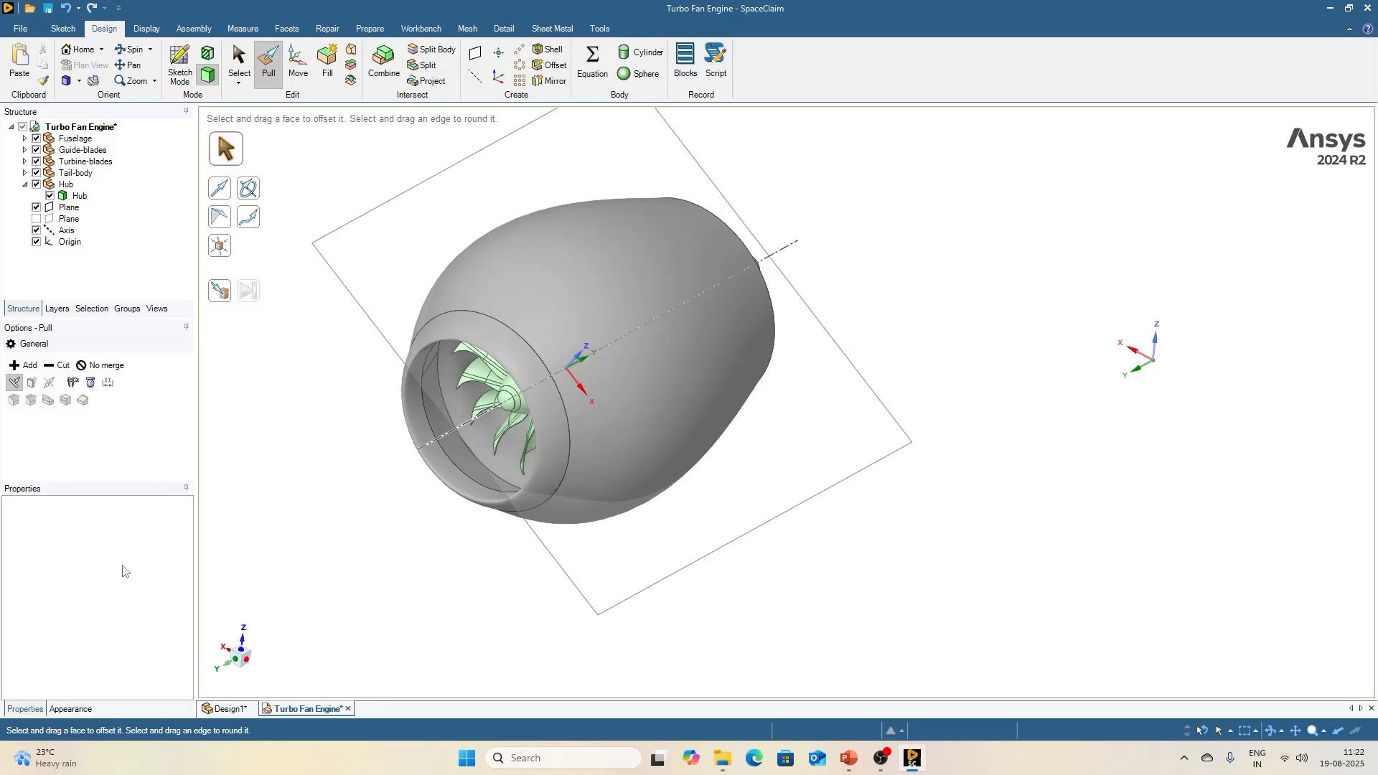
Step: Inspect the properties of the Hub body, its front face, the fuselage's rear ring face and the axis, then clear the selection
{"action": "left_click", "coordinate": [82, 198]}
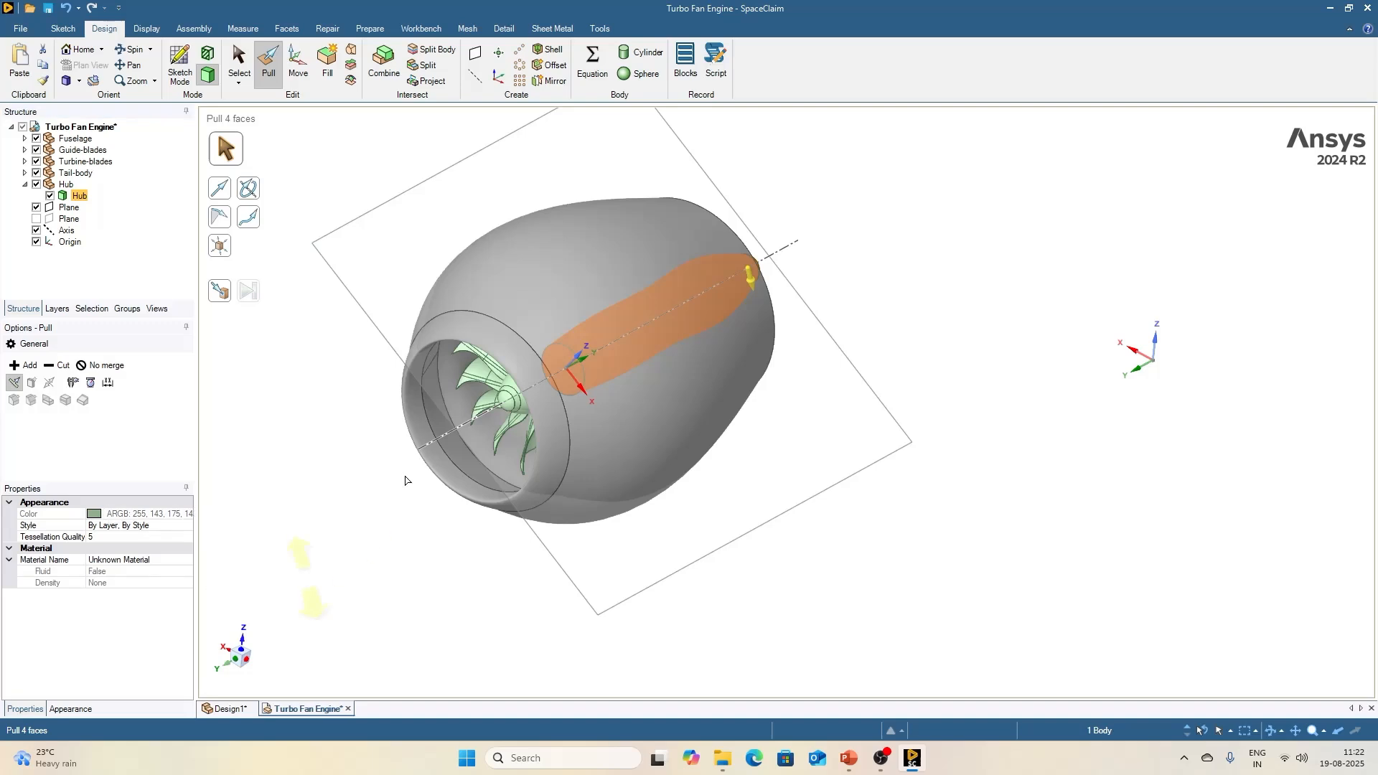
{"action": "scroll", "coordinate": [493, 464], "scroll_direction": "up", "scroll_amount": 5}
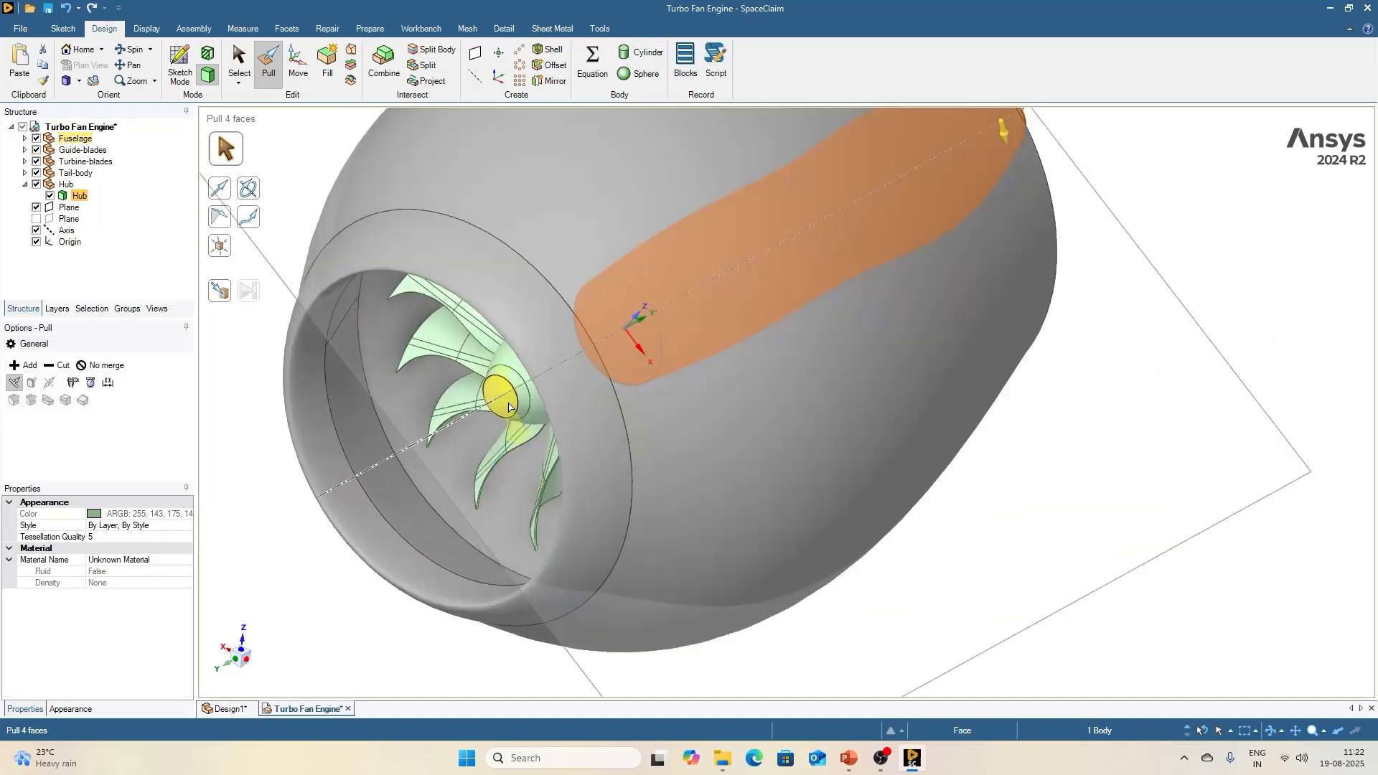
{"action": "left_click", "coordinate": [496, 395]}
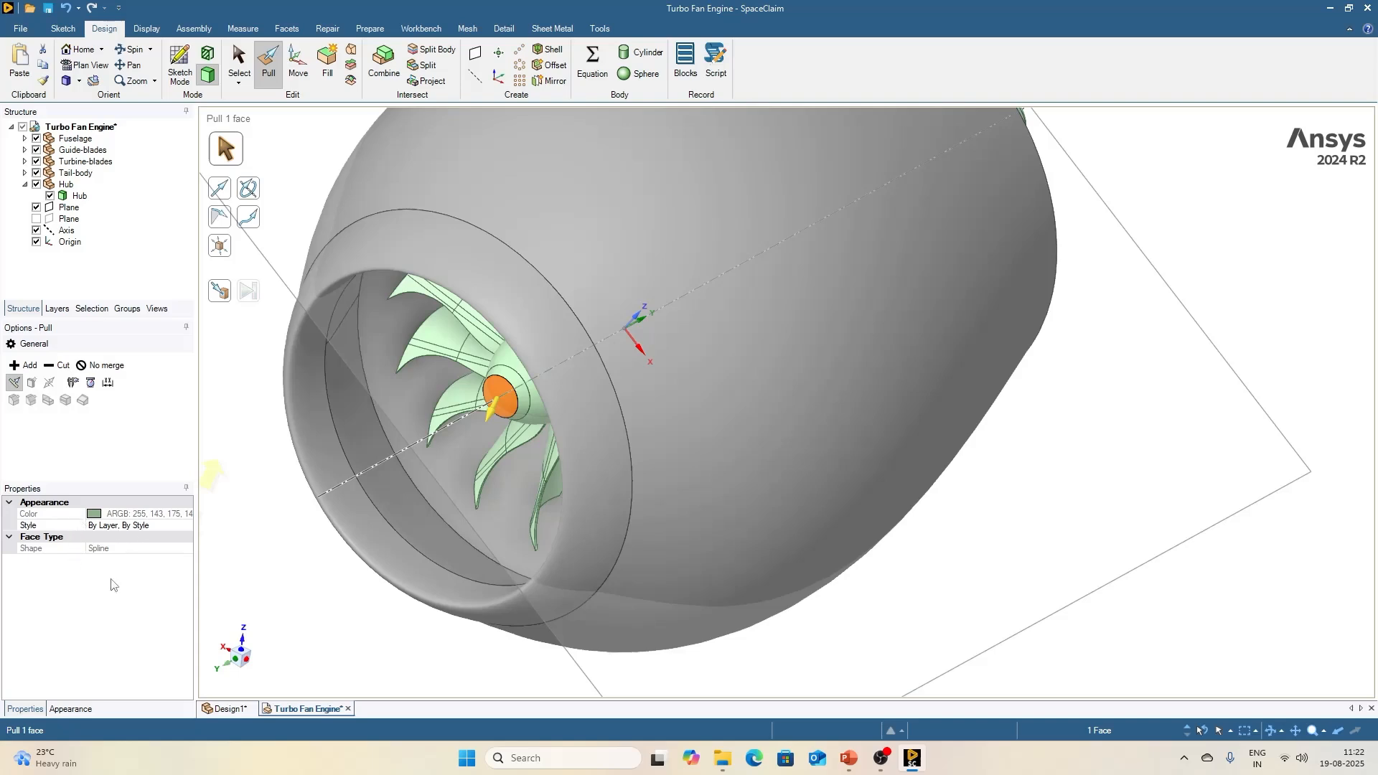
{"action": "scroll", "coordinate": [416, 484], "scroll_direction": "down", "scroll_amount": 5}
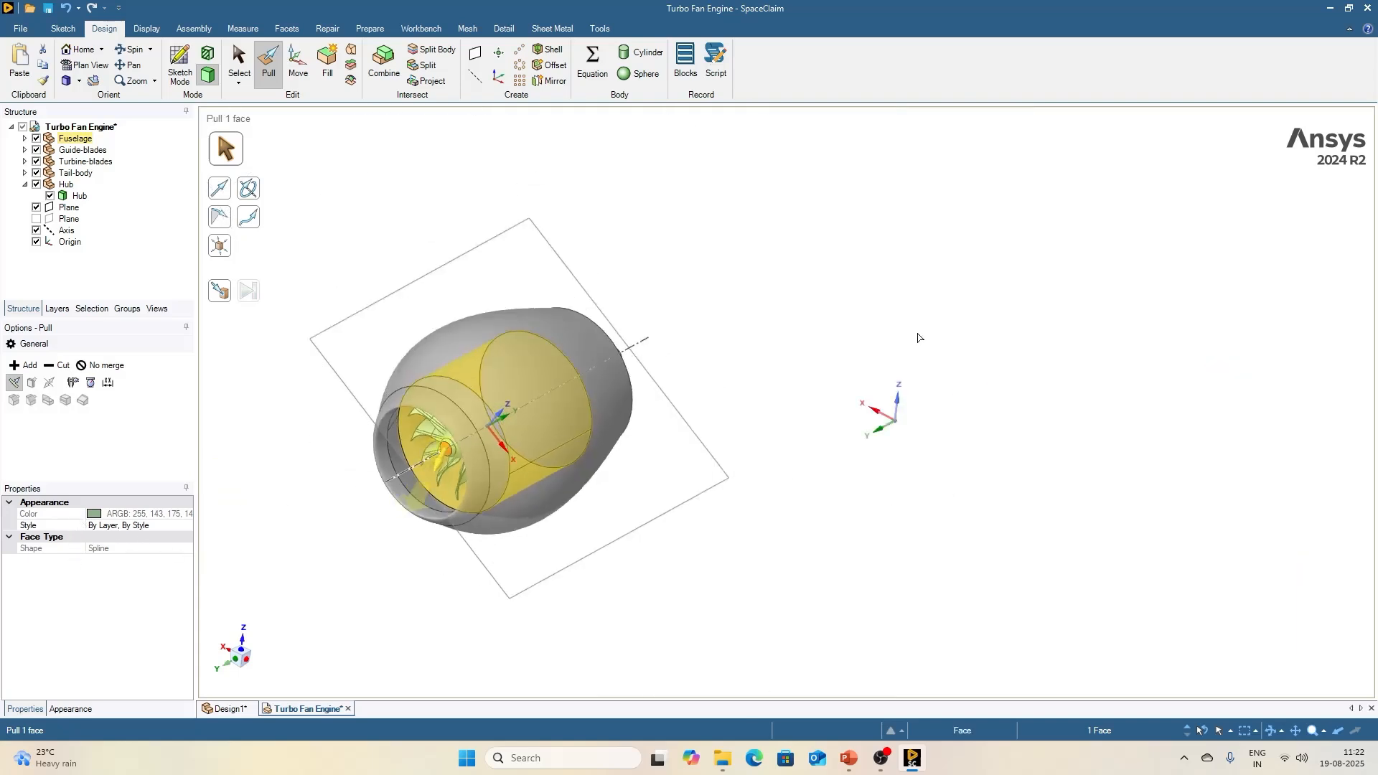
{"action": "middle_click_drag", "start_coordinate": [917, 338], "coordinate": [555, 357]}
{"action": "scroll", "coordinate": [555, 357], "scroll_direction": "up", "scroll_amount": 5}
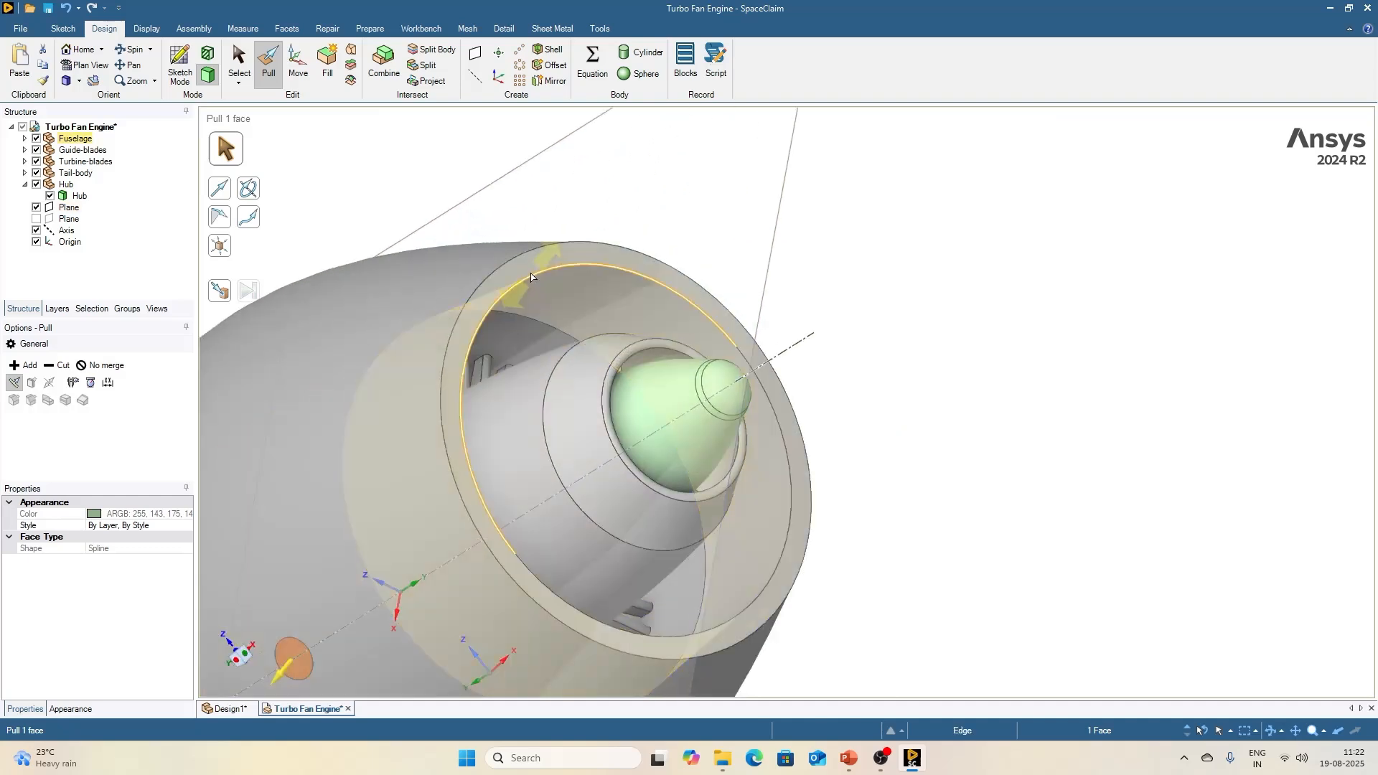
{"action": "left_click", "coordinate": [451, 438]}
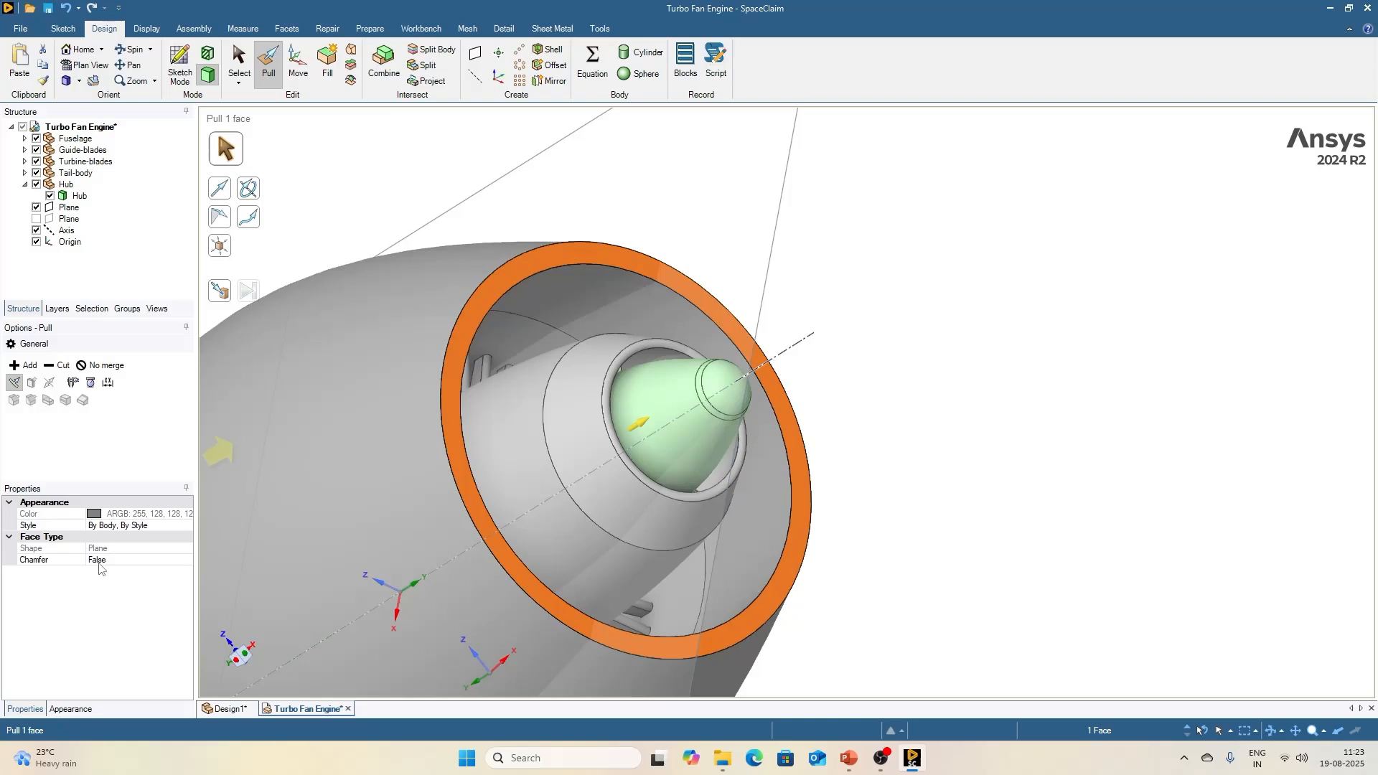
{"action": "left_click", "coordinate": [66, 230]}
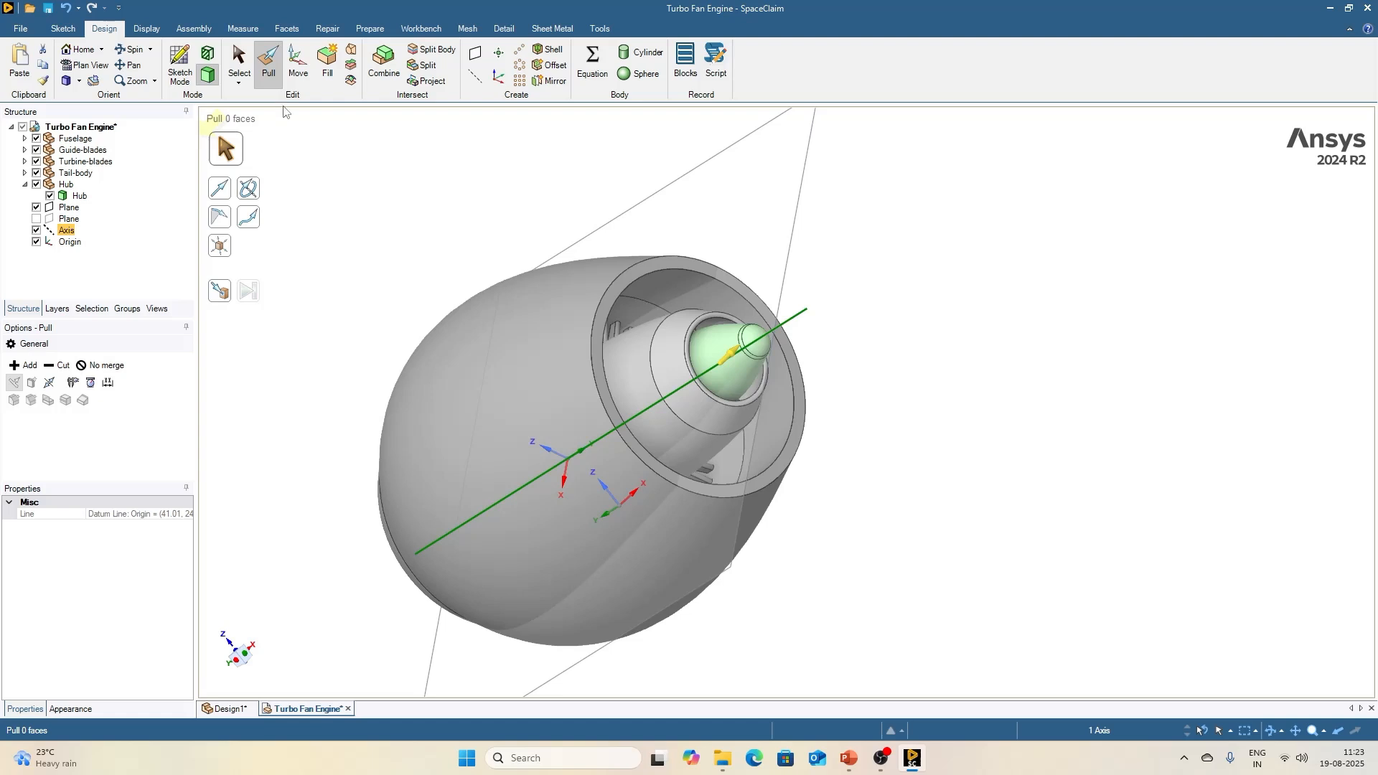
{"action": "left_click", "coordinate": [269, 61]}
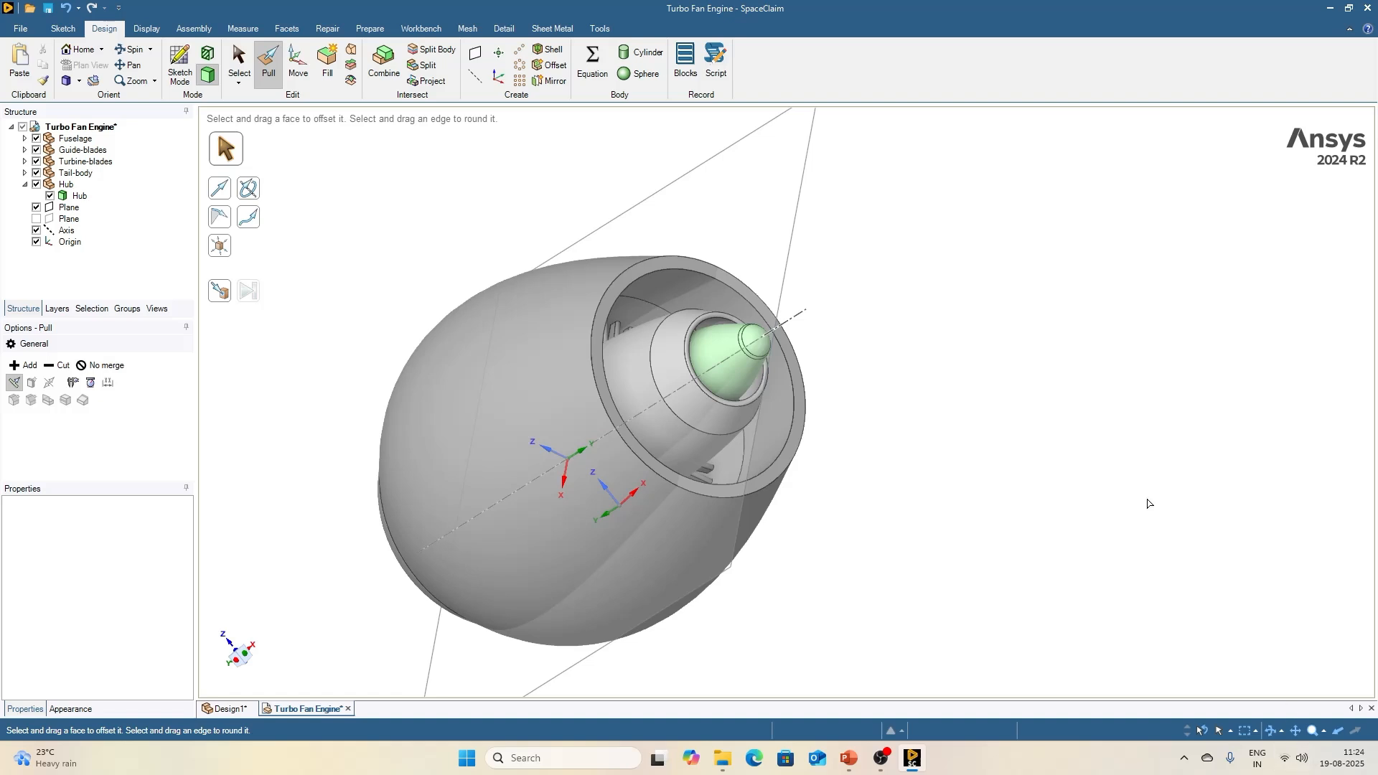
Step: Rotate the engine with the Spin tool to look more directly into its rear opening
{"action": "left_click", "coordinate": [1272, 736]}
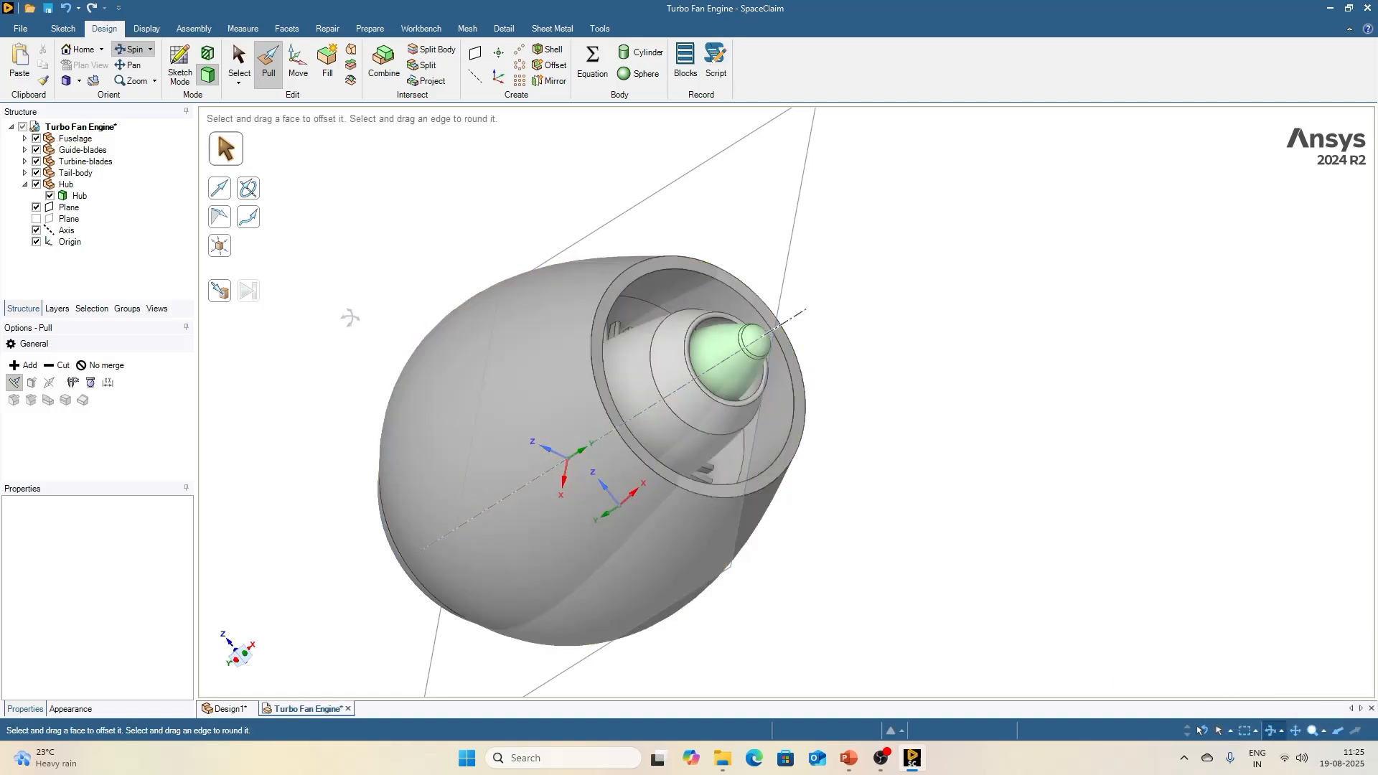
{"action": "left_click", "coordinate": [537, 374]}
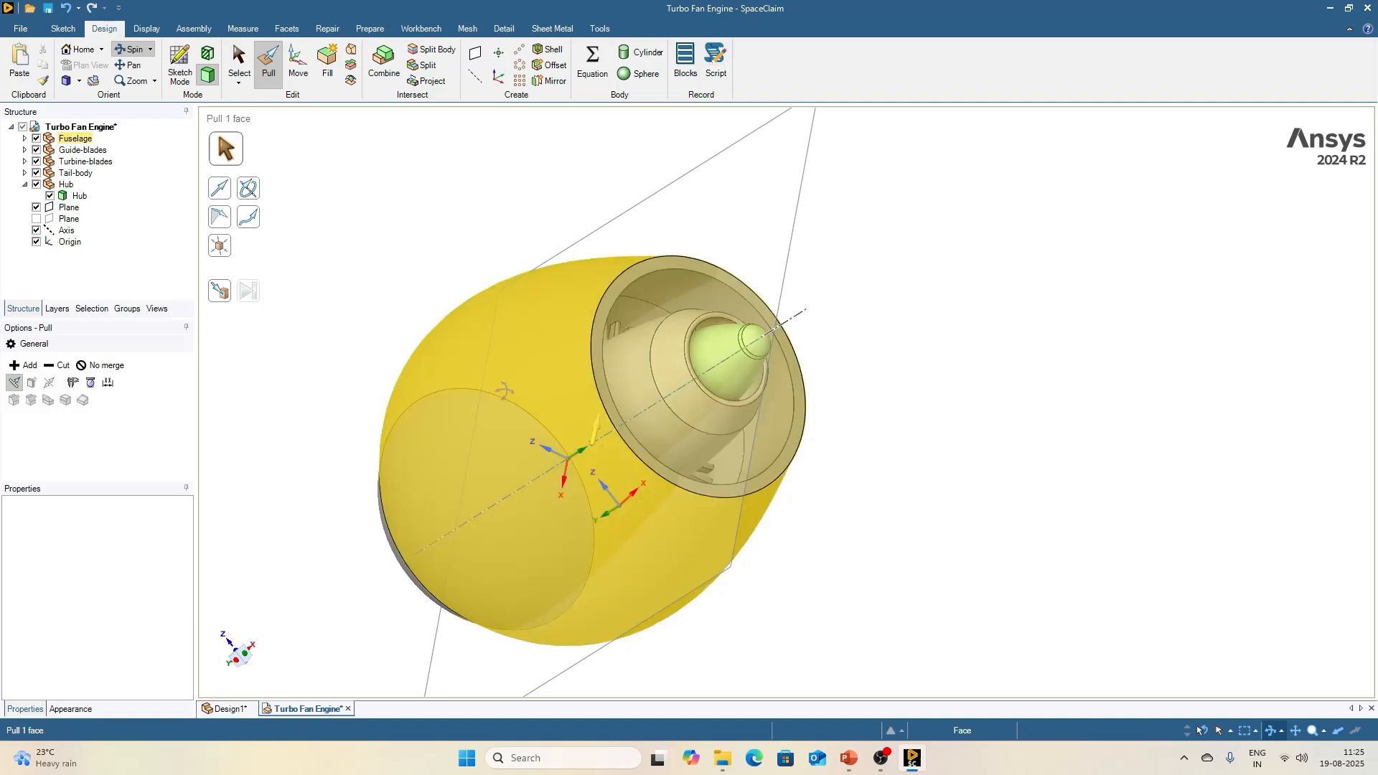
{"action": "mouse_move", "coordinate": [672, 388]}
{"action": "left_mouse_down"}
{"action": "mouse_move", "coordinate": [647, 415]}
{"action": "mouse_move", "coordinate": [1000, 502]}
{"action": "mouse_move", "coordinate": [1055, 493]}
{"action": "mouse_move", "coordinate": [670, 363]}
{"action": "mouse_move", "coordinate": [596, 452]}
{"action": "mouse_move", "coordinate": [558, 468]}
{"action": "mouse_move", "coordinate": [517, 455]}
{"action": "mouse_move", "coordinate": [565, 476]}
{"action": "left_mouse_up"}
{"action": "left_click", "coordinate": [1165, 557]}
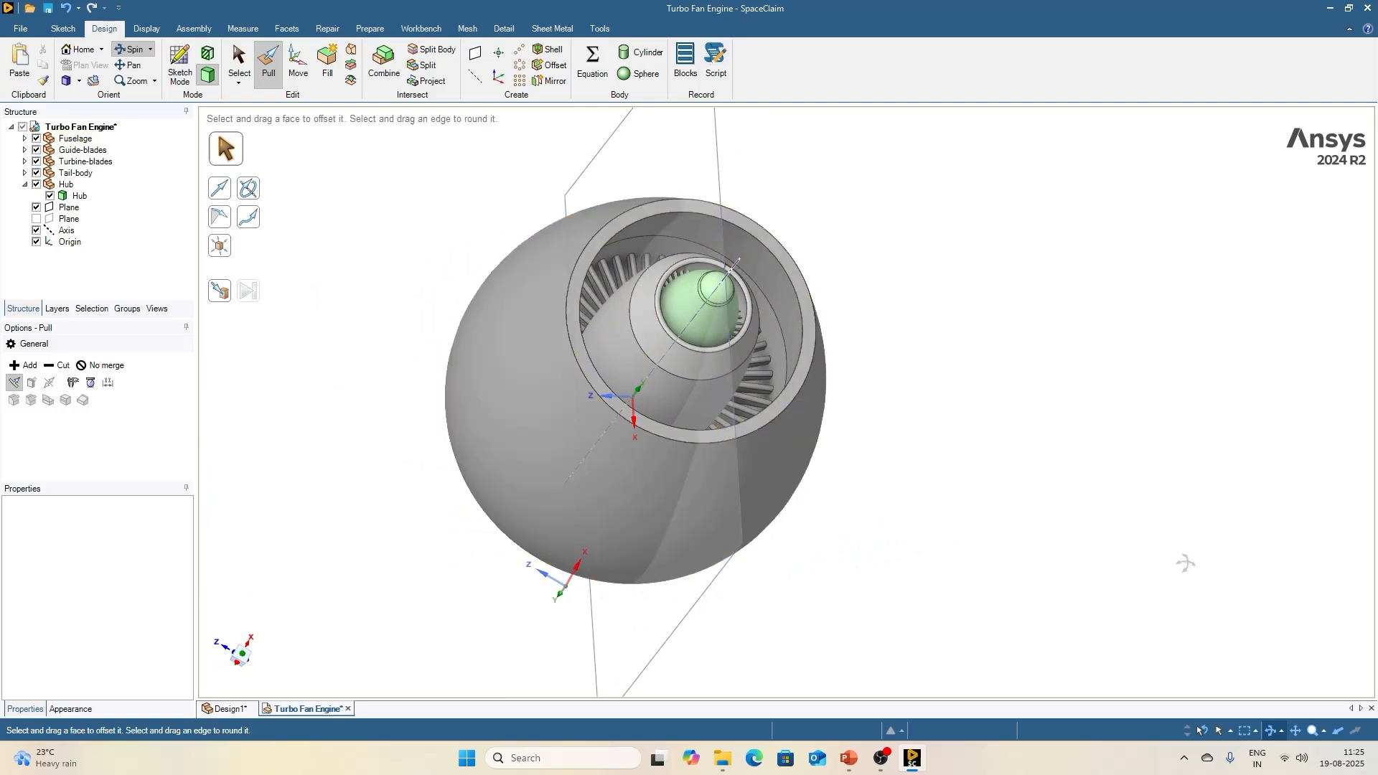
Step: Shift the engine sideways in the view with the Pan tool and return to the Select tool
{"action": "left_click", "coordinate": [1296, 731]}
{"action": "left_click", "coordinate": [515, 385]}
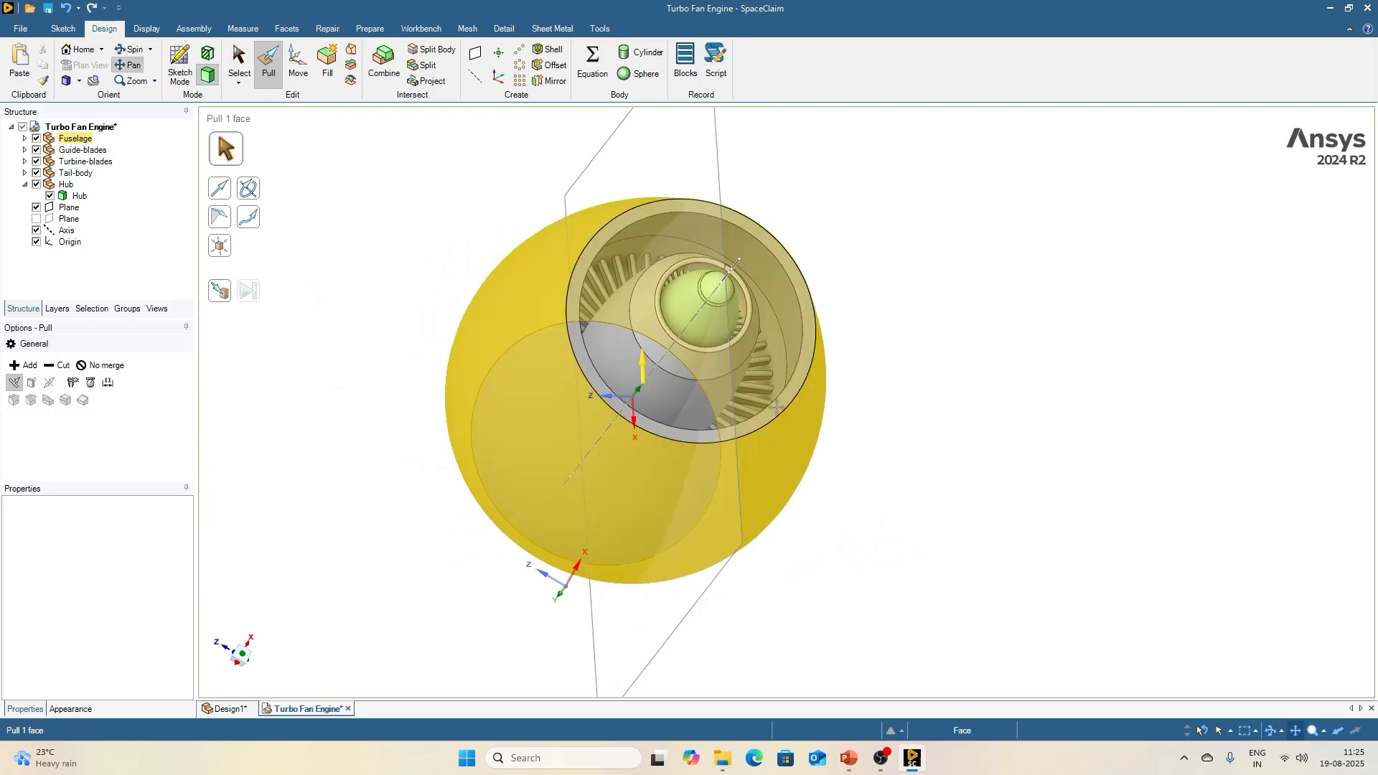
{"action": "left_click", "coordinate": [397, 373]}
{"action": "left_click", "coordinate": [482, 410]}
{"action": "left_click_drag", "start_coordinate": [483, 411], "coordinate": [547, 425]}
{"action": "left_click", "coordinate": [491, 494]}
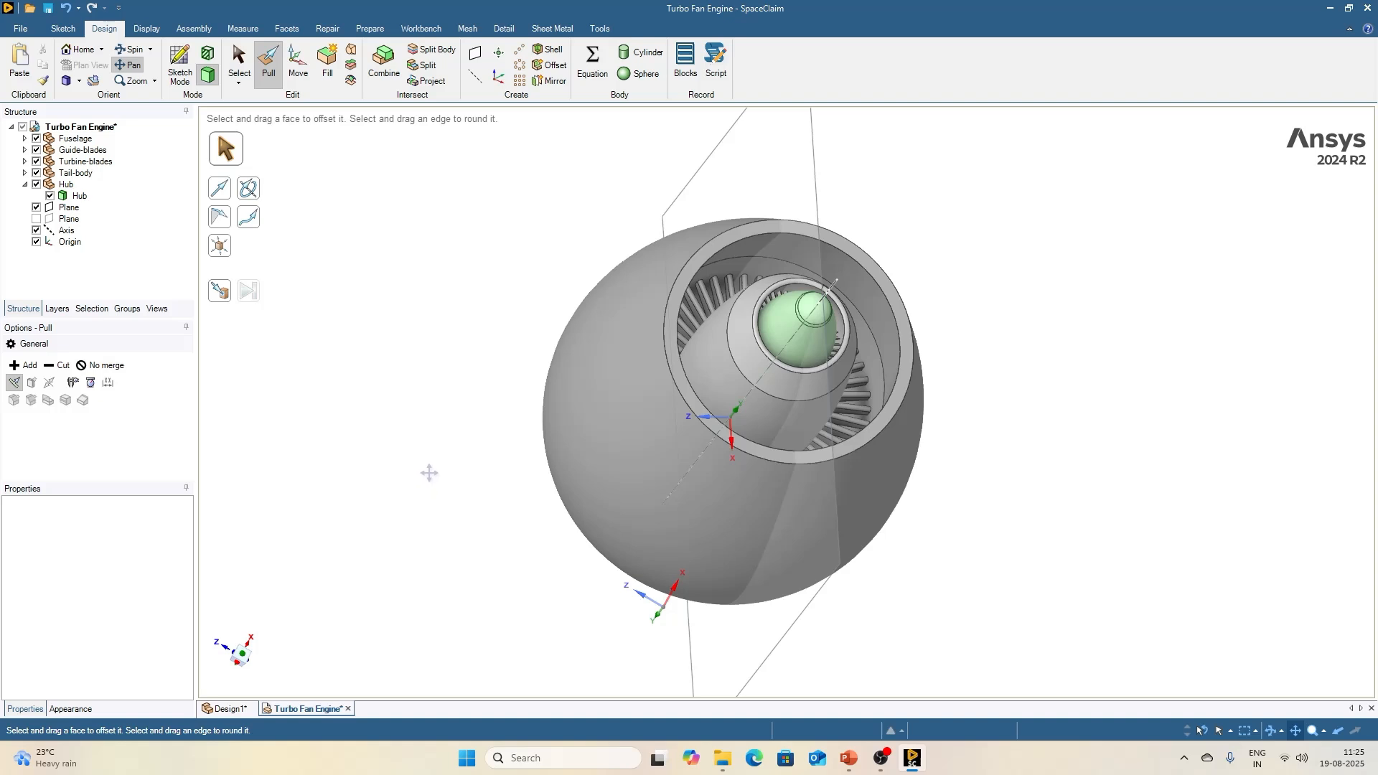
{"action": "key", "text": "s"}
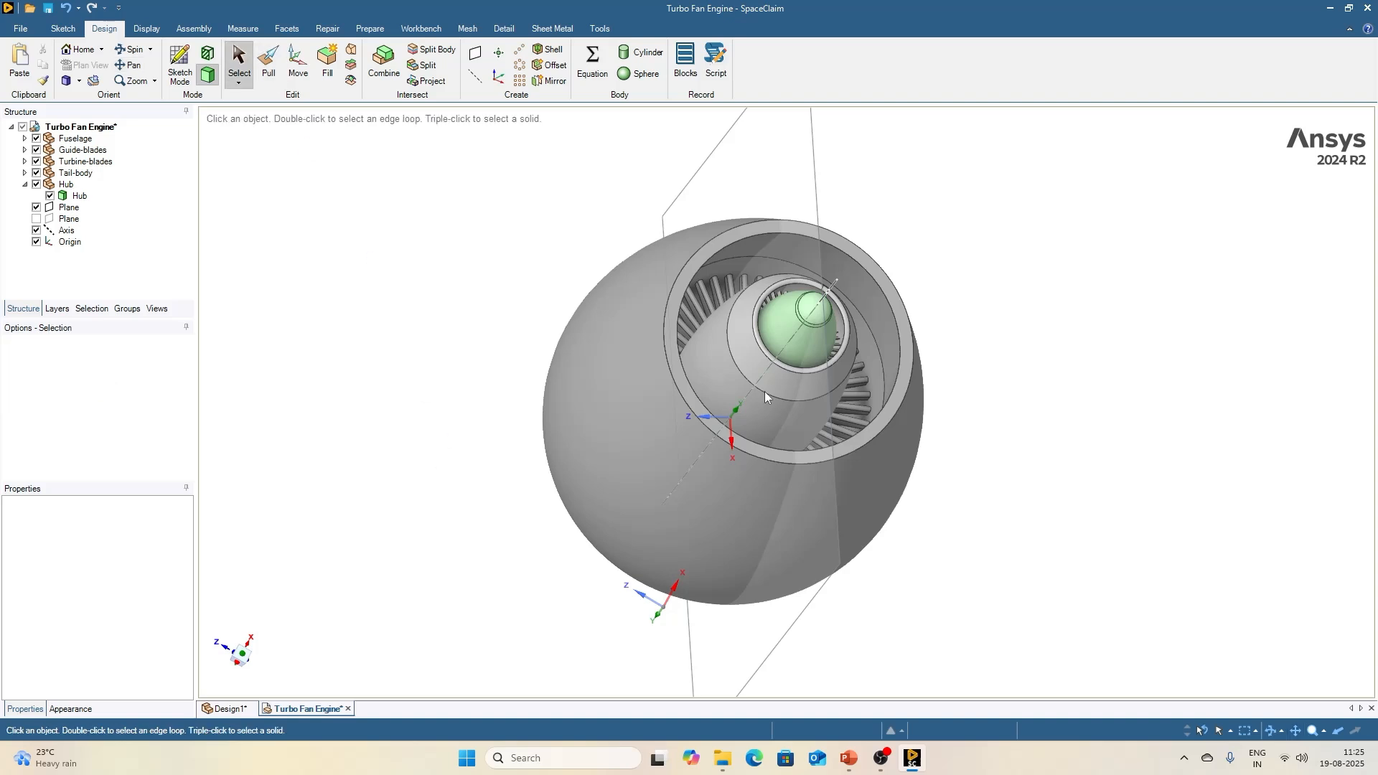
Step: Select the fuselage's outer face, the Hub body and the fuselage's rear ring face in turn, then clear the selection
{"action": "left_click", "coordinate": [610, 406]}
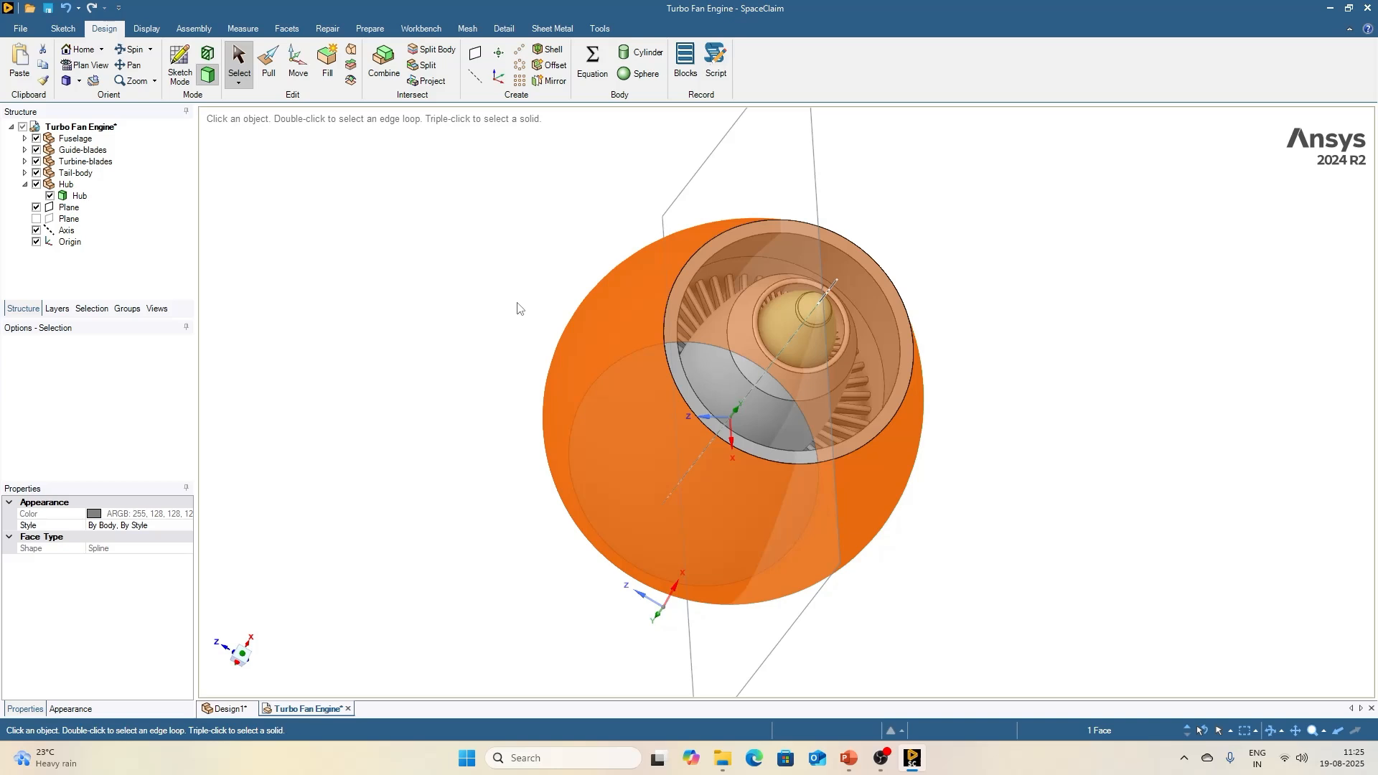
{"action": "left_click", "coordinate": [78, 195]}
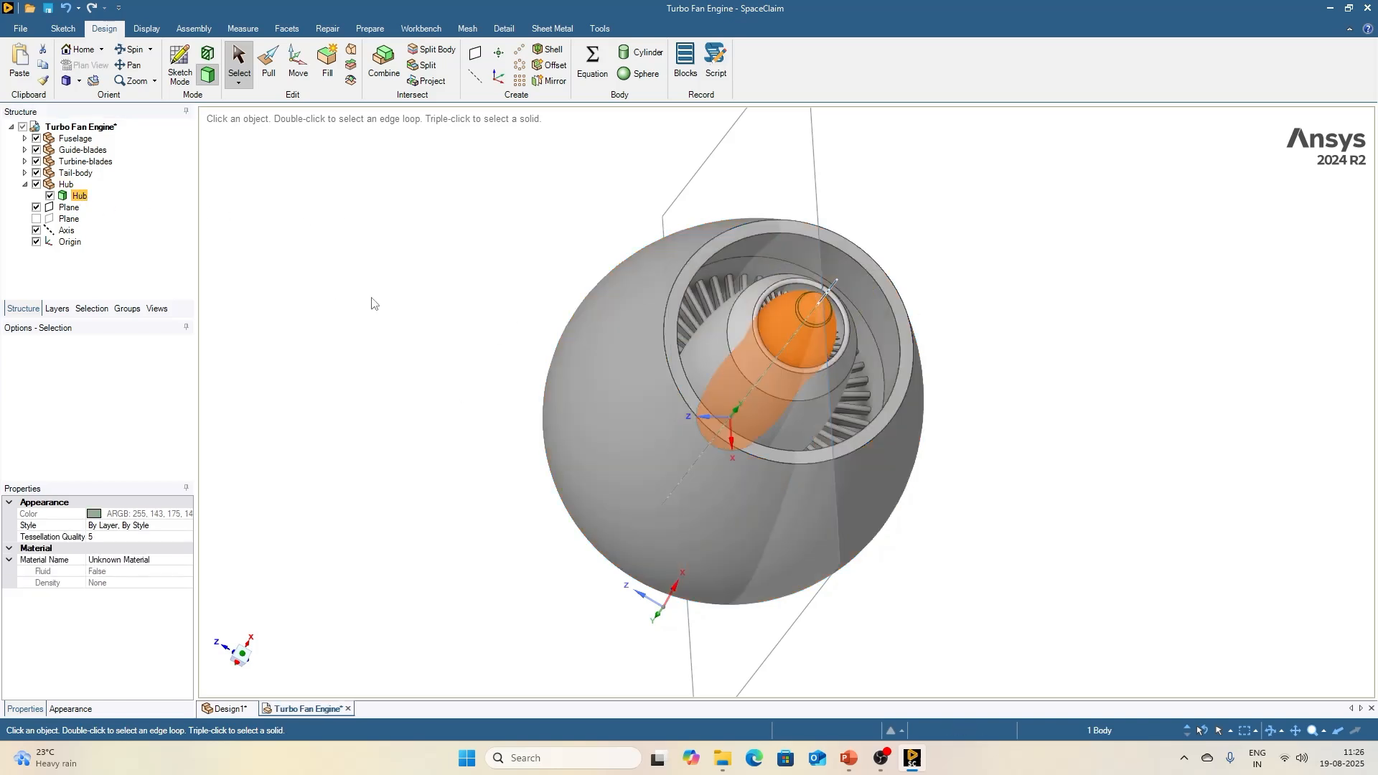
{"action": "left_click", "coordinate": [678, 313]}
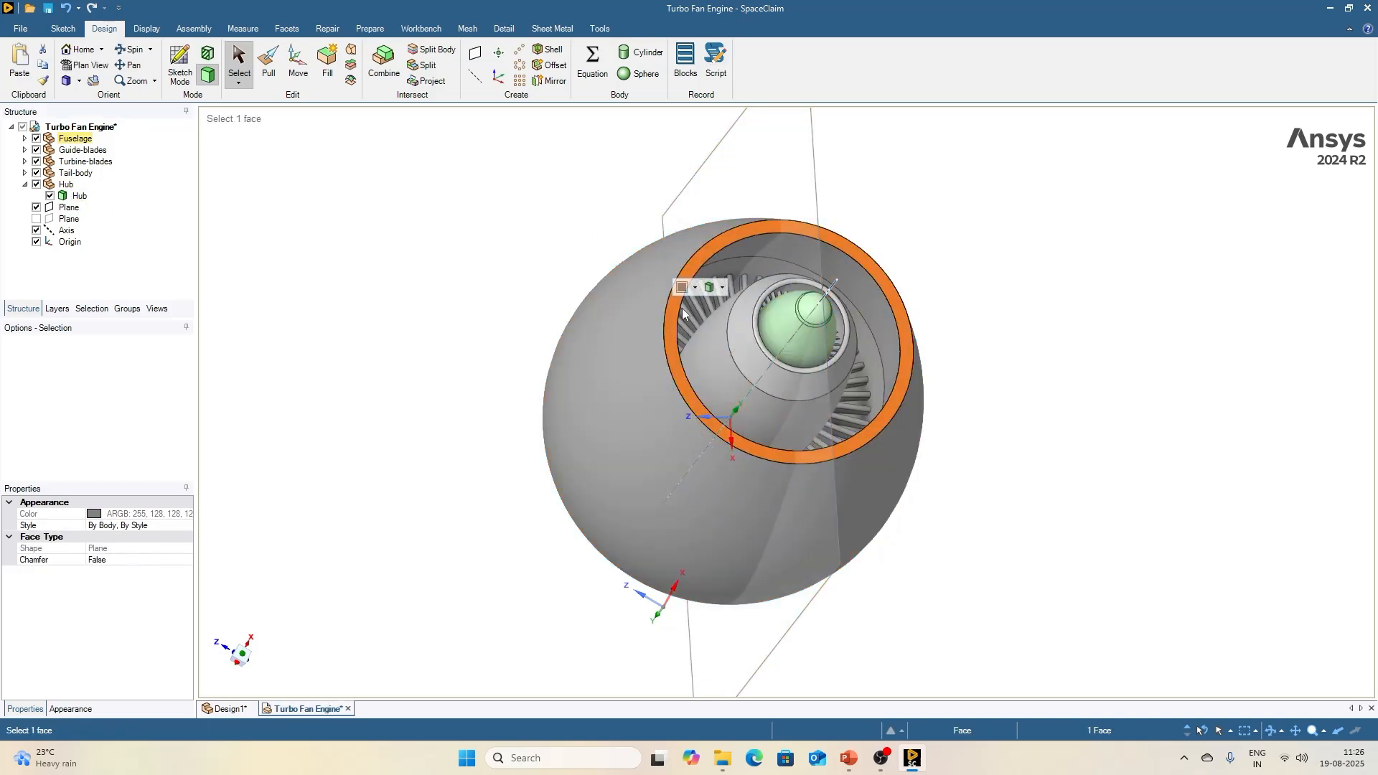
{"action": "left_click", "coordinate": [716, 165]}
{"action": "left_click", "coordinate": [424, 311]}
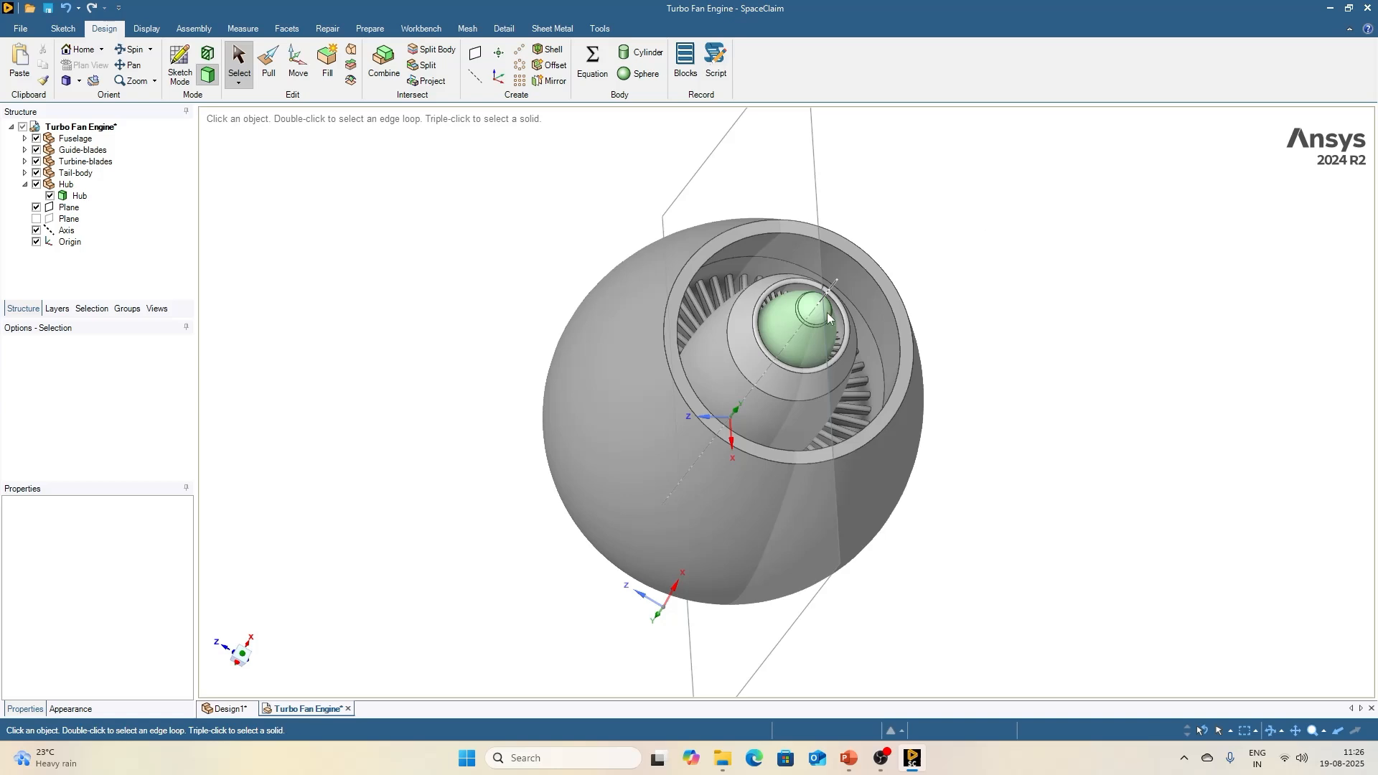
Step: Hide only the fuselage's rear ring face, then show all faces of the fuselage again
{"action": "right_click", "coordinate": [675, 339]}
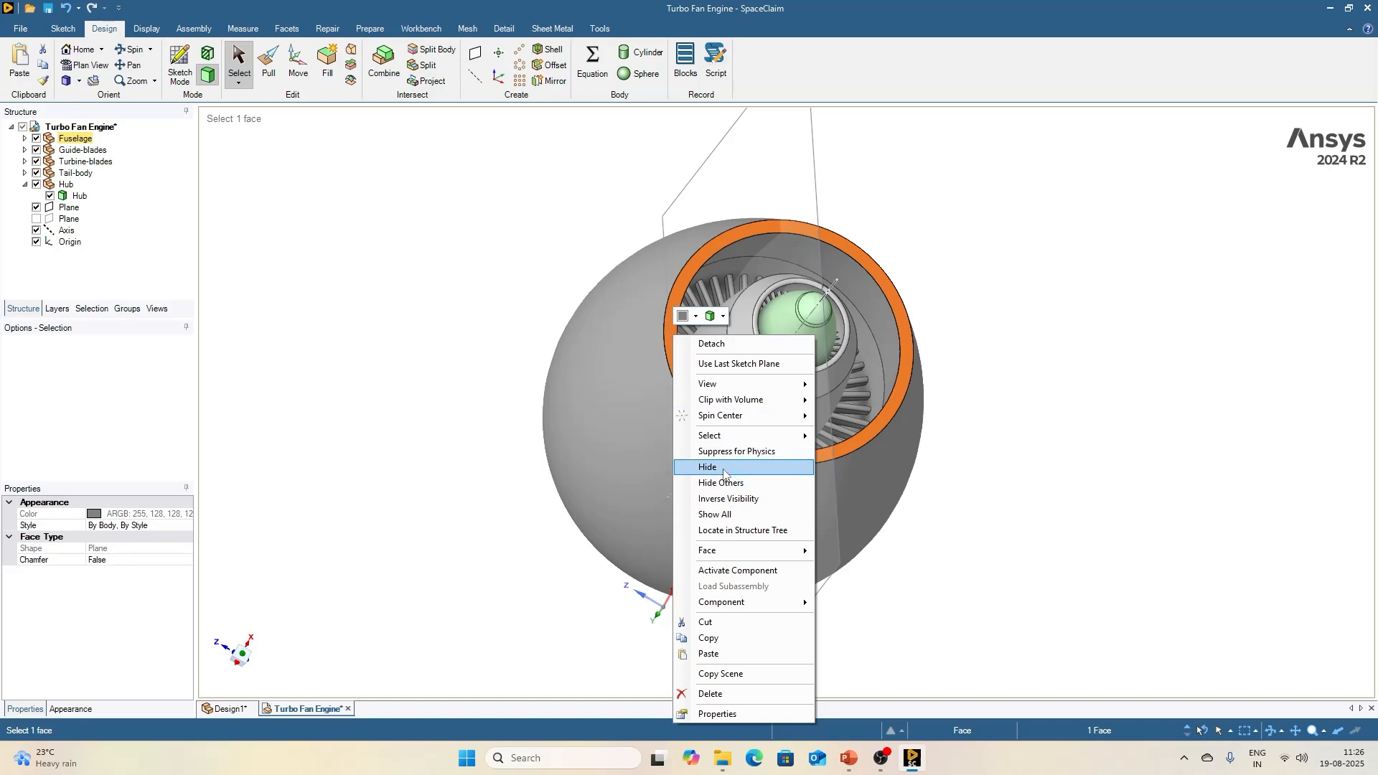
{"action": "mouse_move", "coordinate": [725, 550]}
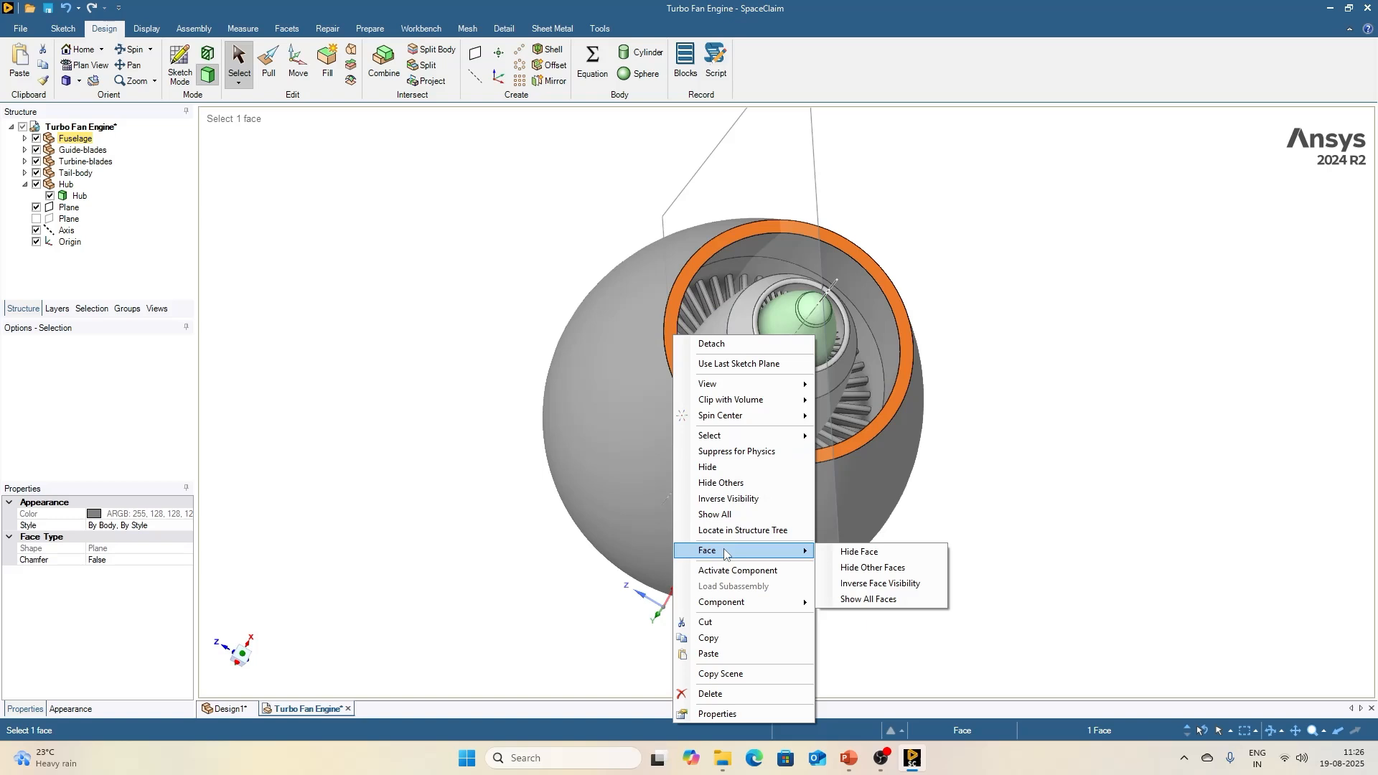
{"action": "left_click", "coordinate": [877, 551]}
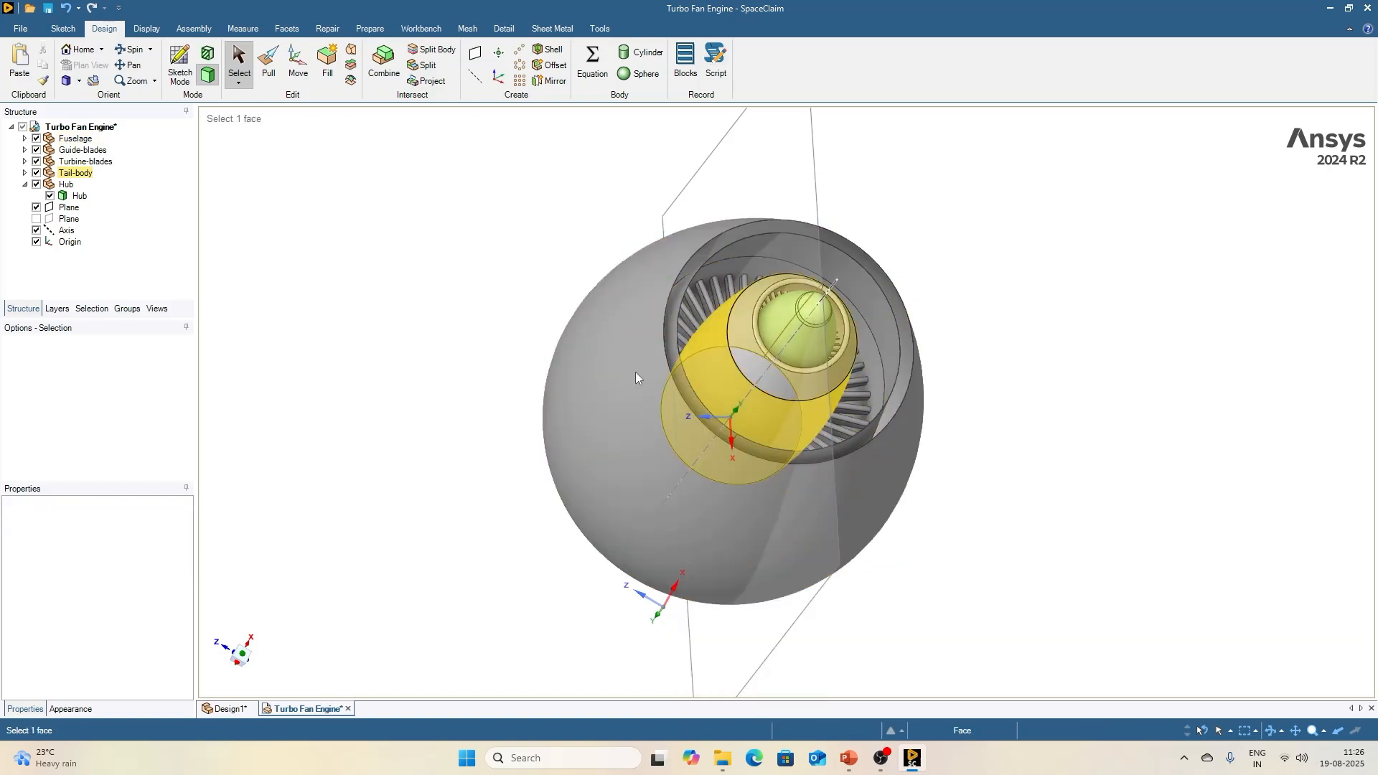
{"action": "right_click", "coordinate": [687, 321]}
{"action": "mouse_move", "coordinate": [718, 567]}
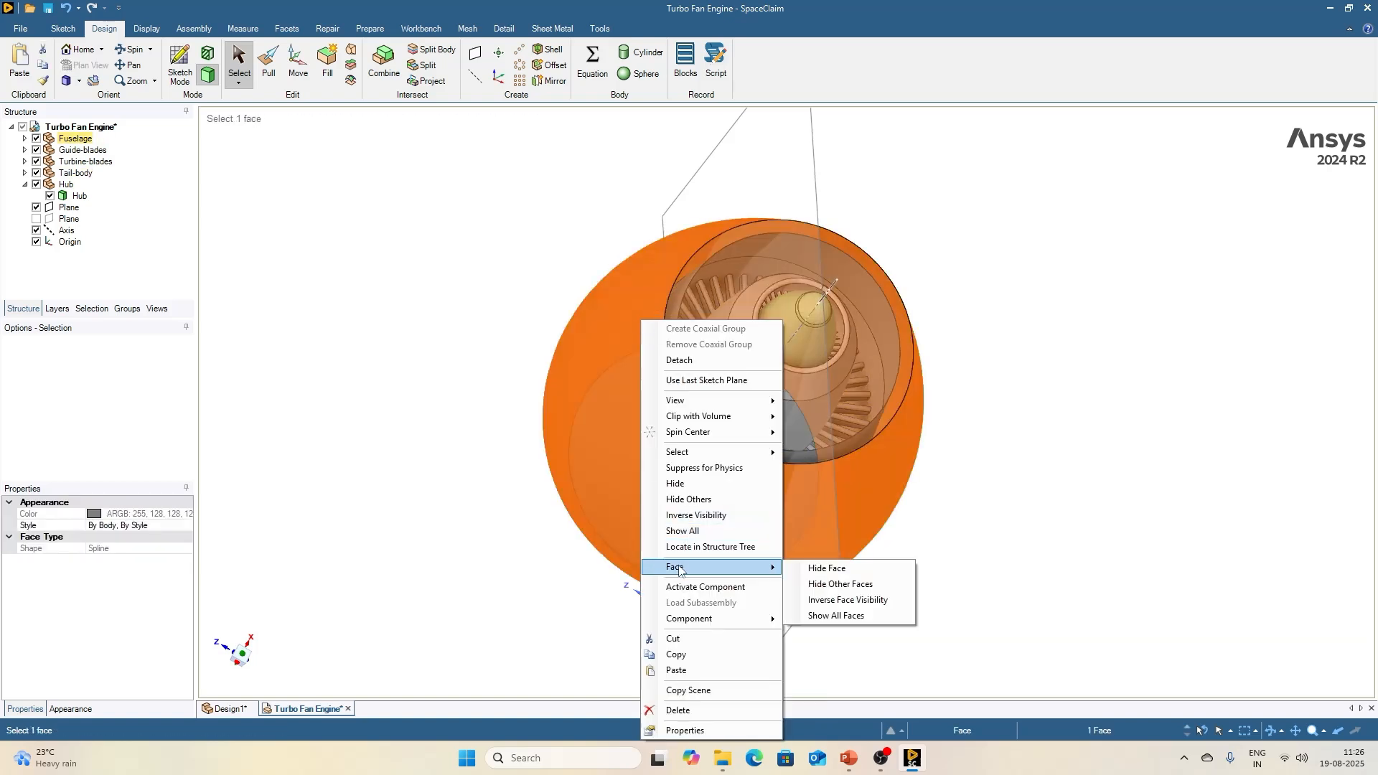
{"action": "left_click", "coordinate": [847, 600]}
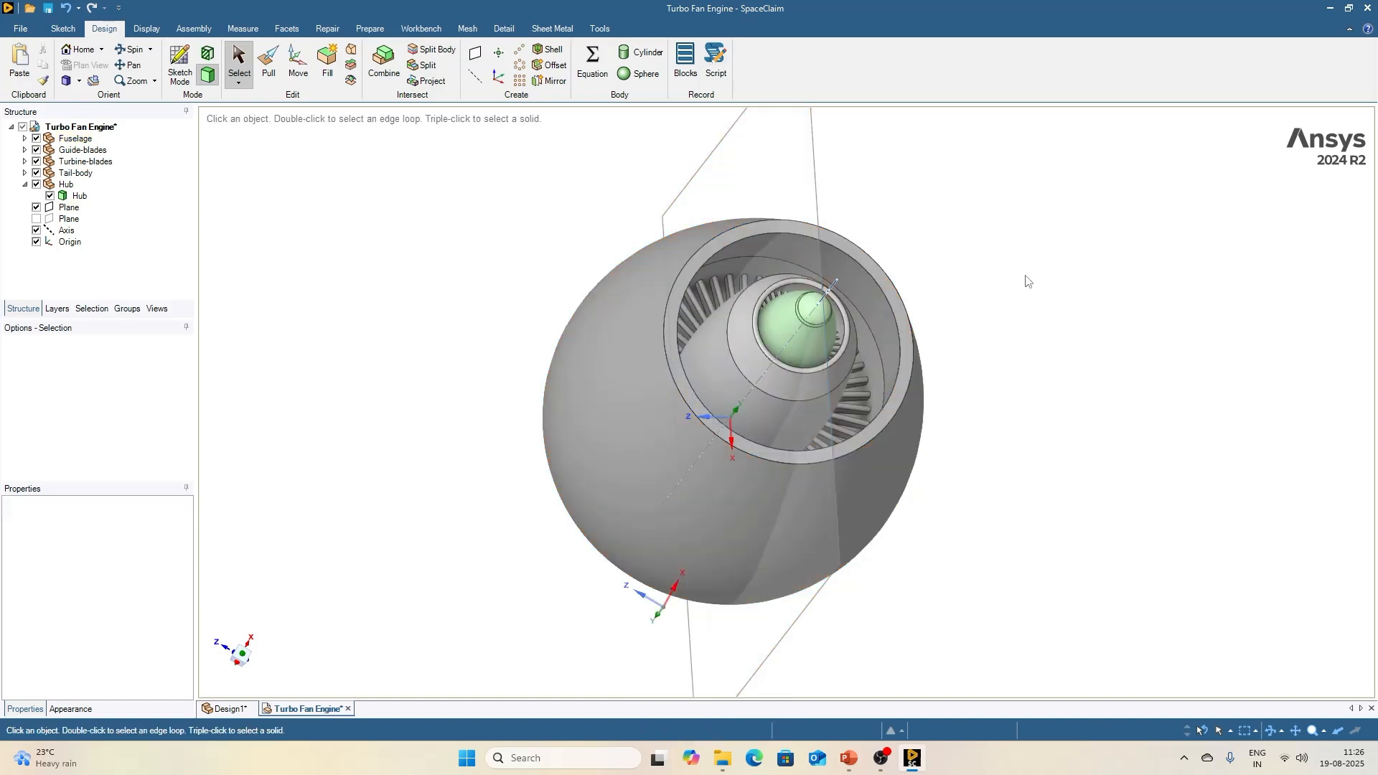
Step: Hide the fuselage to expose the inner blades, then show all objects of the engine model
{"action": "right_click", "coordinate": [677, 313]}
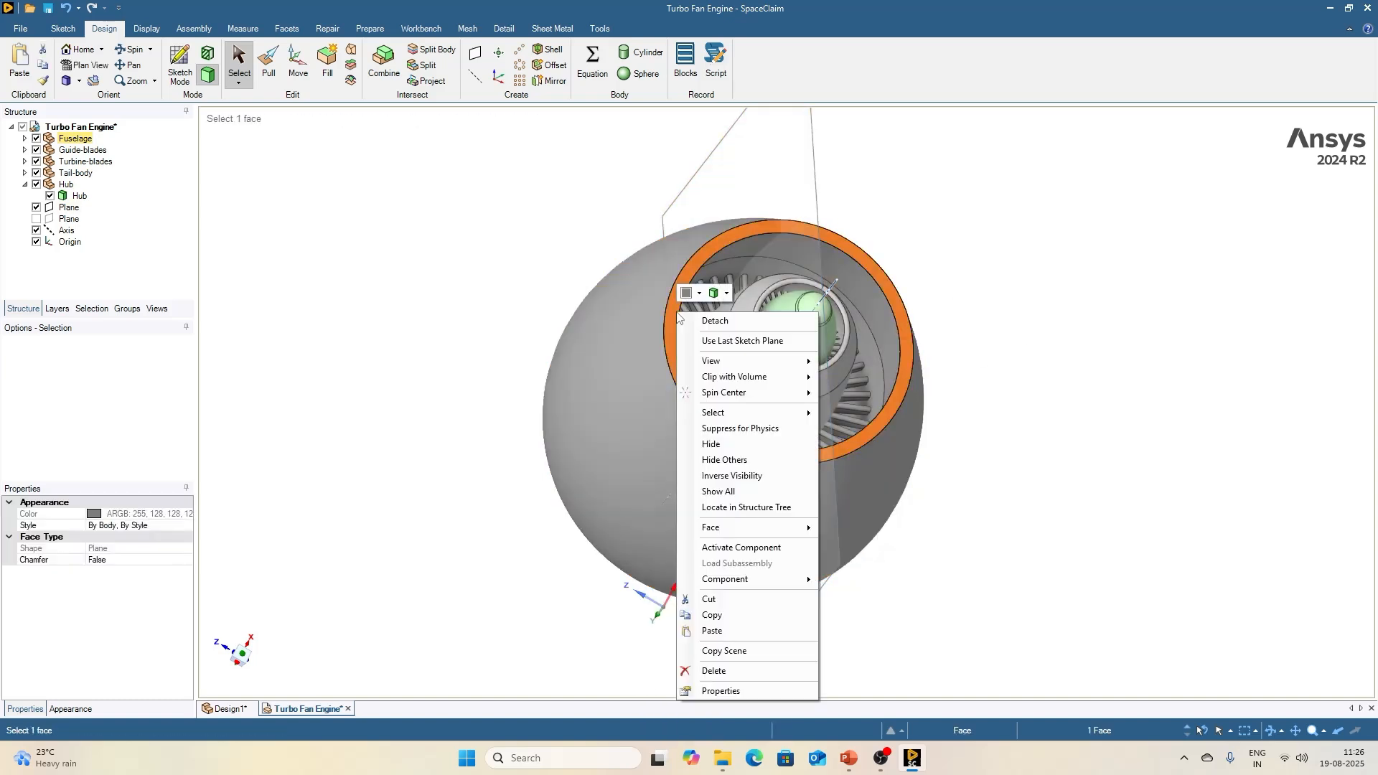
{"action": "left_click", "coordinate": [710, 444]}
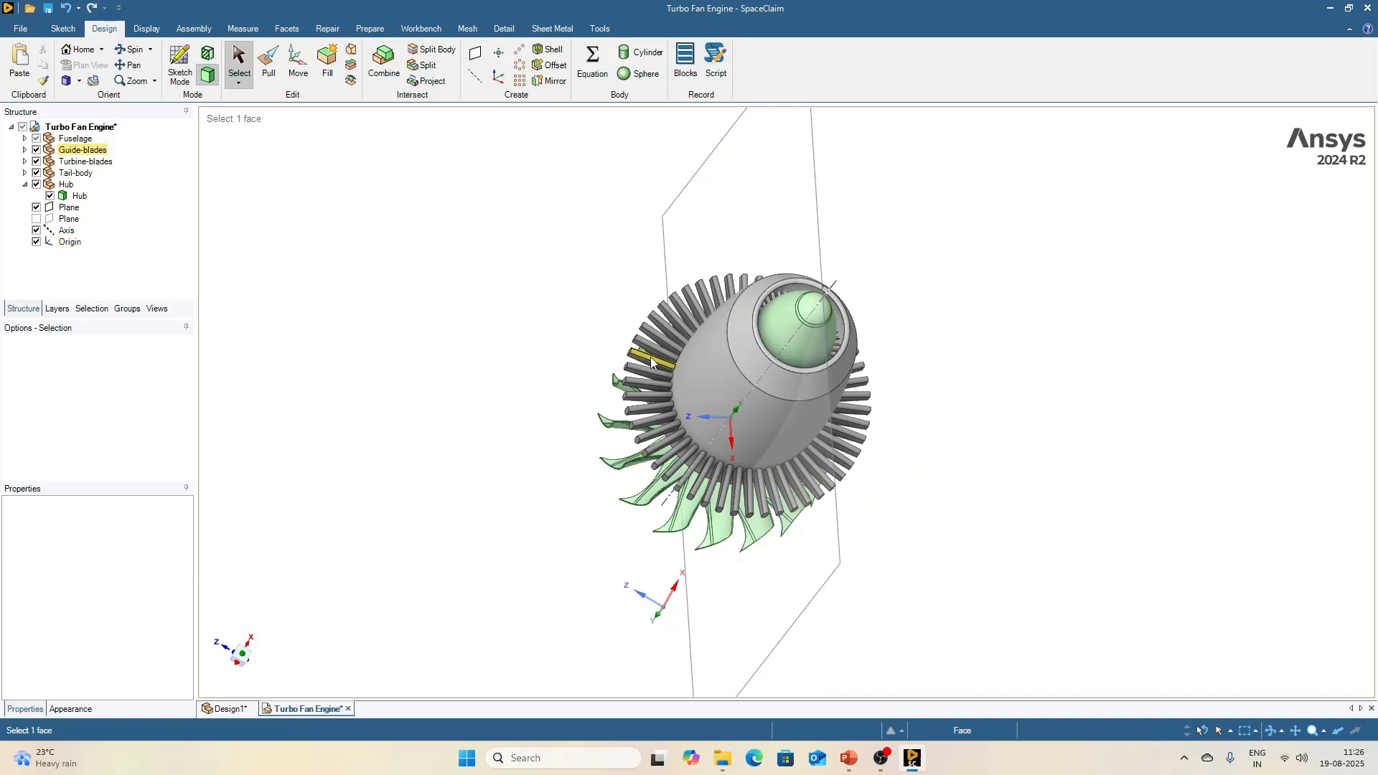
{"action": "right_click", "coordinate": [532, 314]}
{"action": "left_click", "coordinate": [581, 424]}
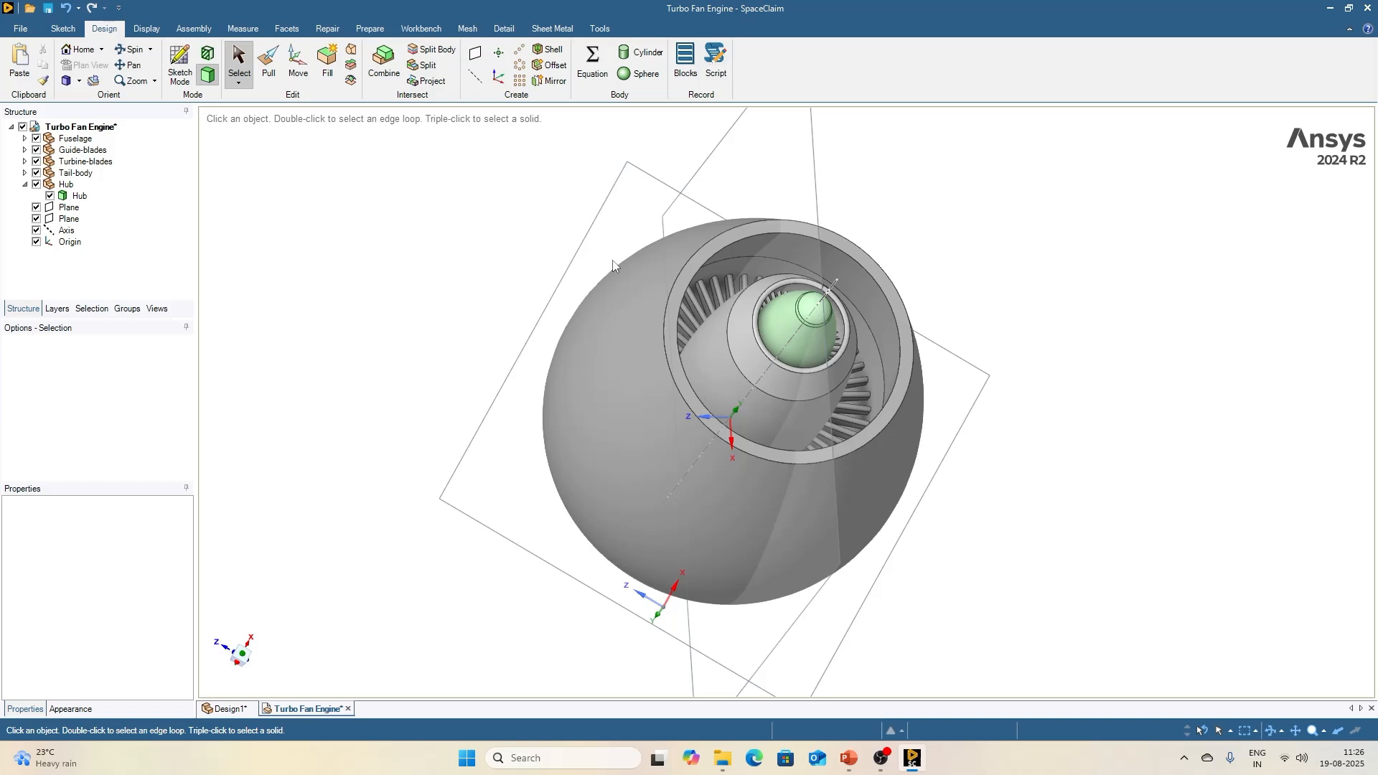
Step: Orbit, pan and zoom around the engine's rear to view the tail body and guide blades up close
{"action": "mouse_move", "coordinate": [618, 262]}
{"action": "middle_mouse_down"}
{"action": "mouse_move", "coordinate": [545, 305]}
{"action": "mouse_move", "coordinate": [537, 290]}
{"action": "mouse_move", "coordinate": [564, 258]}
{"action": "mouse_move", "coordinate": [541, 258]}
{"action": "mouse_move", "coordinate": [580, 241]}
{"action": "mouse_move", "coordinate": [646, 244]}
{"action": "mouse_move", "coordinate": [450, 283]}
{"action": "mouse_move", "coordinate": [533, 231]}
{"action": "mouse_move", "coordinate": [645, 247]}
{"action": "mouse_move", "coordinate": [541, 240]}
{"action": "mouse_move", "coordinate": [510, 169]}
{"action": "mouse_move", "coordinate": [360, 299]}
{"action": "mouse_move", "coordinate": [283, 288]}
{"action": "mouse_move", "coordinate": [614, 274]}
{"action": "middle_mouse_up"}
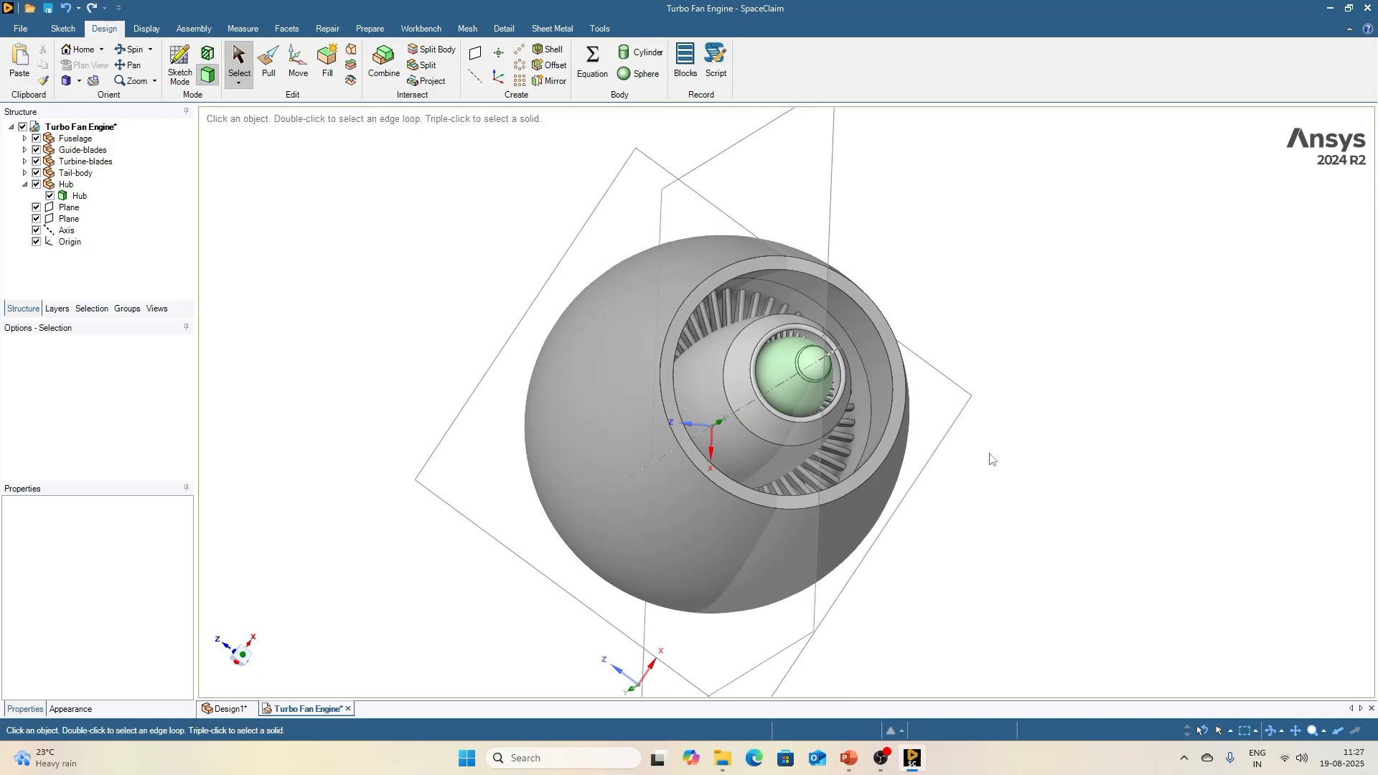
{"action": "scroll", "coordinate": [993, 452], "scroll_direction": "up", "scroll_amount": 5}
{"action": "scroll", "coordinate": [948, 446], "scroll_direction": "down", "scroll_amount": 5}
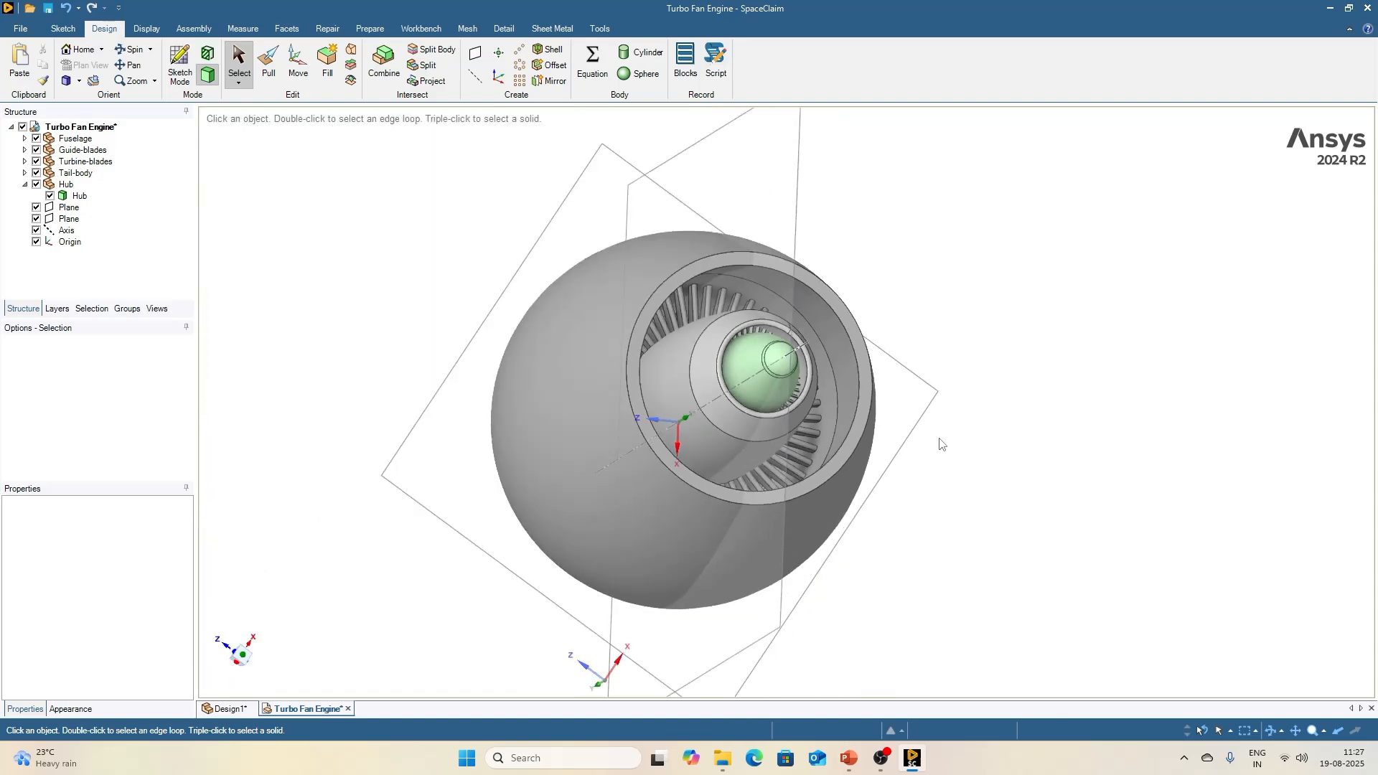
{"action": "scroll", "coordinate": [678, 355], "scroll_direction": "up", "scroll_amount": 3}
{"action": "scroll", "coordinate": [683, 351], "scroll_direction": "down", "scroll_amount": 3}
{"action": "scroll", "coordinate": [686, 350], "scroll_direction": "up", "scroll_amount": 3}
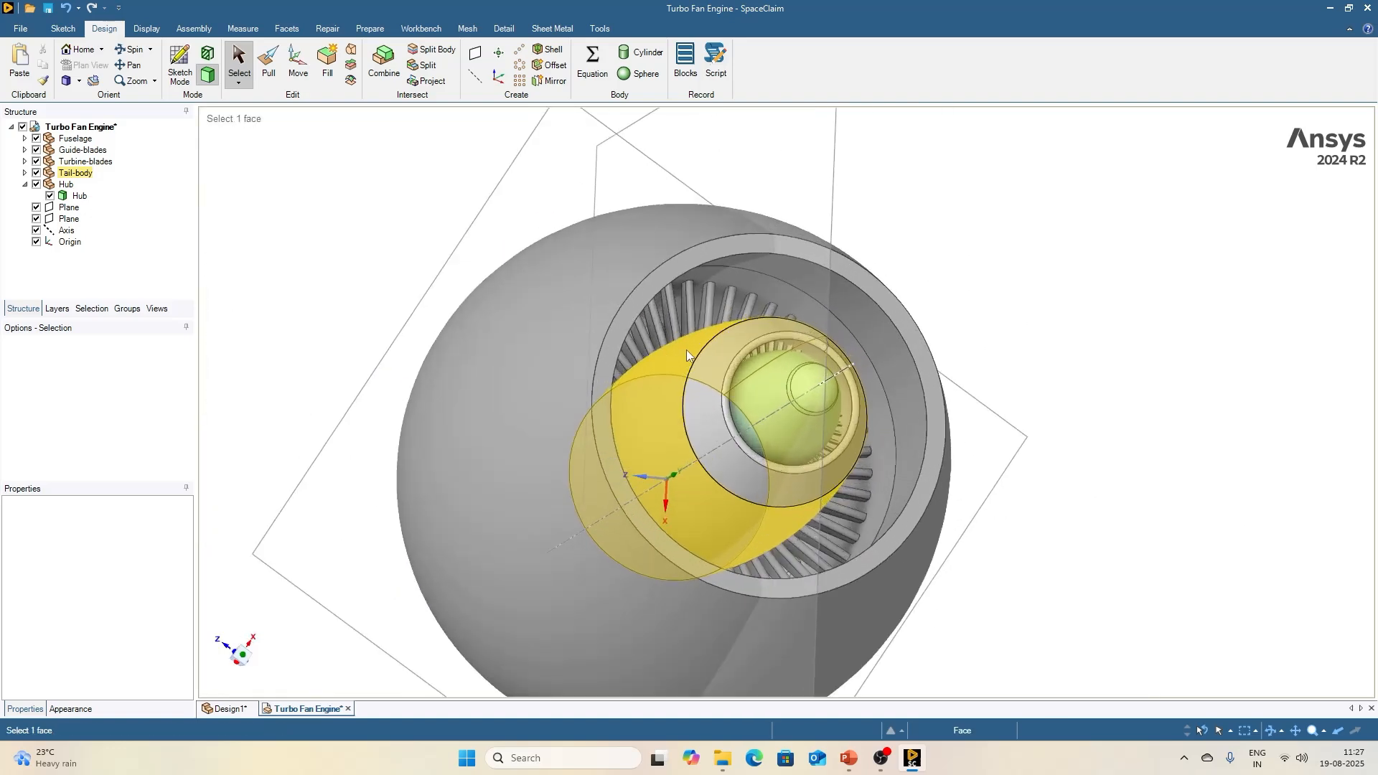
Step: Zoom out and pan the engine model around the view, then look over the available sketching tools
{"action": "scroll", "coordinate": [686, 351], "scroll_direction": "down", "scroll_amount": 3}
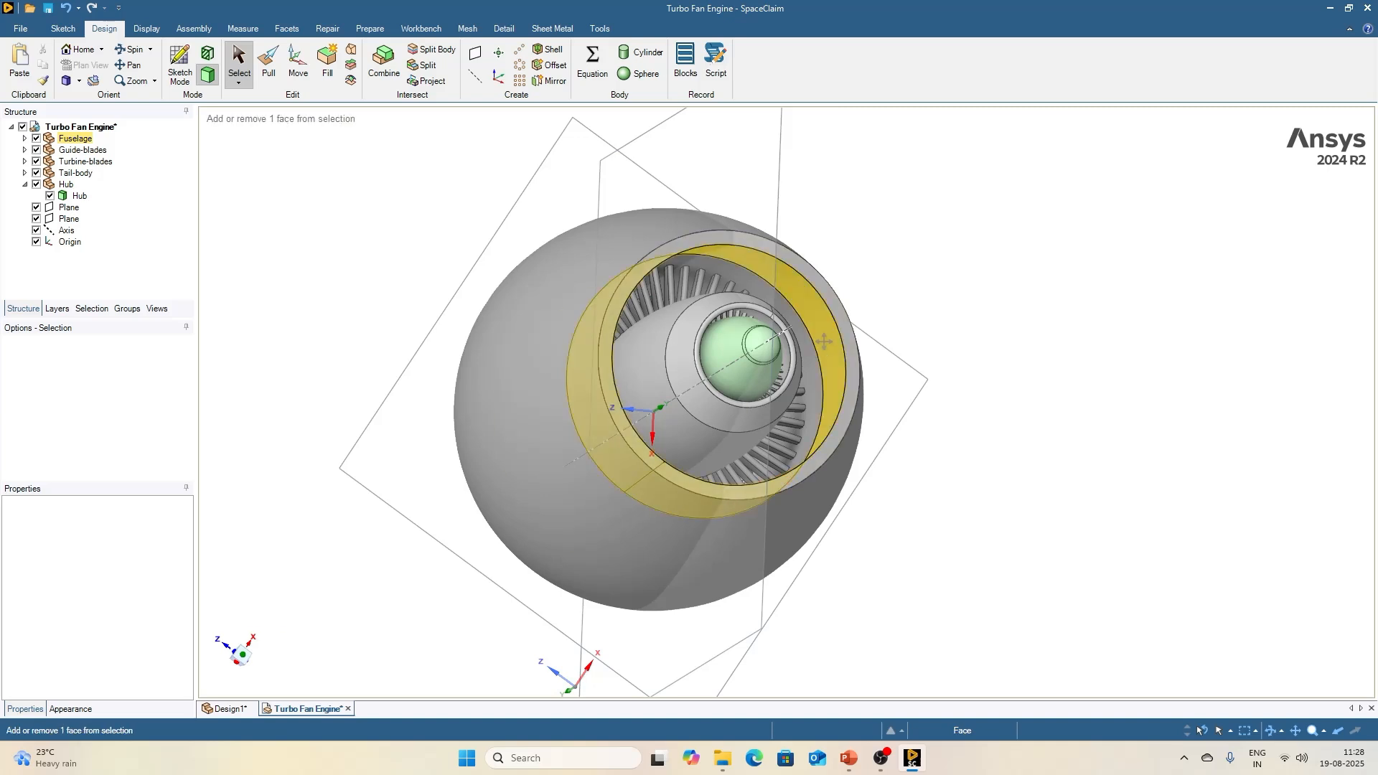
{"action": "middle_click_drag", "start_coordinate": [806, 343], "coordinate": [650, 344], "text": "shift"}
{"action": "middle_click_drag", "start_coordinate": [808, 351], "coordinate": [1033, 383], "text": "shift"}
{"action": "middle_click_drag", "start_coordinate": [827, 398], "coordinate": [838, 260], "text": "shift"}
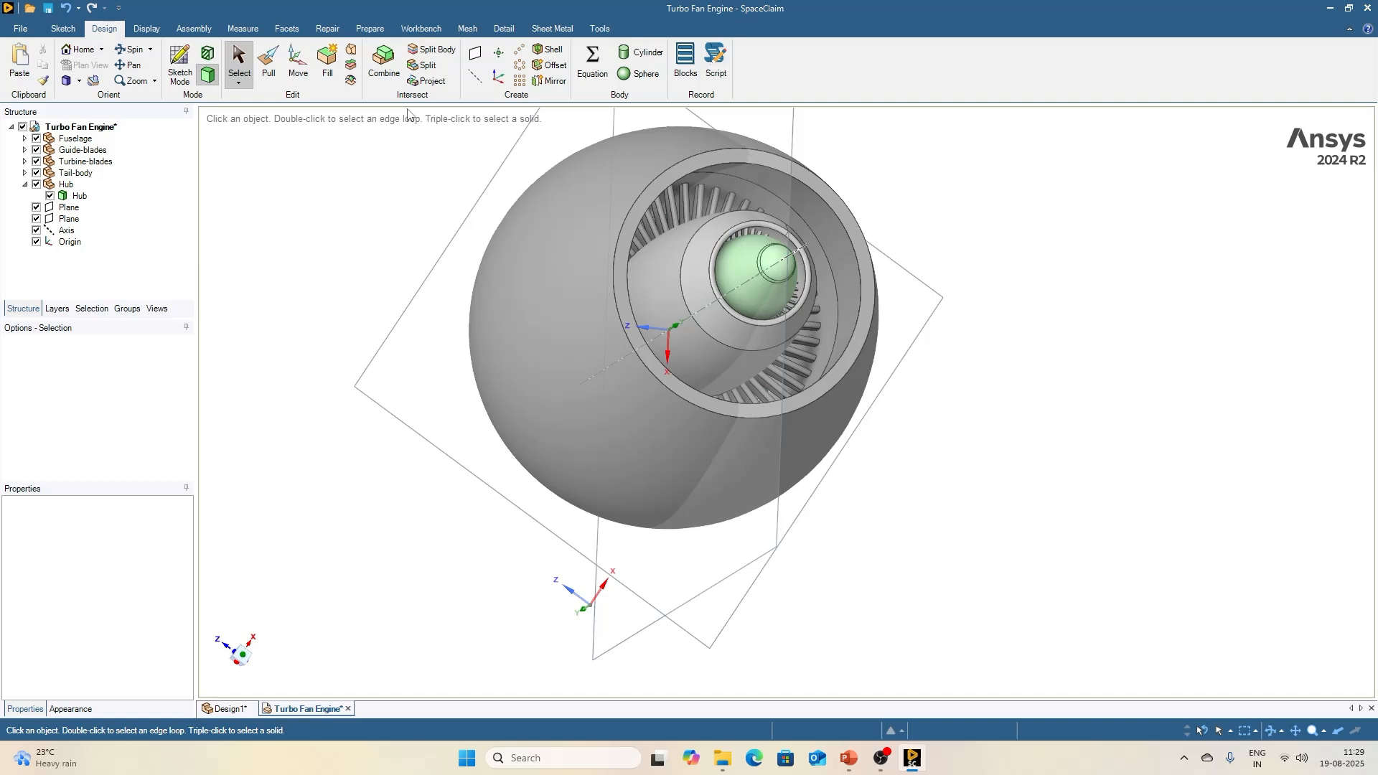
{"action": "left_click", "coordinate": [63, 29]}
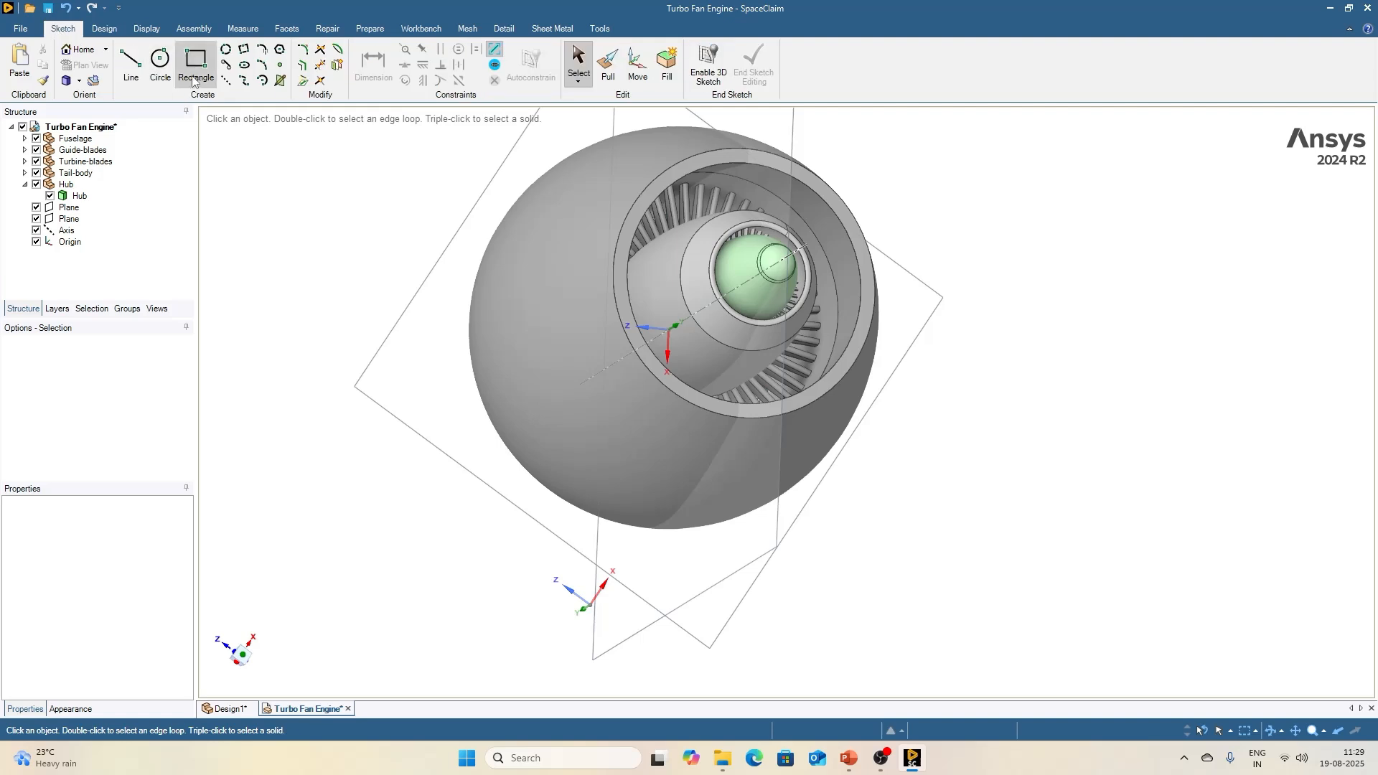
{"action": "left_click", "coordinate": [104, 29]}
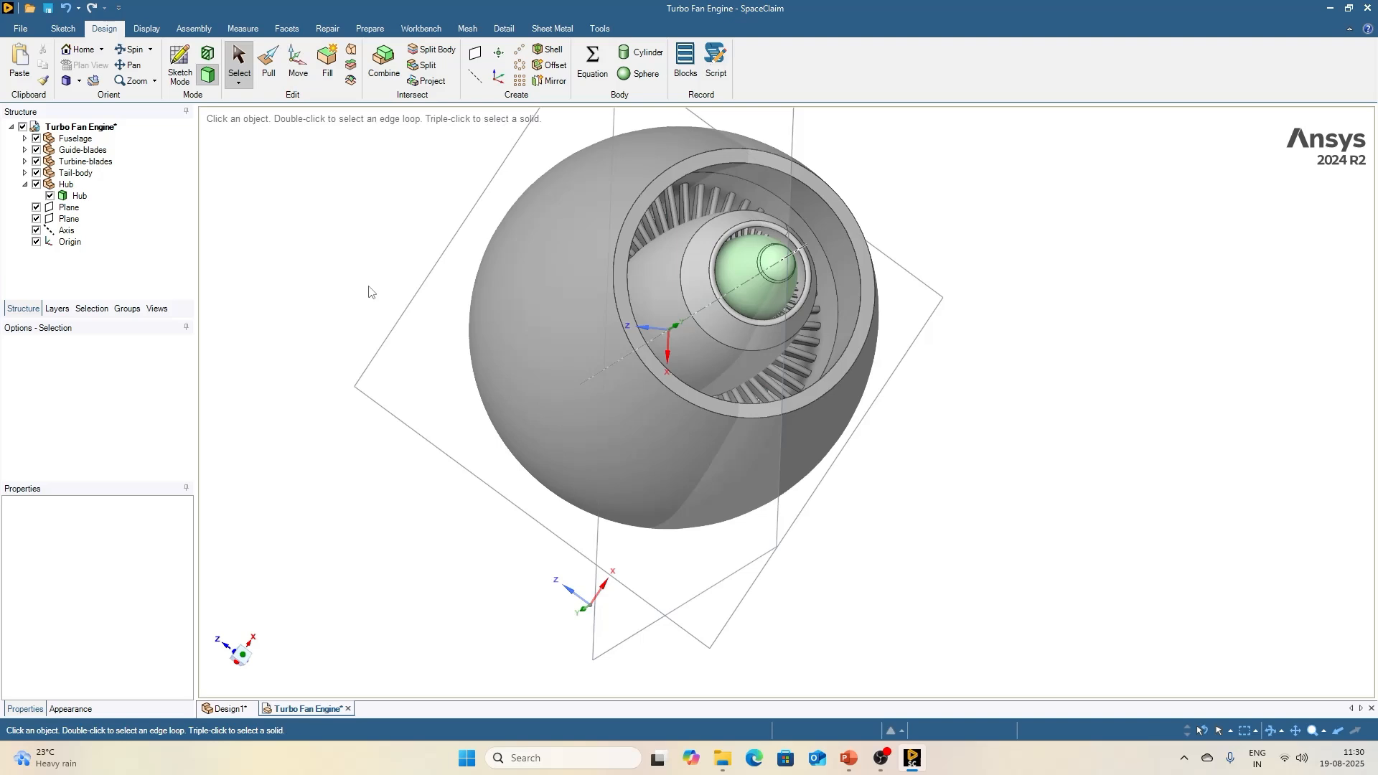
Step: Try moving the fuselage body along the engine axis toward the tail with the Move tool, then undo the move
{"action": "left_click", "coordinate": [554, 293]}
{"action": "scroll", "coordinate": [555, 293], "scroll_direction": "down", "scroll_amount": 2}
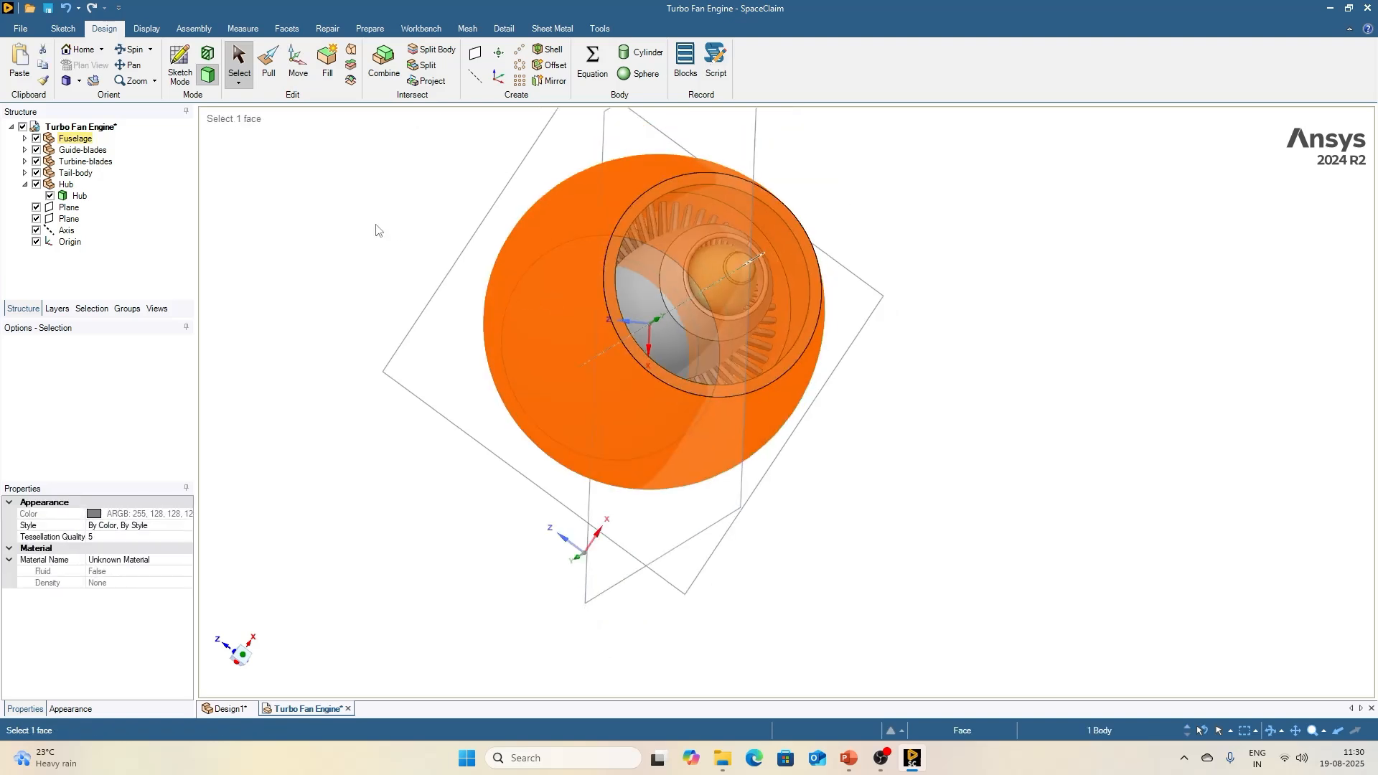
{"action": "left_click", "coordinate": [298, 63]}
{"action": "middle_click_drag", "start_coordinate": [603, 386], "coordinate": [664, 399]}
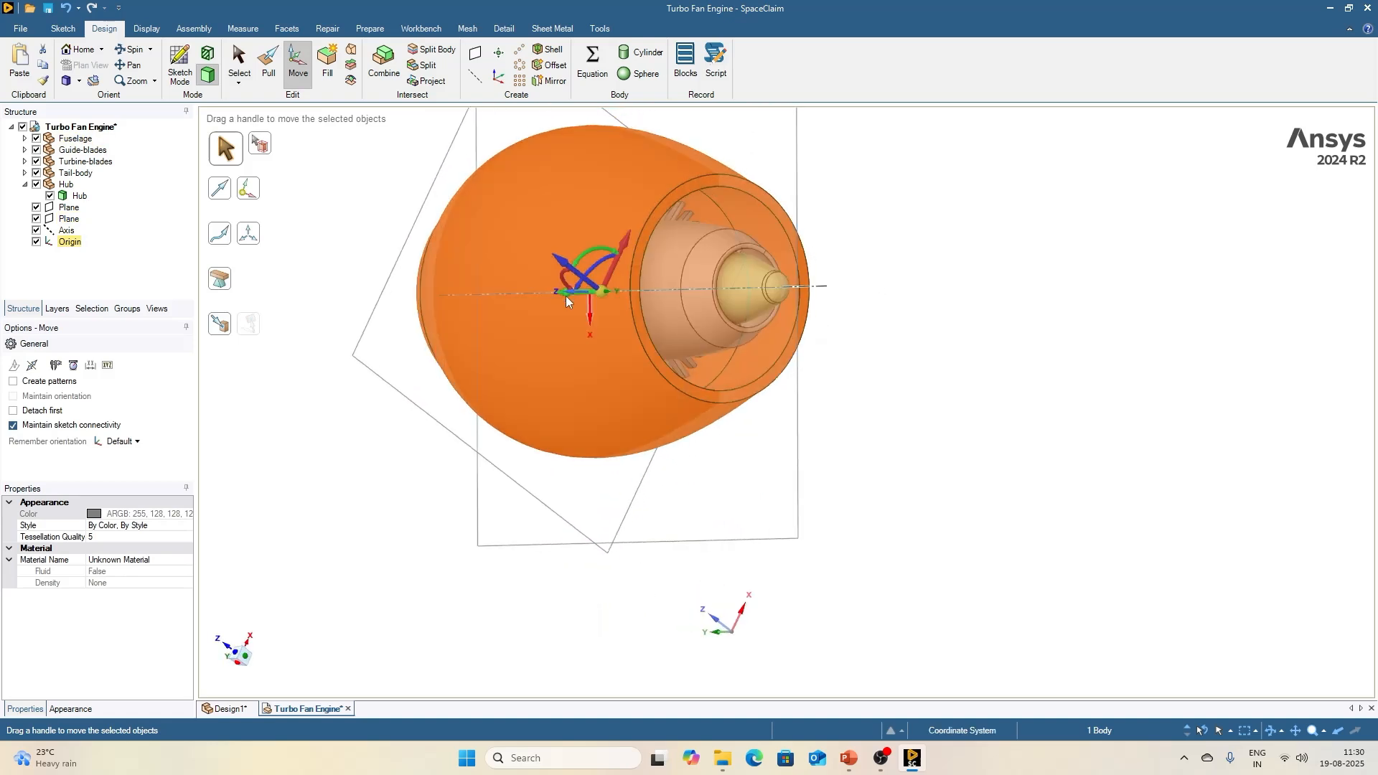
{"action": "left_click_drag", "start_coordinate": [569, 294], "coordinate": [615, 329]}
{"action": "left_click", "coordinate": [396, 524]}
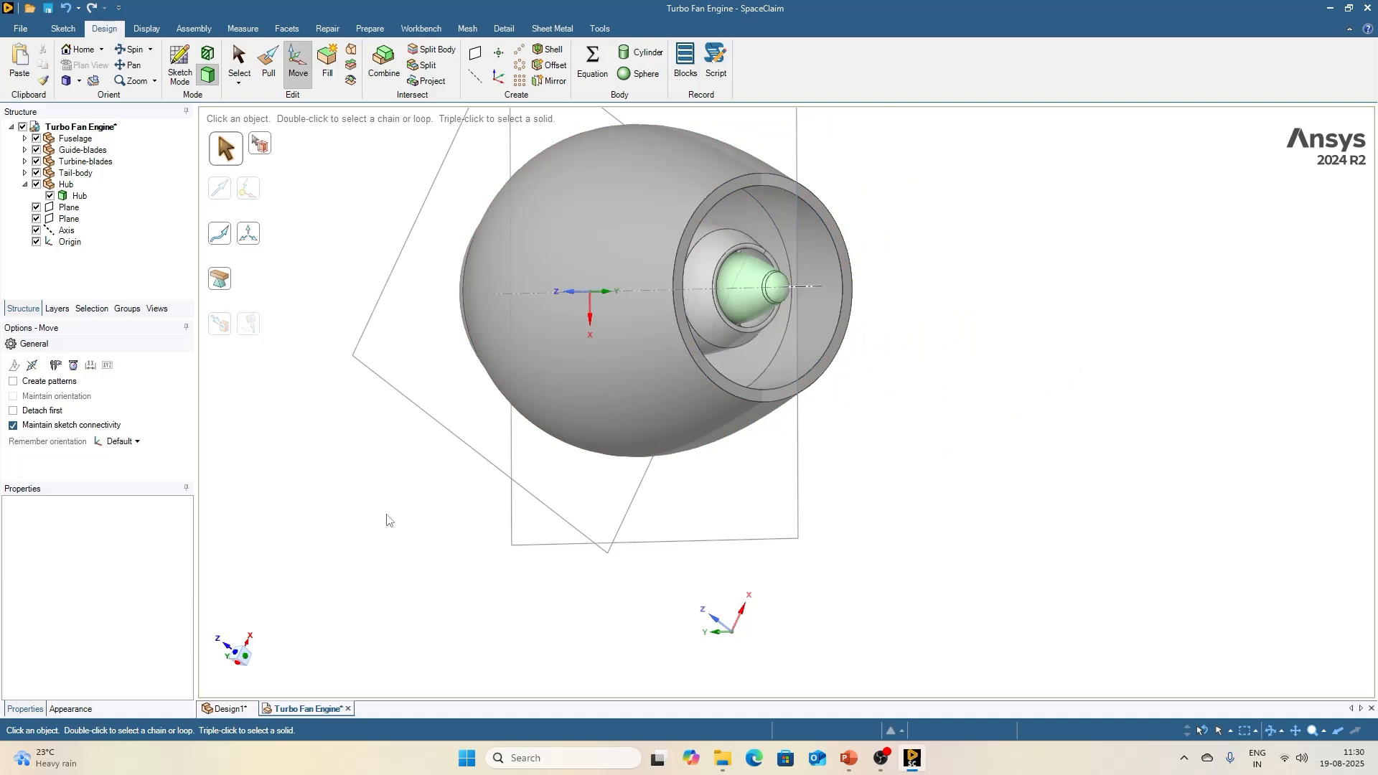
{"action": "left_click", "coordinate": [66, 8]}
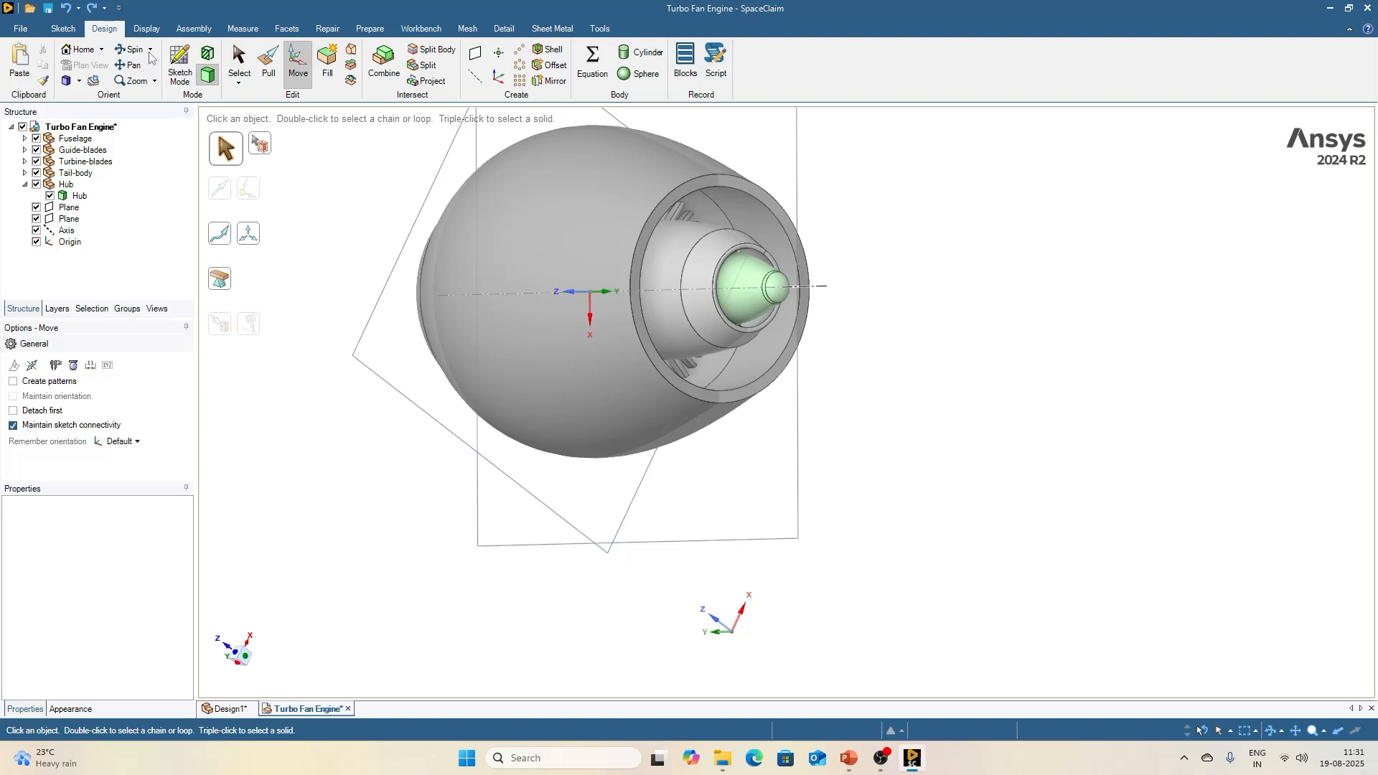
{"action": "left_click", "coordinate": [147, 29]}
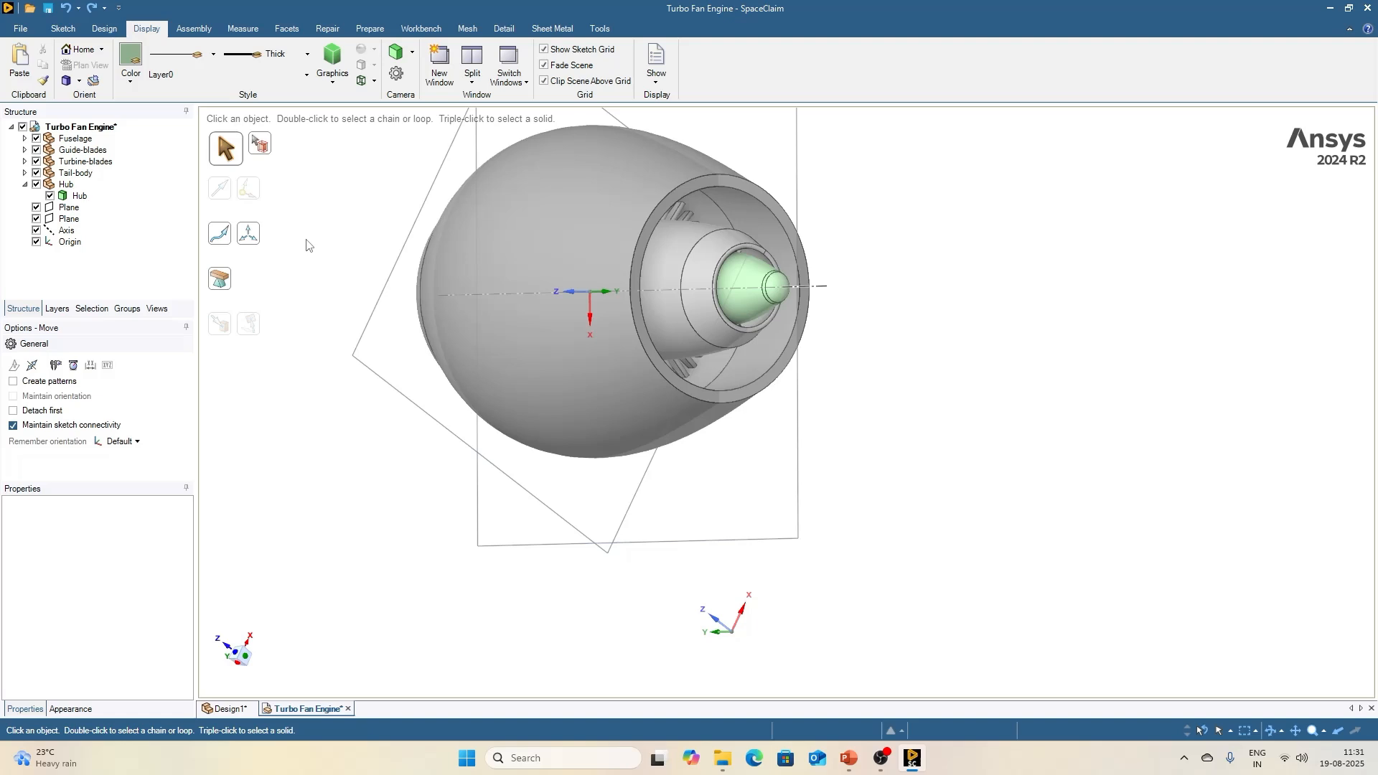
{"action": "right_click", "coordinate": [552, 224]}
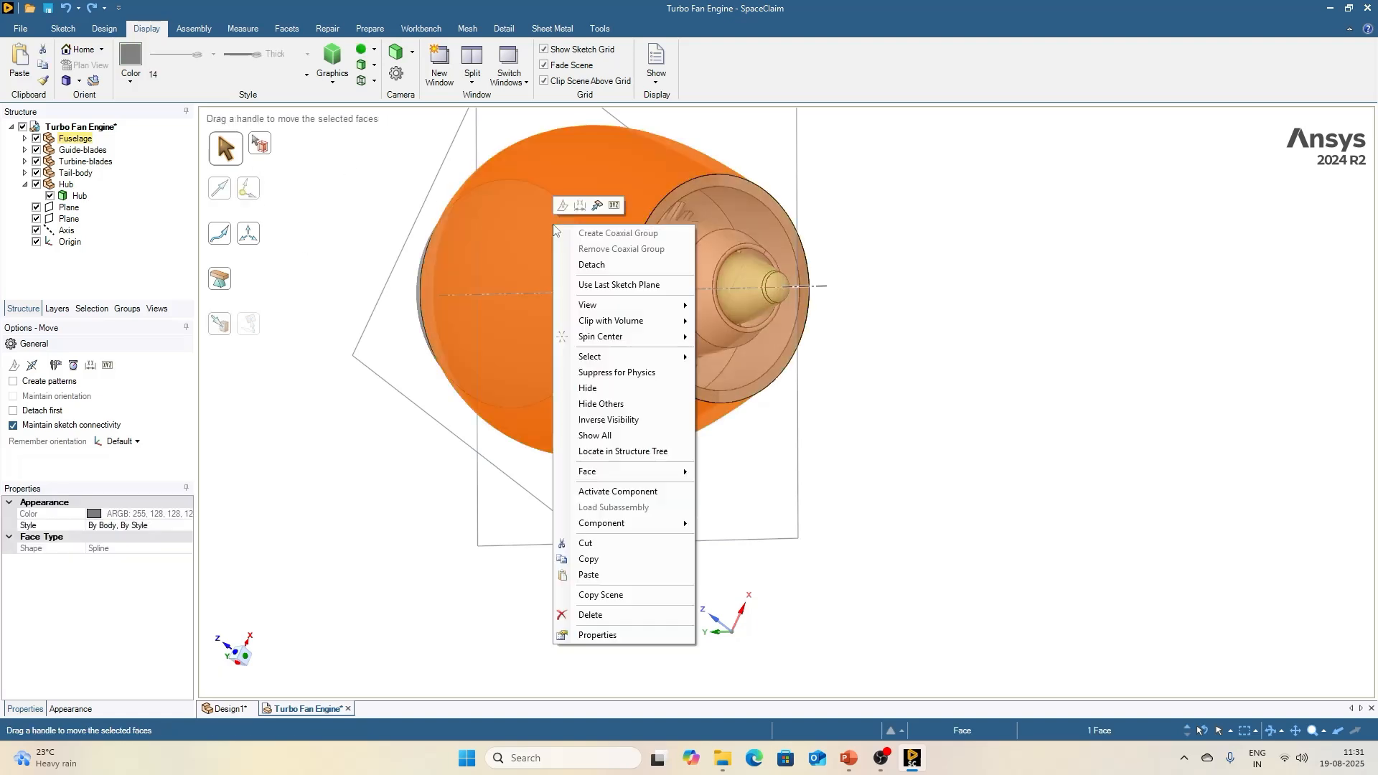
{"action": "left_click", "coordinate": [115, 33]}
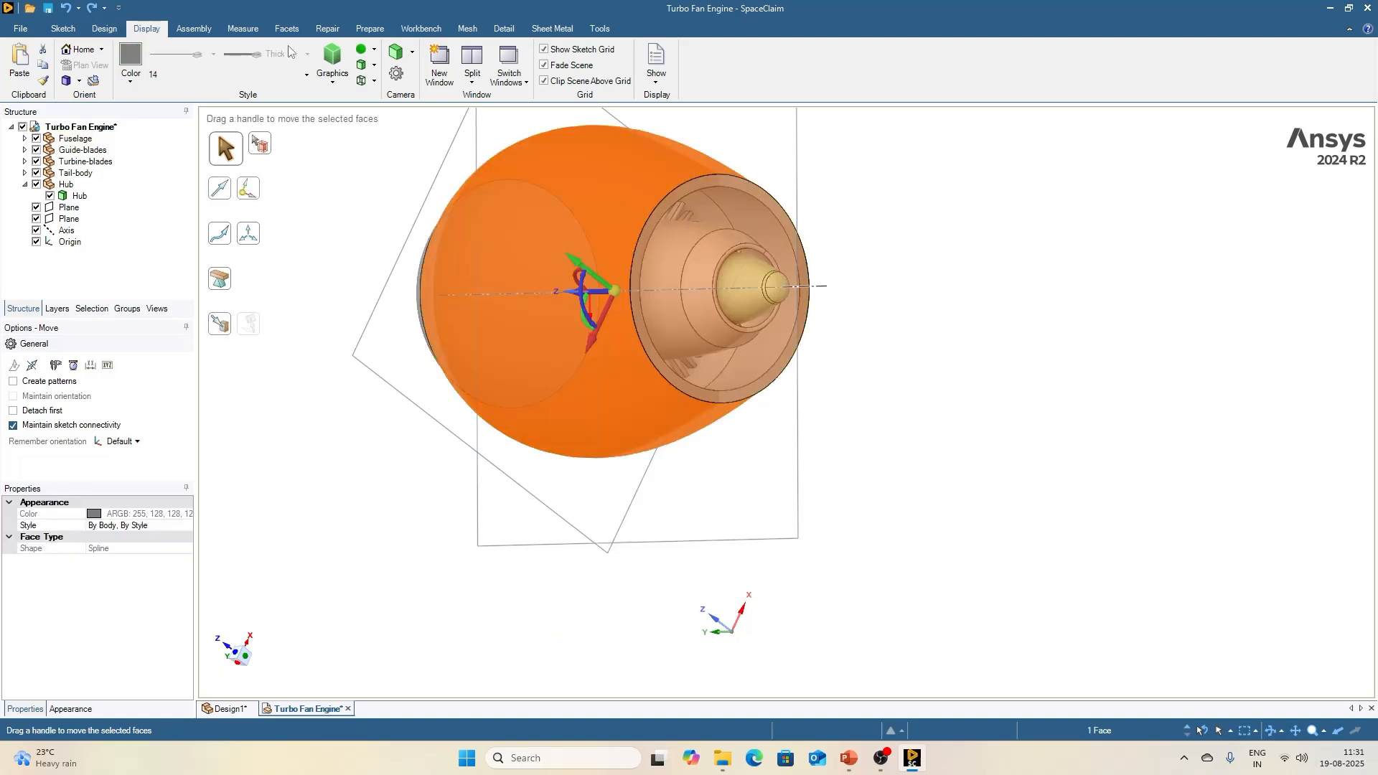
{"action": "key", "text": "Escape"}
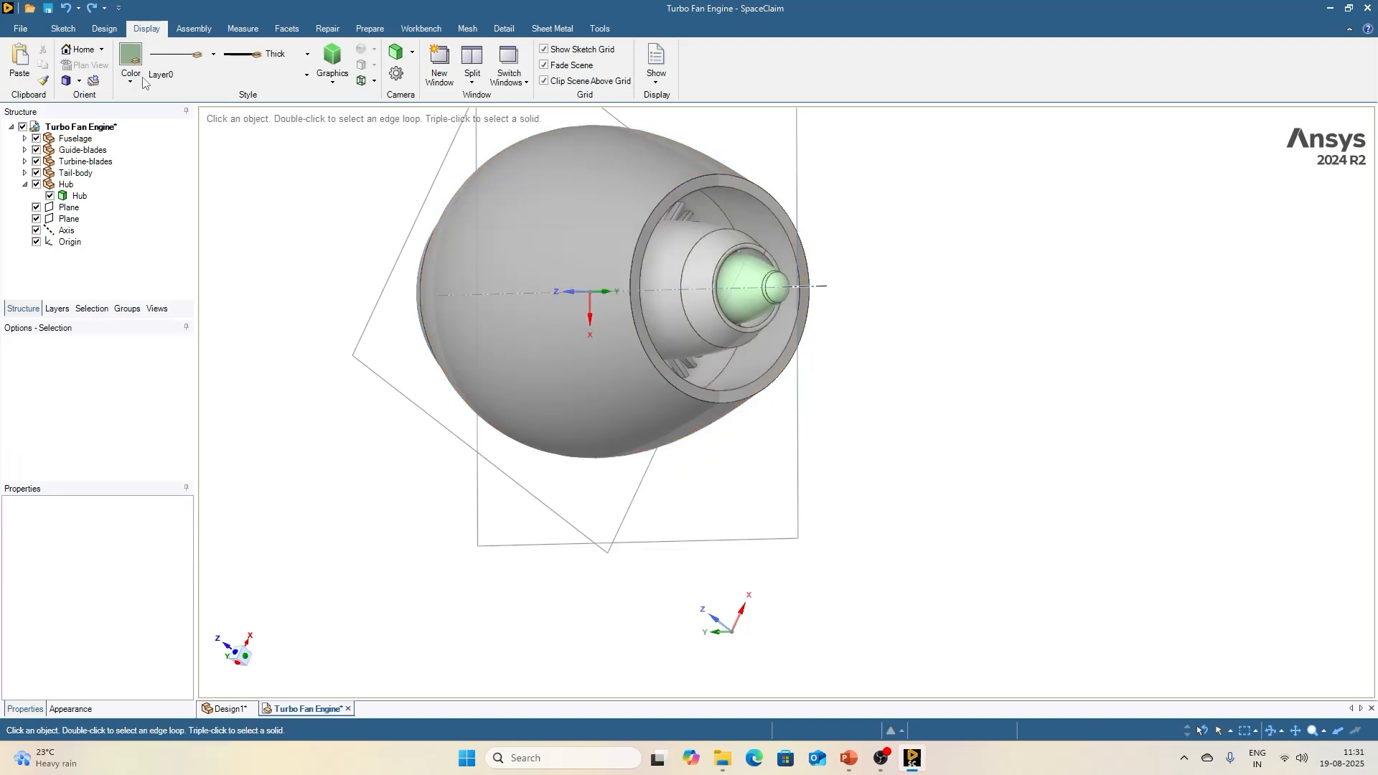
Step: Color the whole fuselage body brown from the basic colors and clear the selection
{"action": "left_click", "coordinate": [105, 28]}
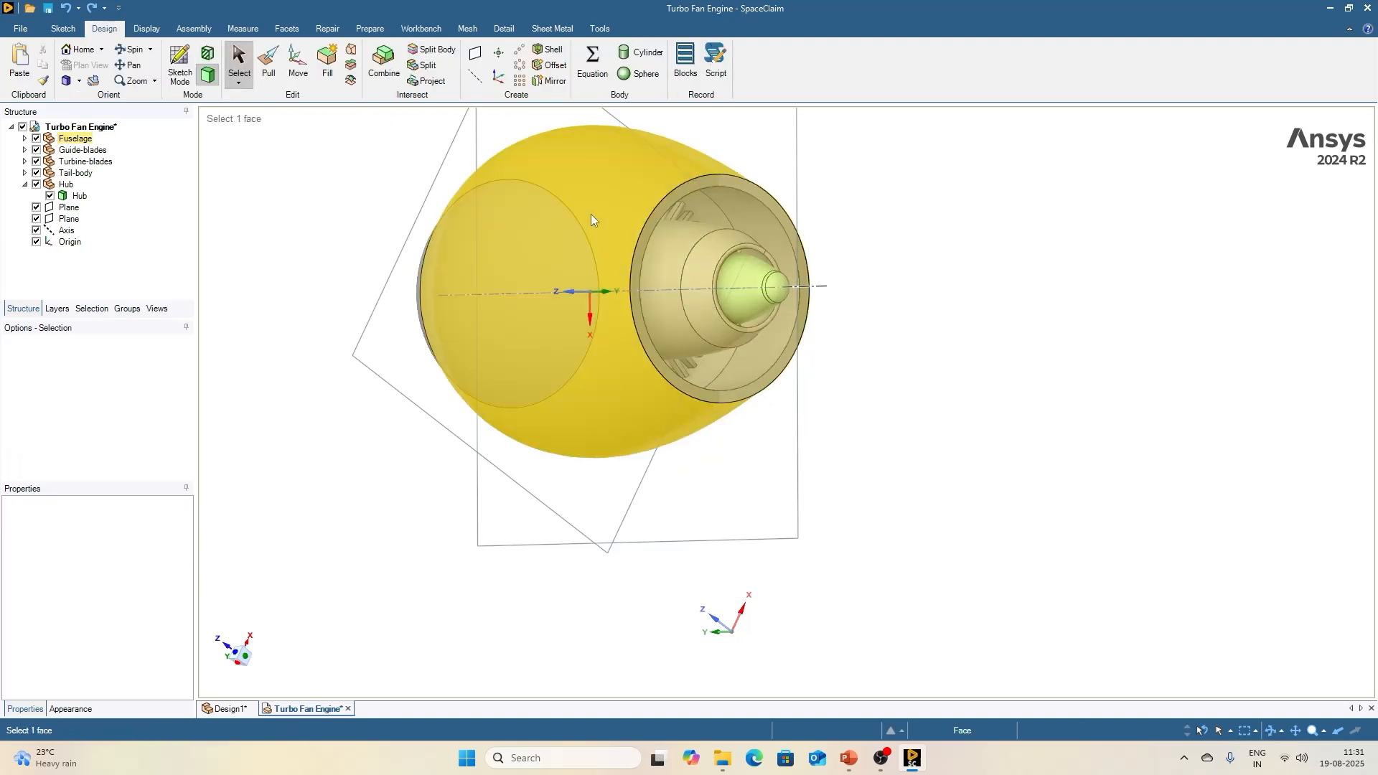
{"action": "right_click", "coordinate": [592, 214]}
{"action": "left_click", "coordinate": [604, 197]}
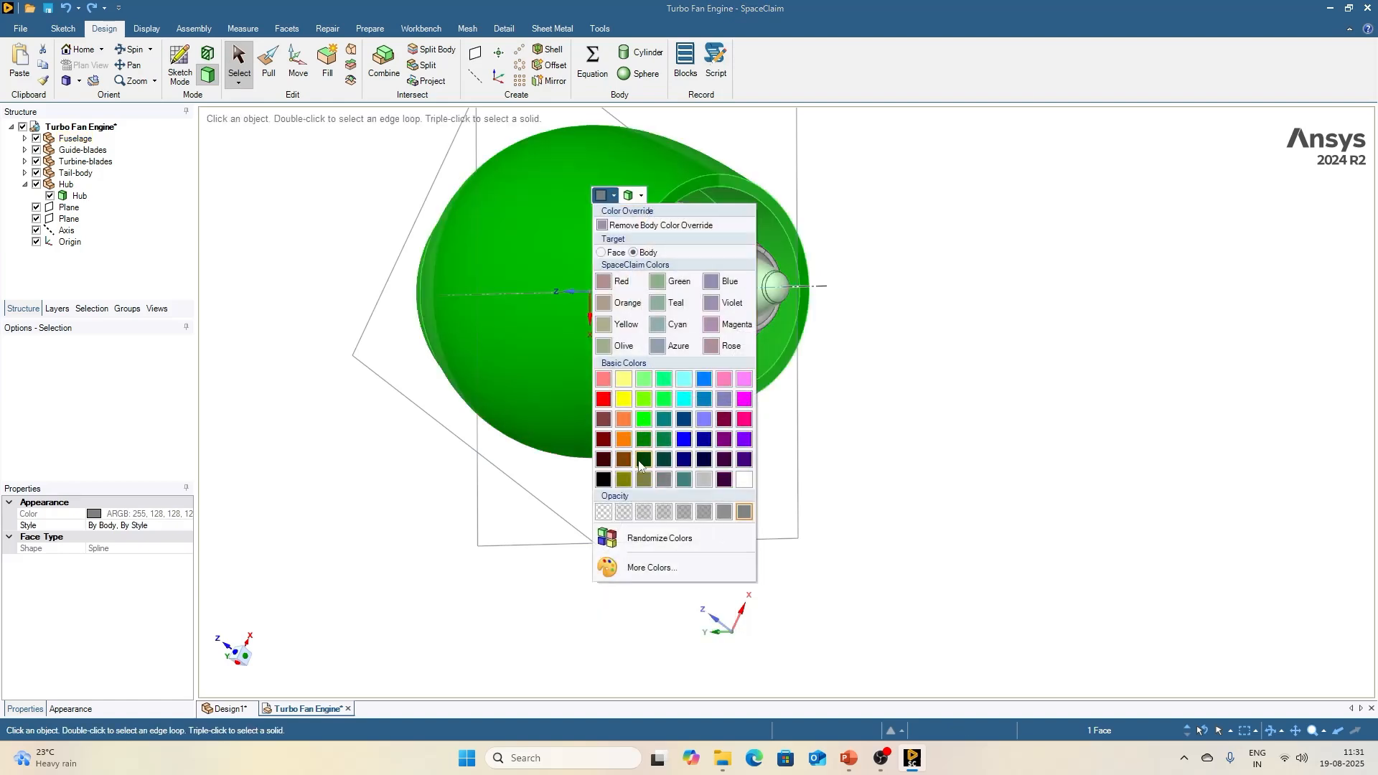
{"action": "left_click", "coordinate": [624, 460]}
{"action": "left_click", "coordinate": [982, 449]}
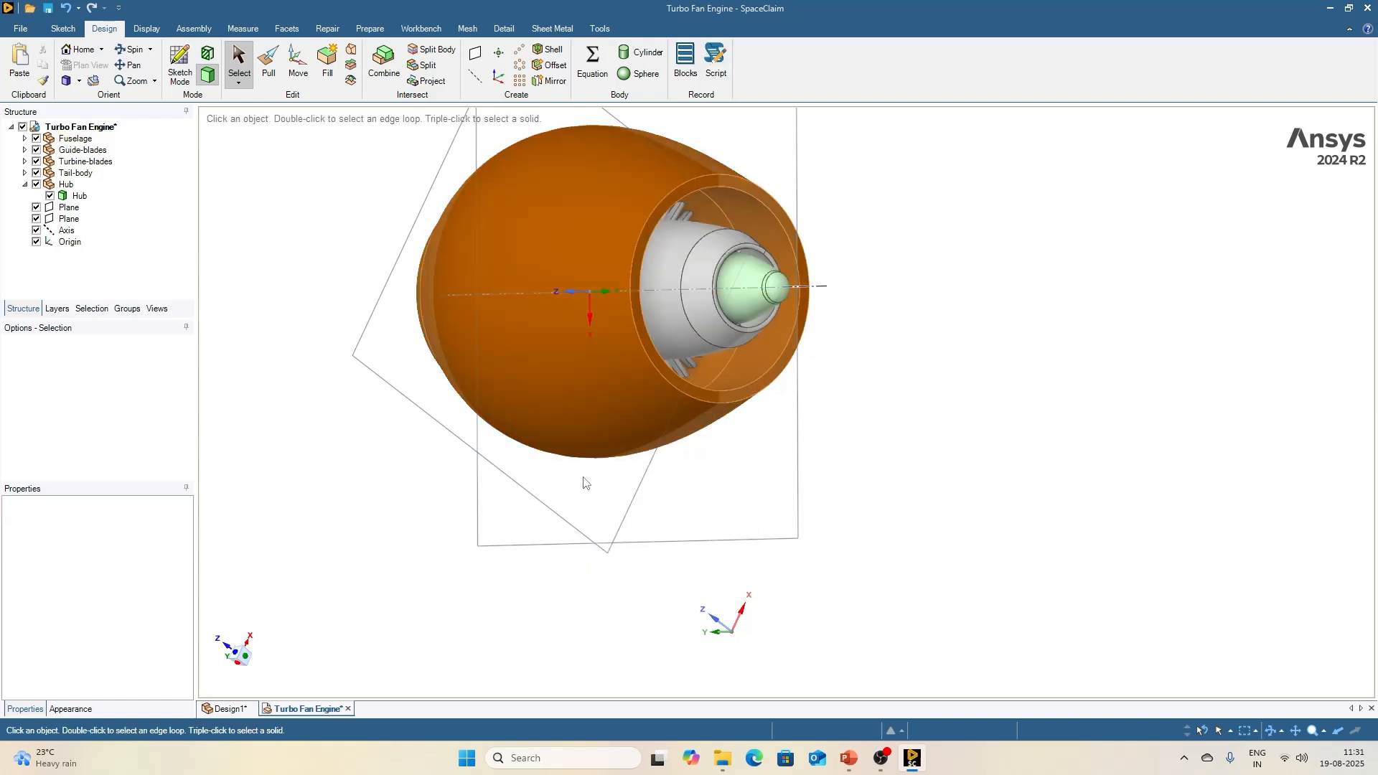
Step: Recolor the whole fuselage body lime green from the basic colors and clear the selection
{"action": "left_click", "coordinate": [146, 28]}
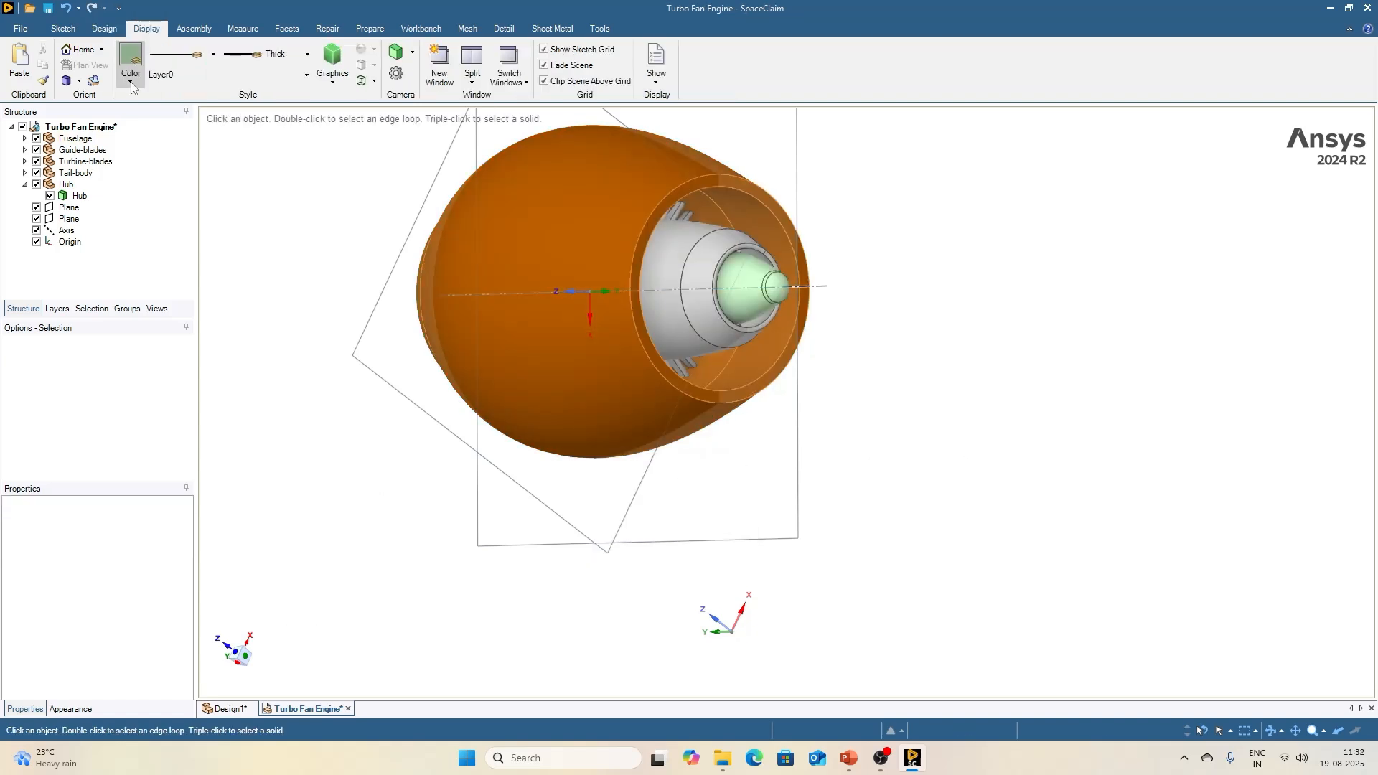
{"action": "left_click", "coordinate": [589, 276]}
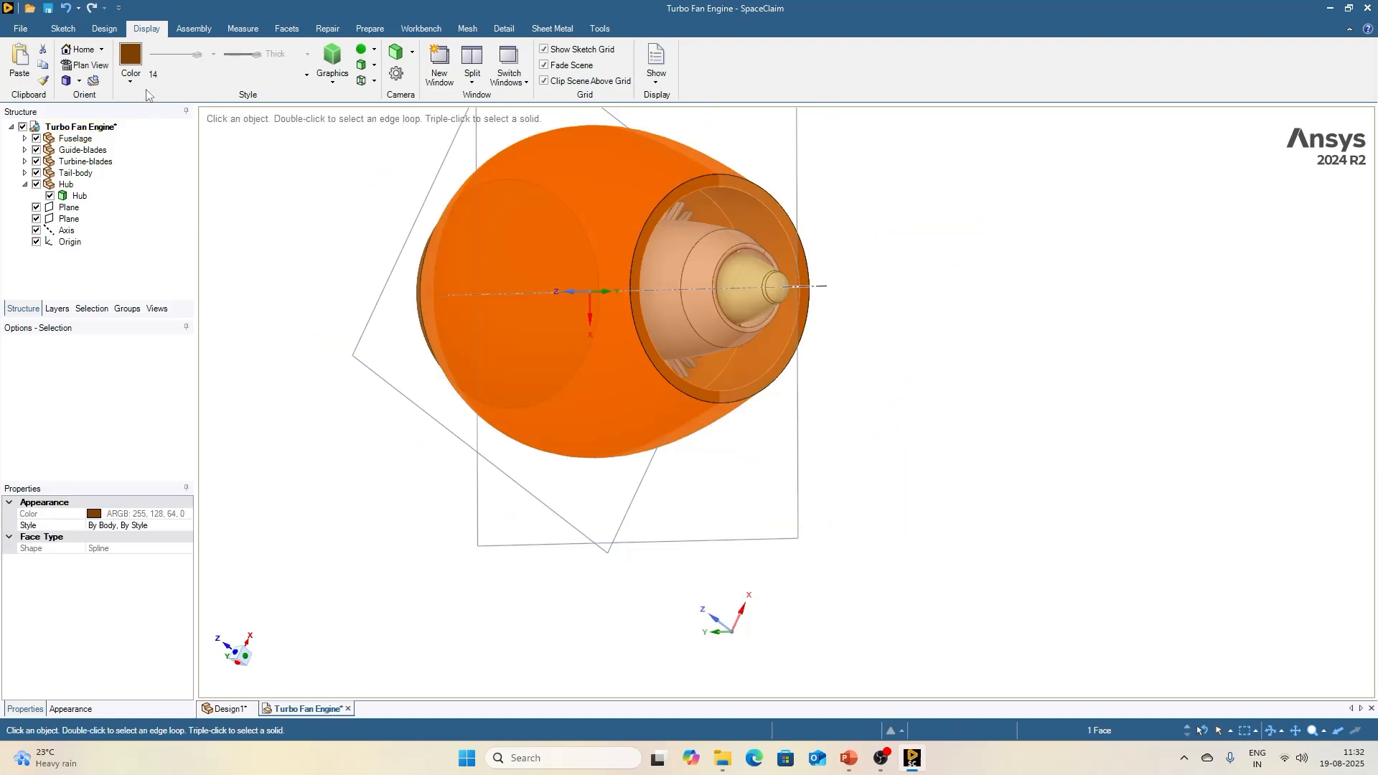
{"action": "left_click", "coordinate": [131, 68]}
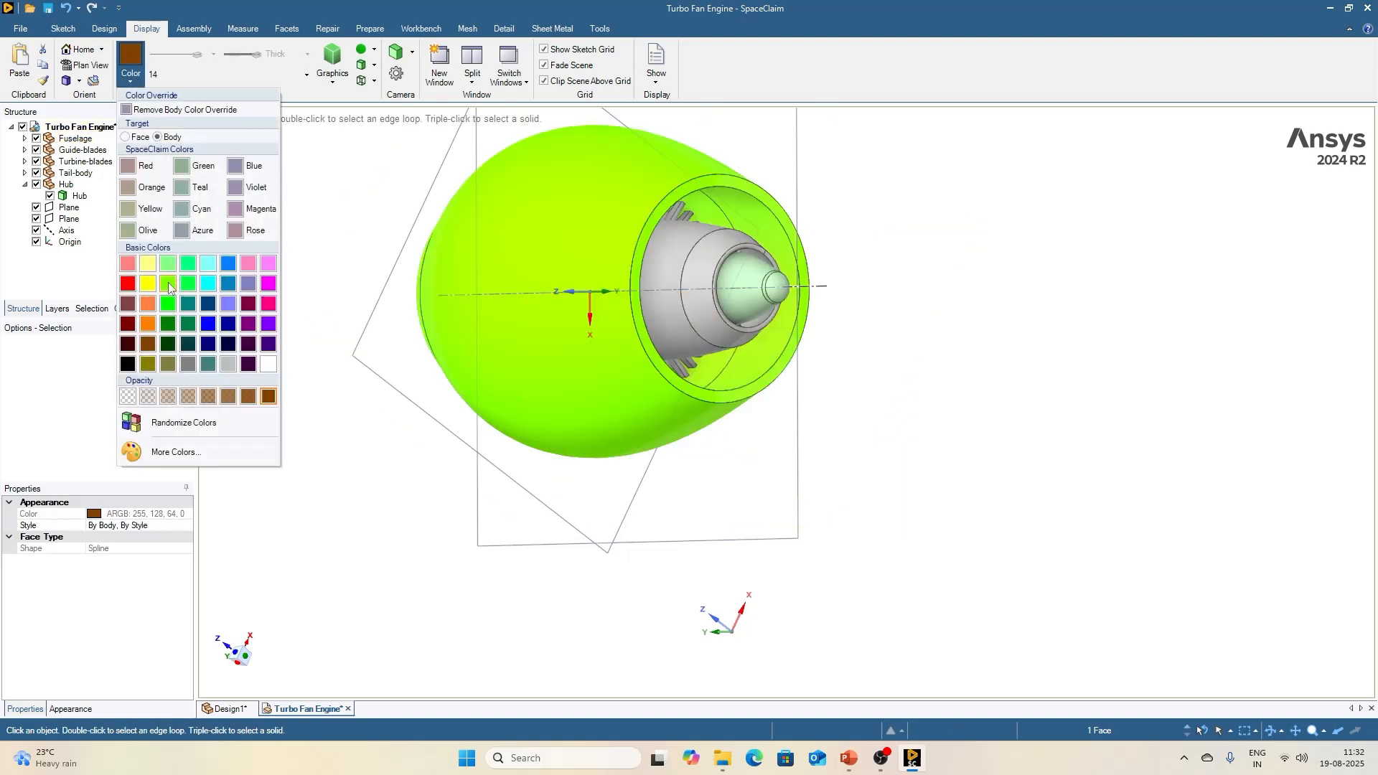
{"action": "left_click", "coordinate": [167, 283]}
{"action": "left_click", "coordinate": [271, 342]}
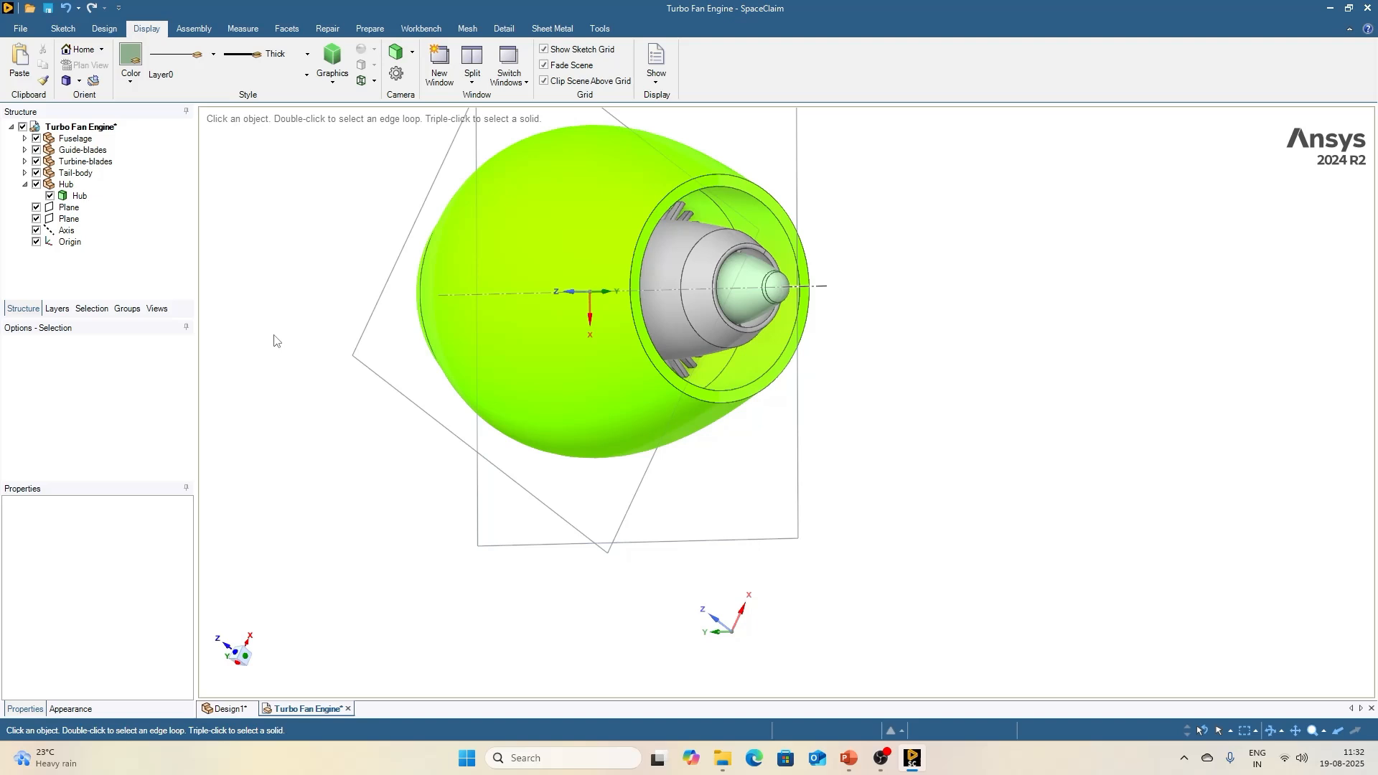
Step: Display the engine model in Wireframe style, then turn the World Origin display off and on again
{"action": "left_click", "coordinate": [333, 83]}
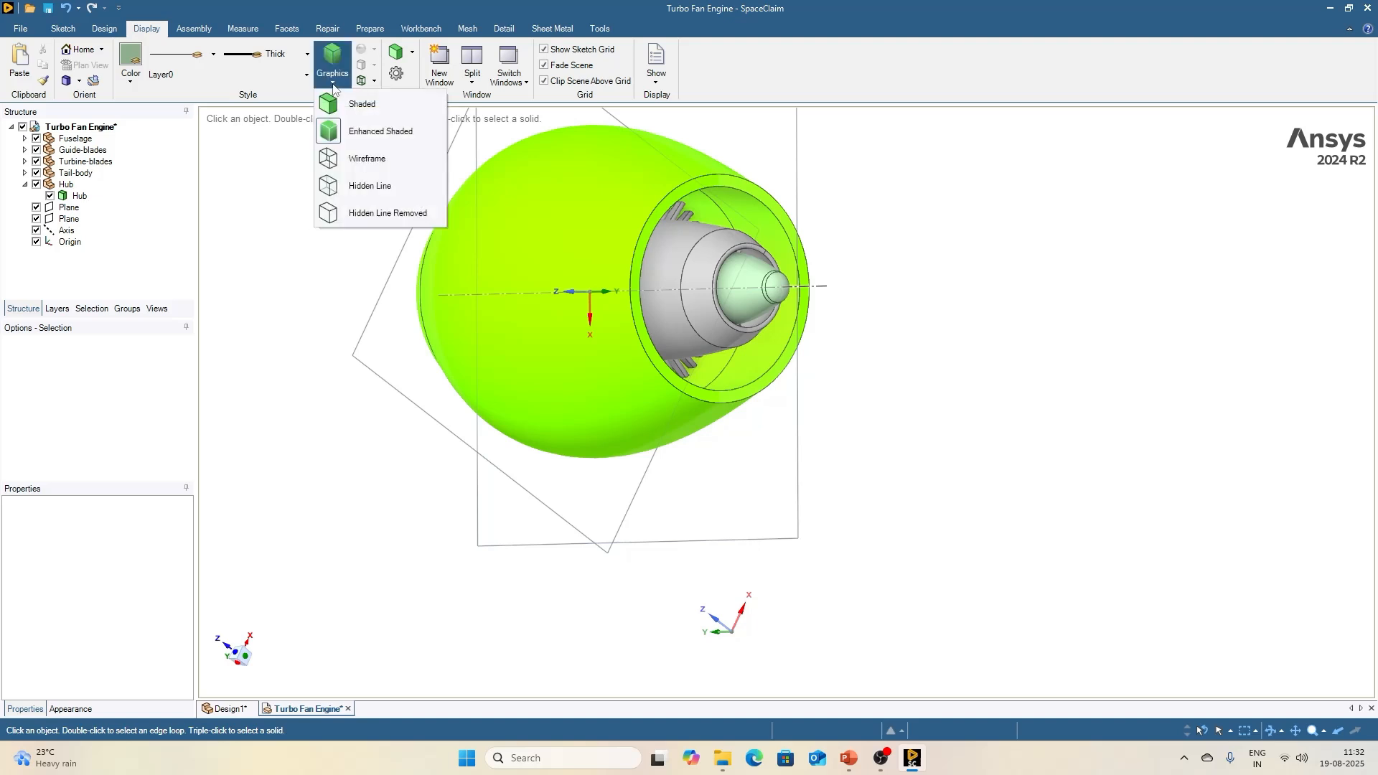
{"action": "left_click", "coordinate": [363, 160]}
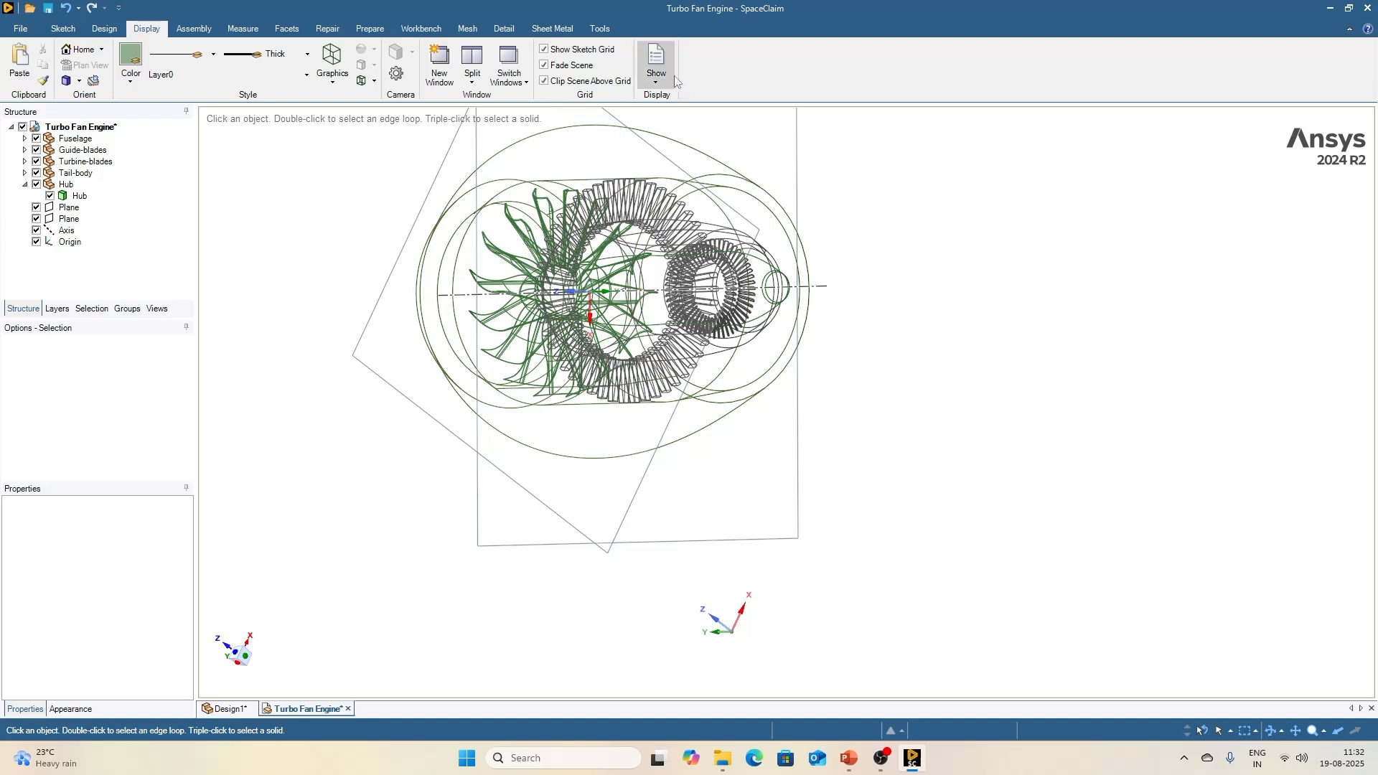
{"action": "left_click", "coordinate": [650, 79]}
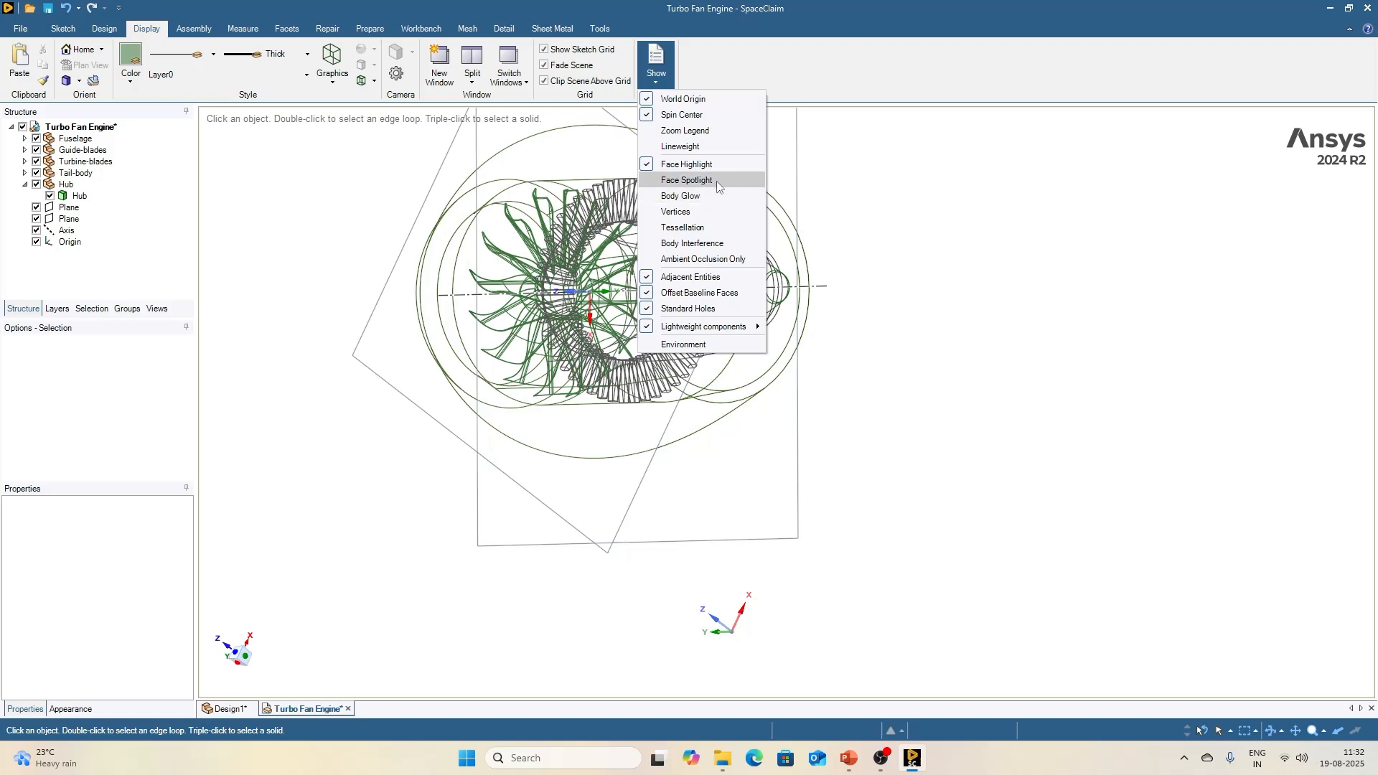
{"action": "left_click", "coordinate": [706, 103]}
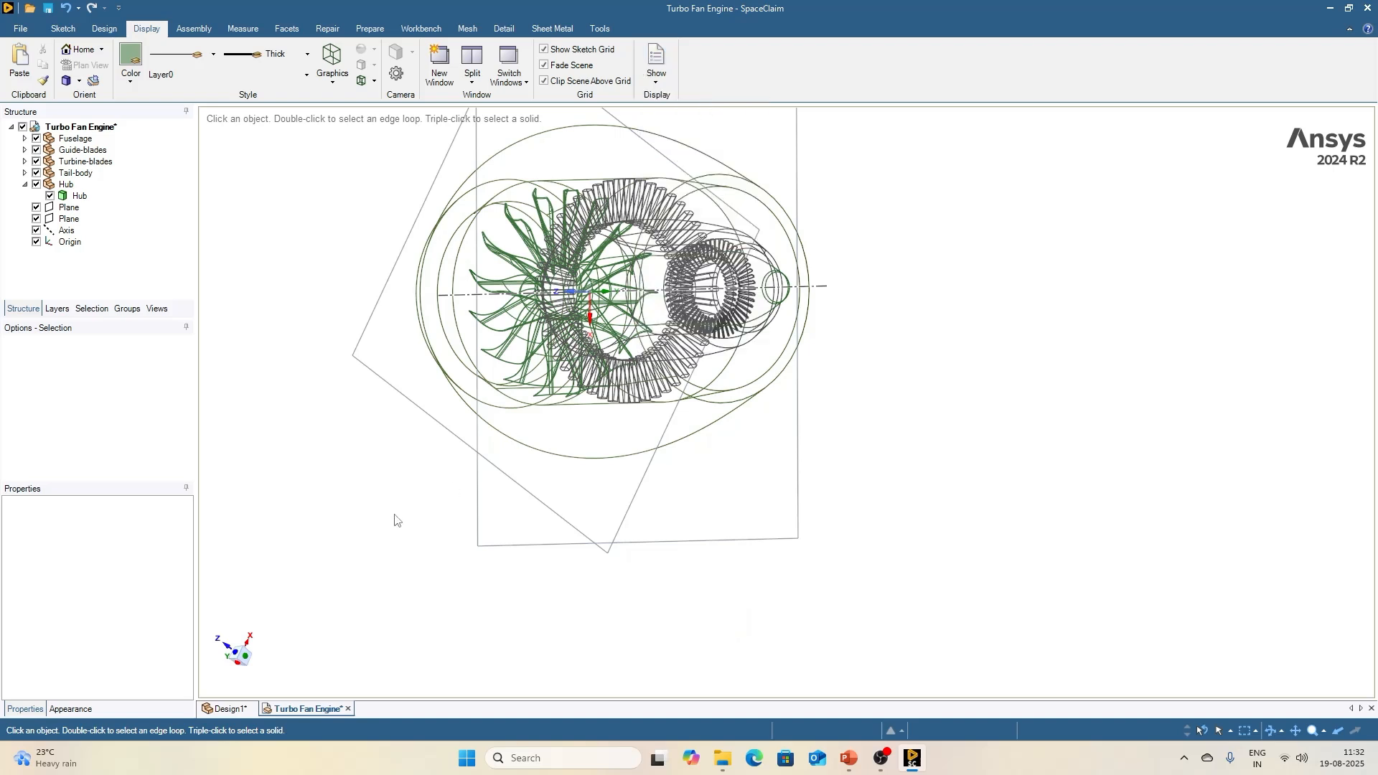
{"action": "left_click", "coordinate": [655, 75]}
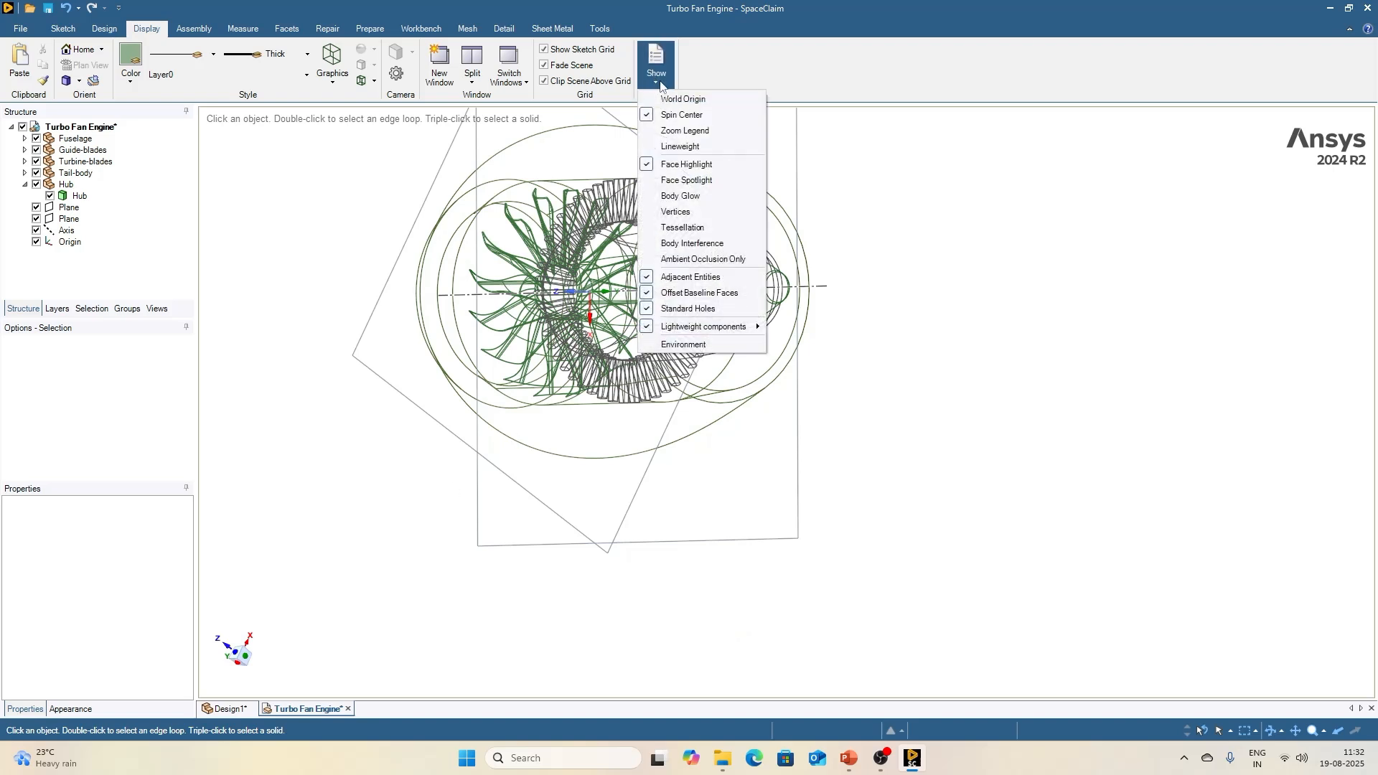
{"action": "left_click", "coordinate": [667, 100]}
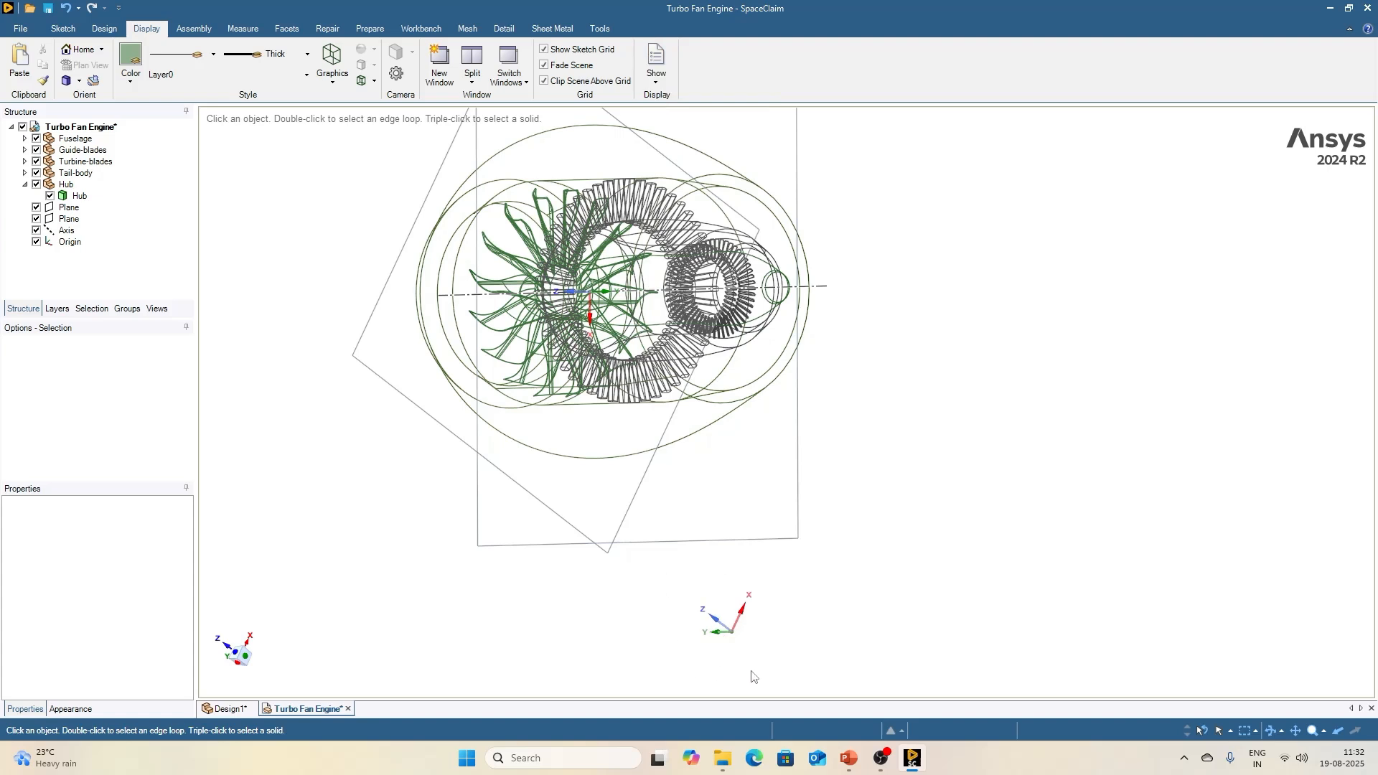
Step: Turn on Body Glow and select the fuselage body to try it, then turn Body Glow off and clear the selection
{"action": "left_click", "coordinate": [659, 80]}
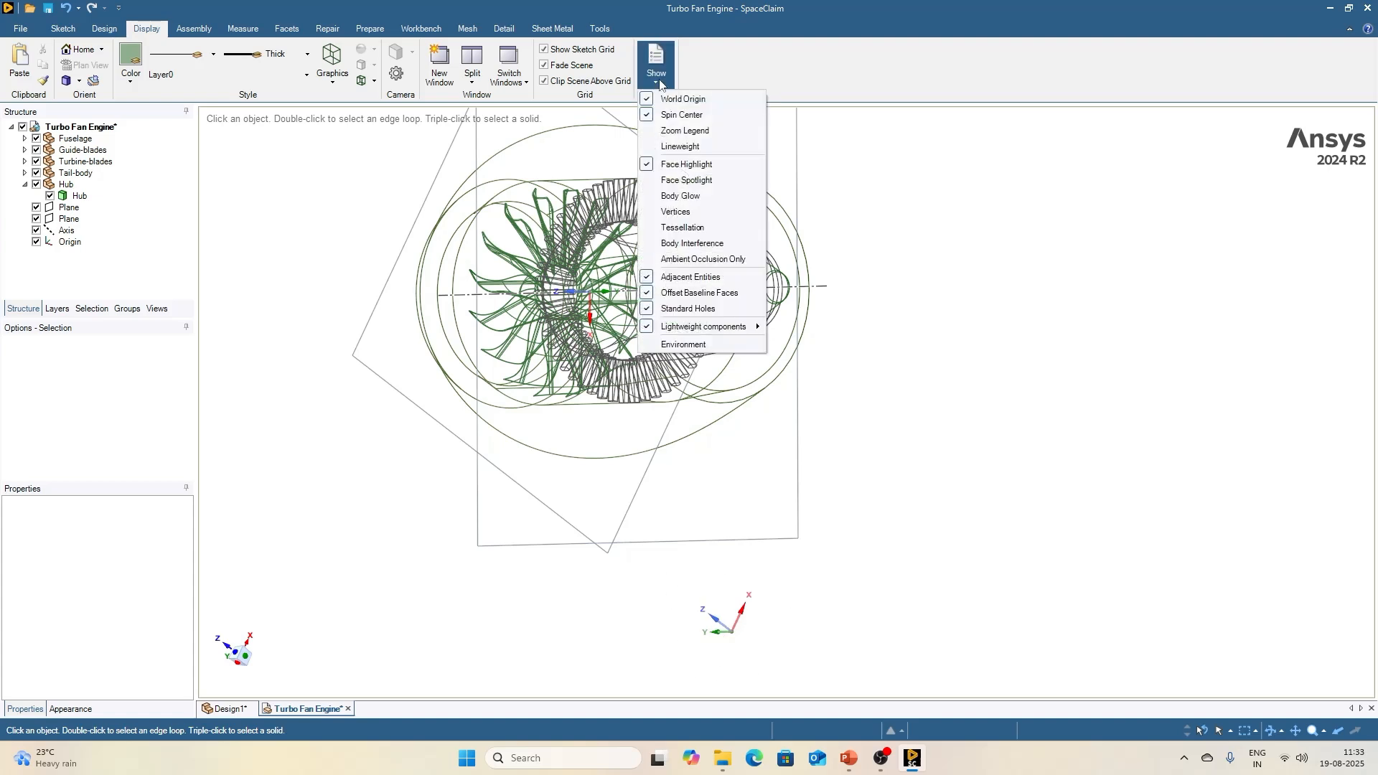
{"action": "left_click", "coordinate": [686, 196]}
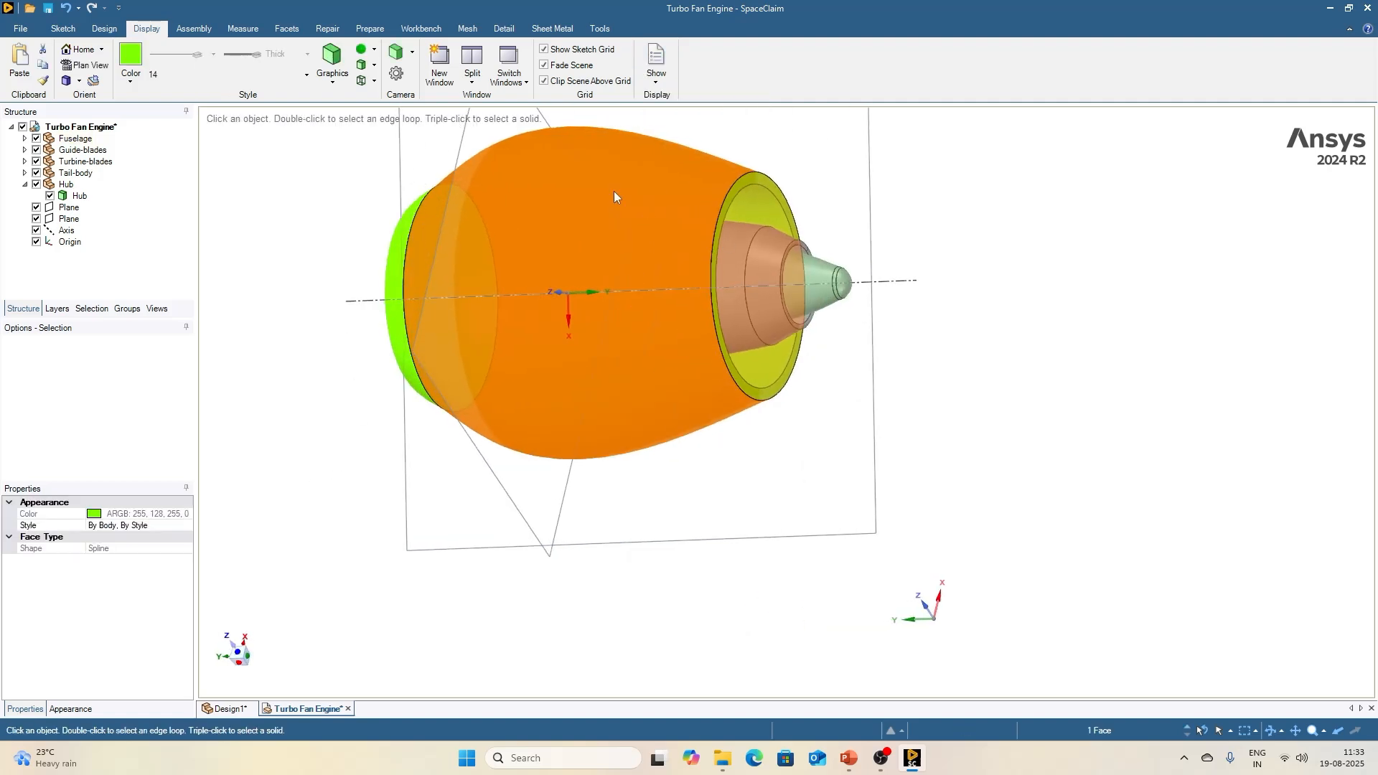
{"action": "triple_click", "coordinate": [612, 191]}
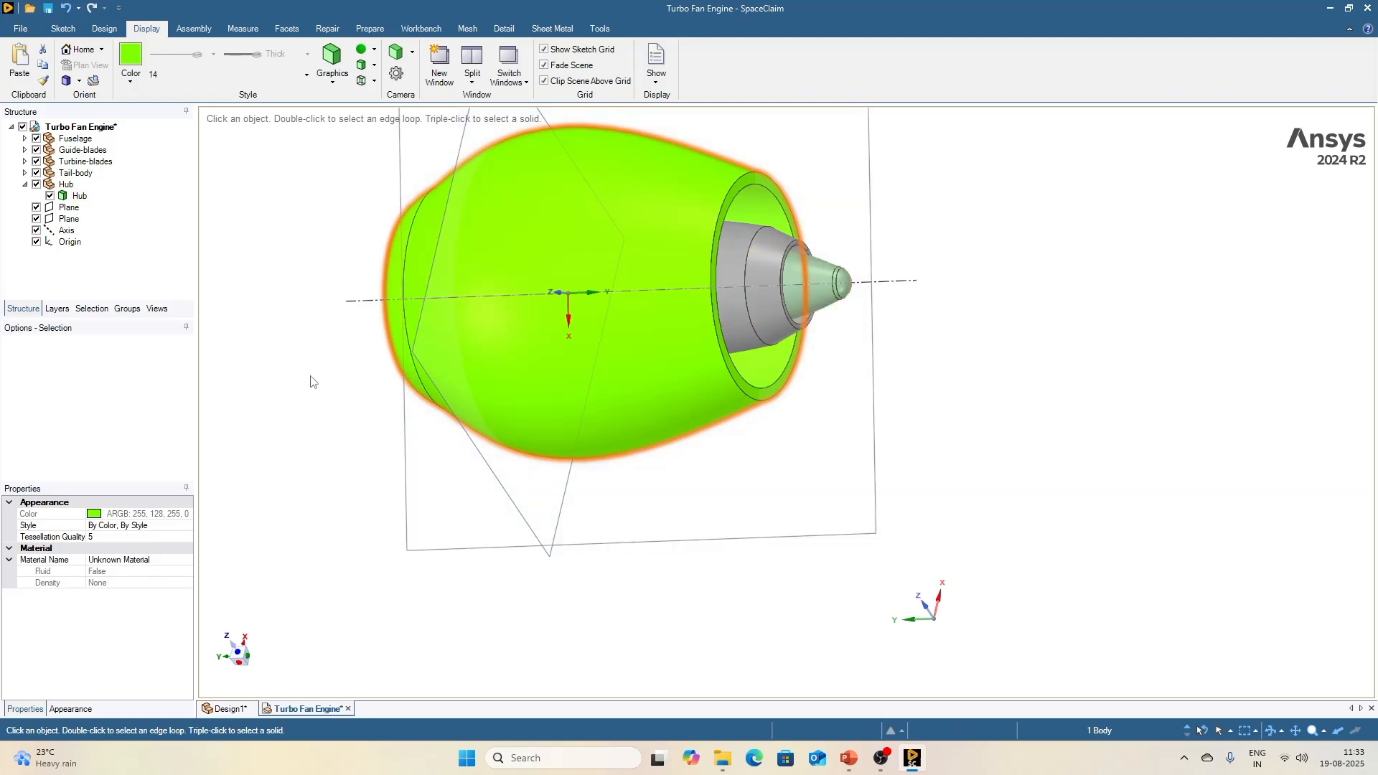
{"action": "left_click", "coordinate": [656, 77]}
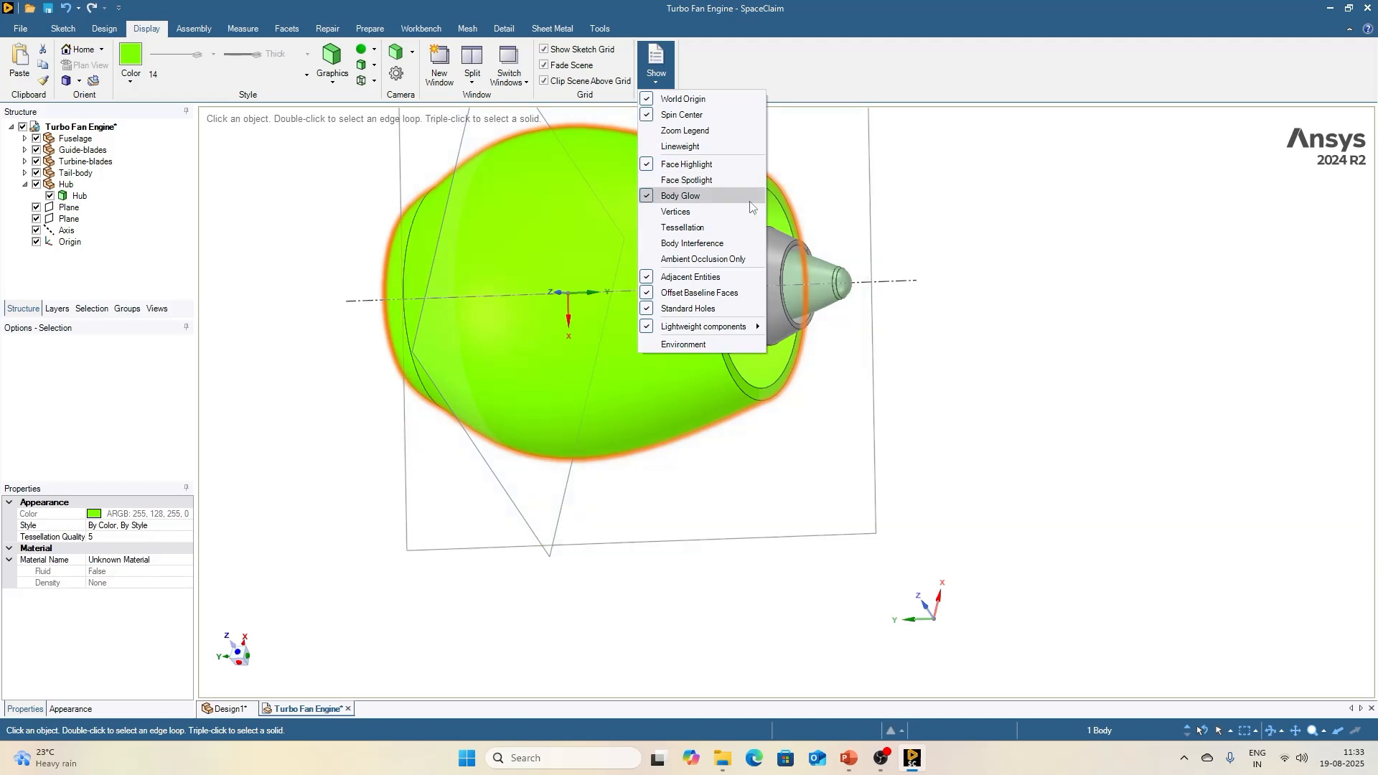
{"action": "left_click", "coordinate": [700, 195]}
{"action": "left_click", "coordinate": [356, 394]}
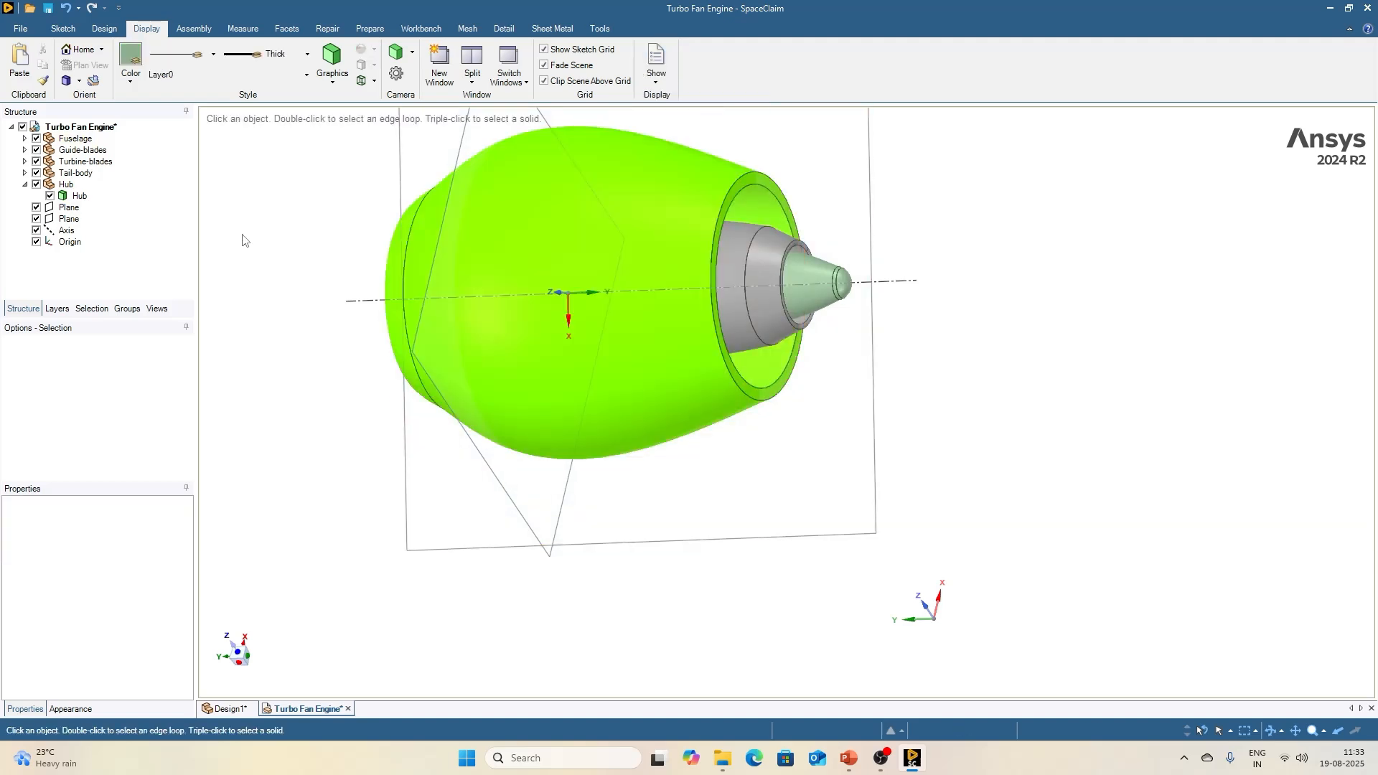
Step: Look over the assembly tools and the online sources offered for standard parts
{"action": "left_click", "coordinate": [188, 29]}
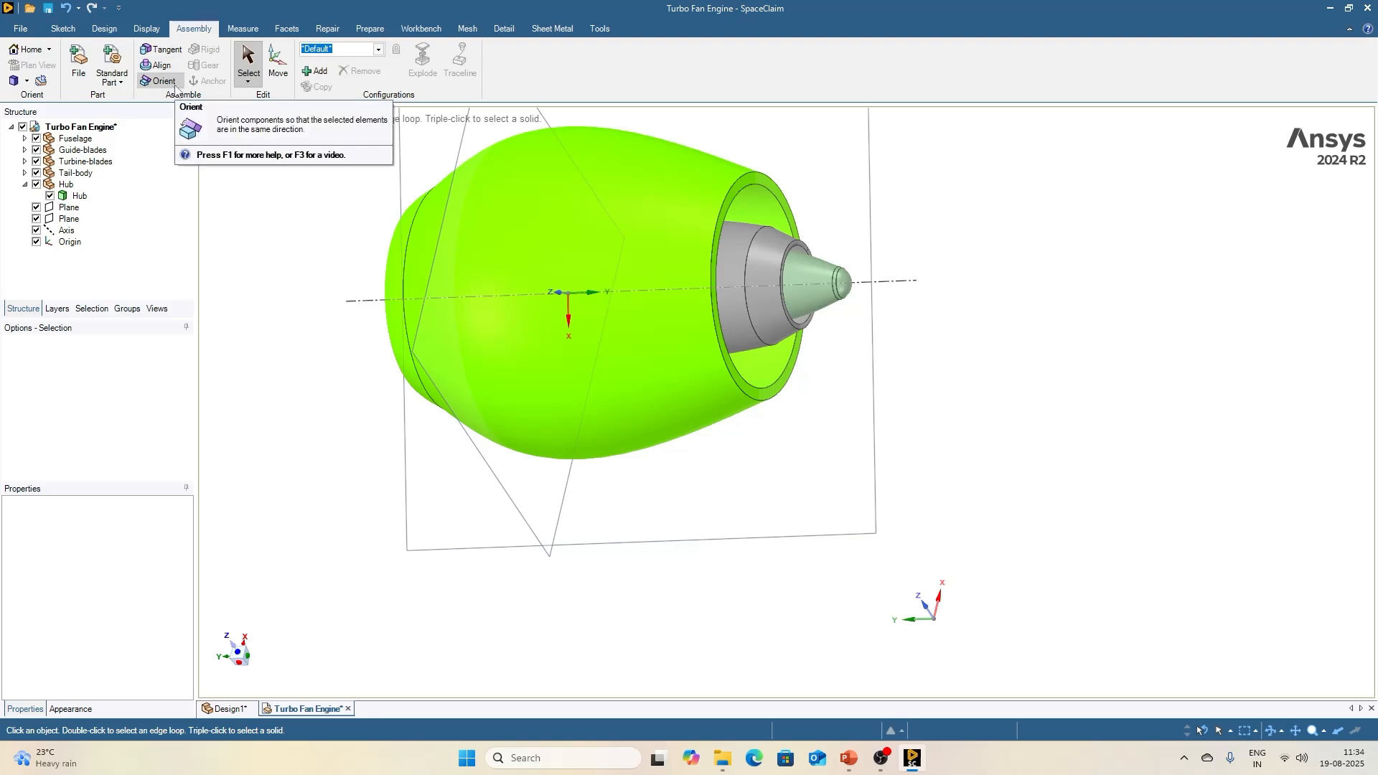
{"action": "left_click", "coordinate": [112, 75]}
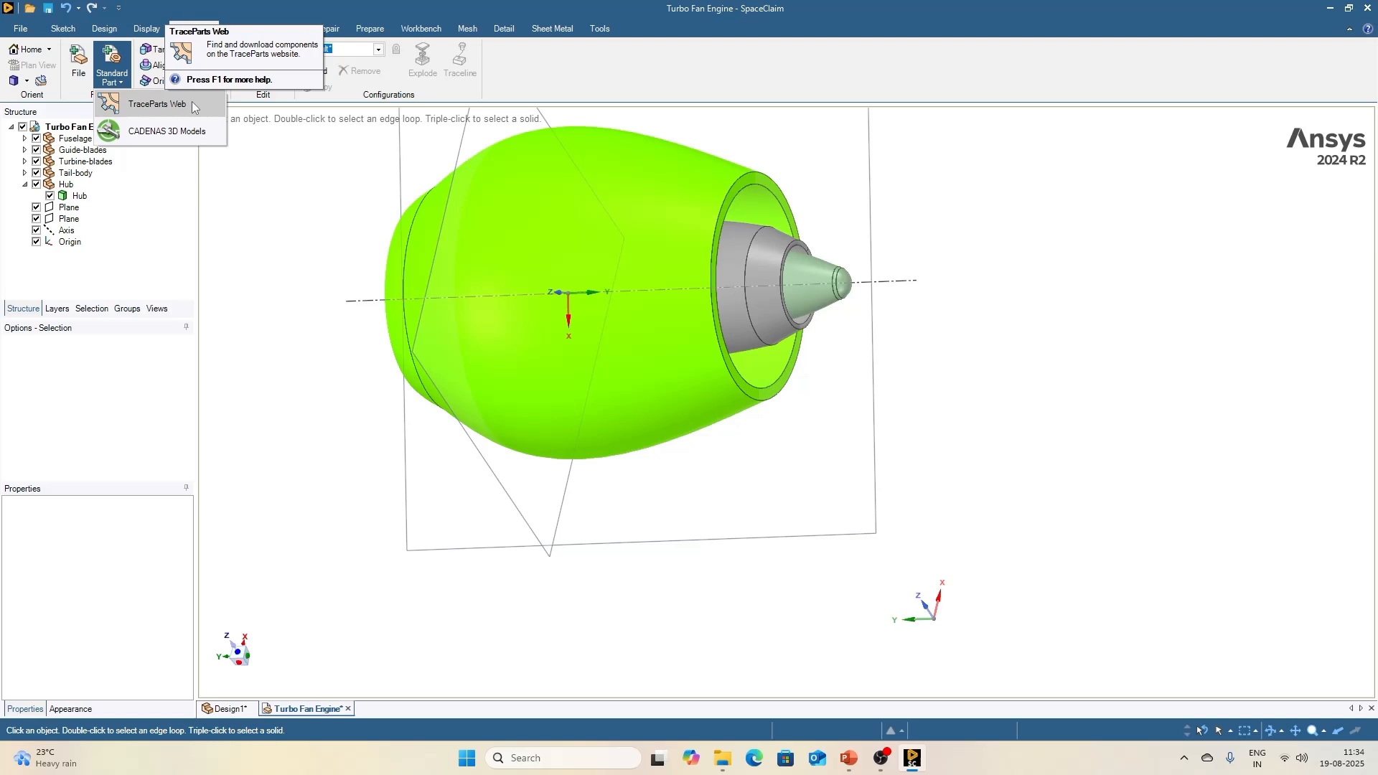
Step: Measure the outer circular edge of the fuselage's rear opening
{"action": "left_click", "coordinate": [242, 29]}
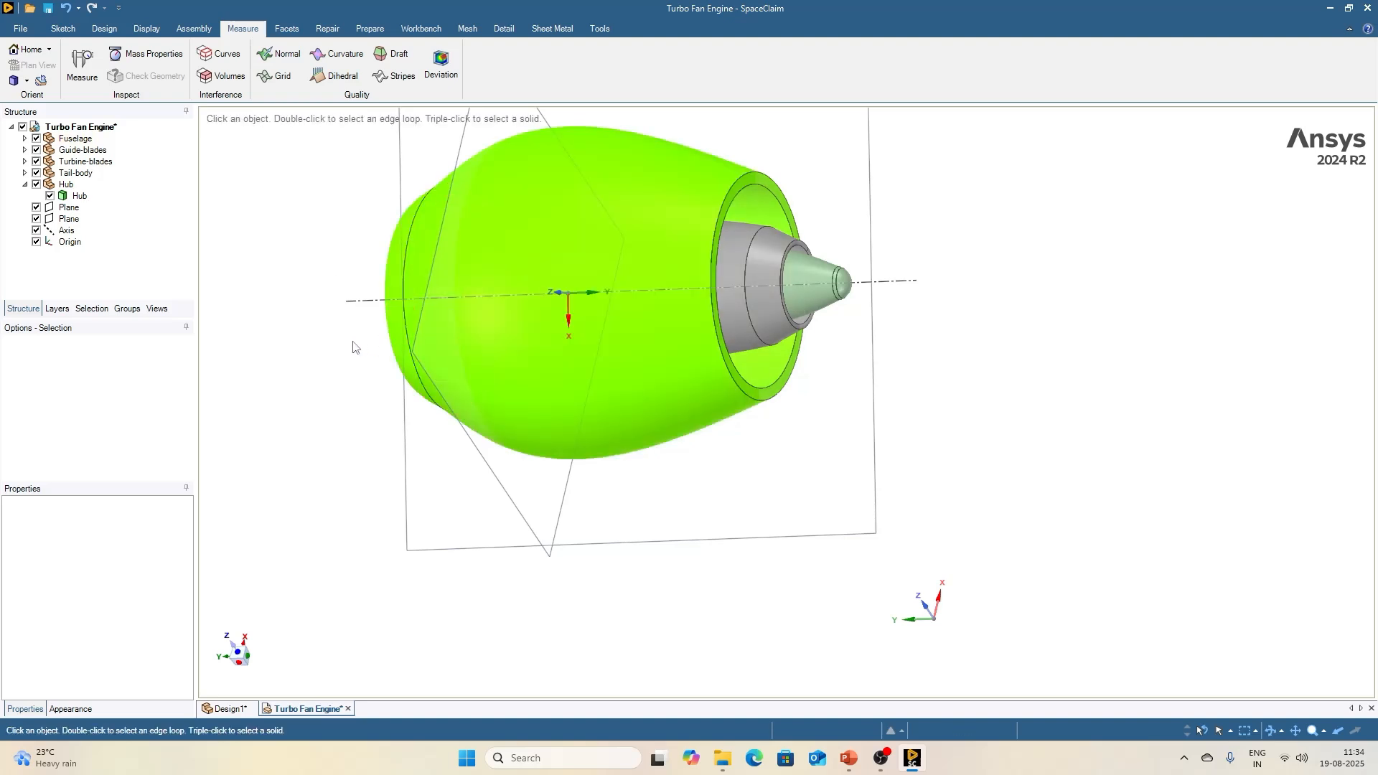
{"action": "left_click", "coordinate": [743, 175]}
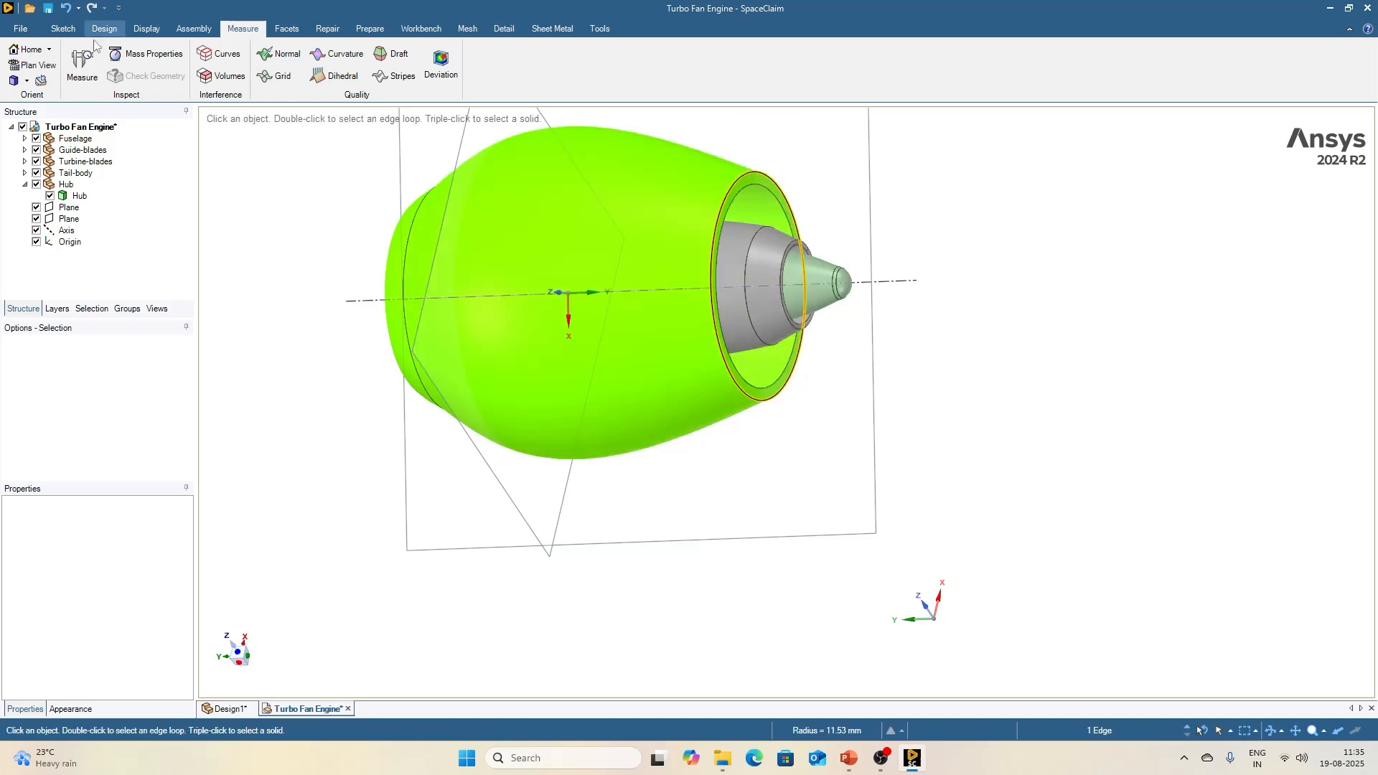
{"action": "left_click", "coordinate": [82, 65]}
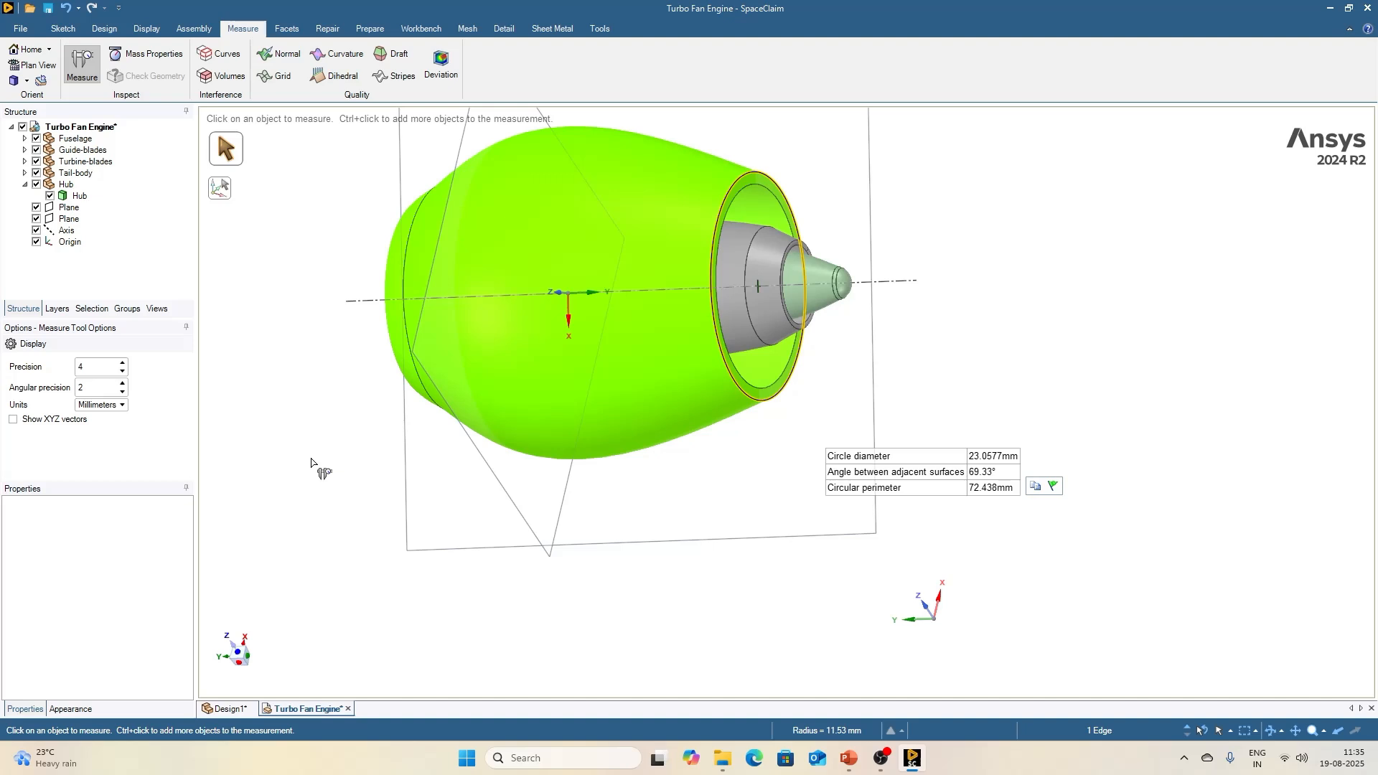
Step: Measure the distance between the fuselage's rear ring face and the parallel plane crossing the front half of the engine
{"action": "scroll", "coordinate": [817, 201], "scroll_direction": "up", "scroll_amount": 3}
{"action": "scroll", "coordinate": [850, 218], "scroll_direction": "down", "scroll_amount": 4}
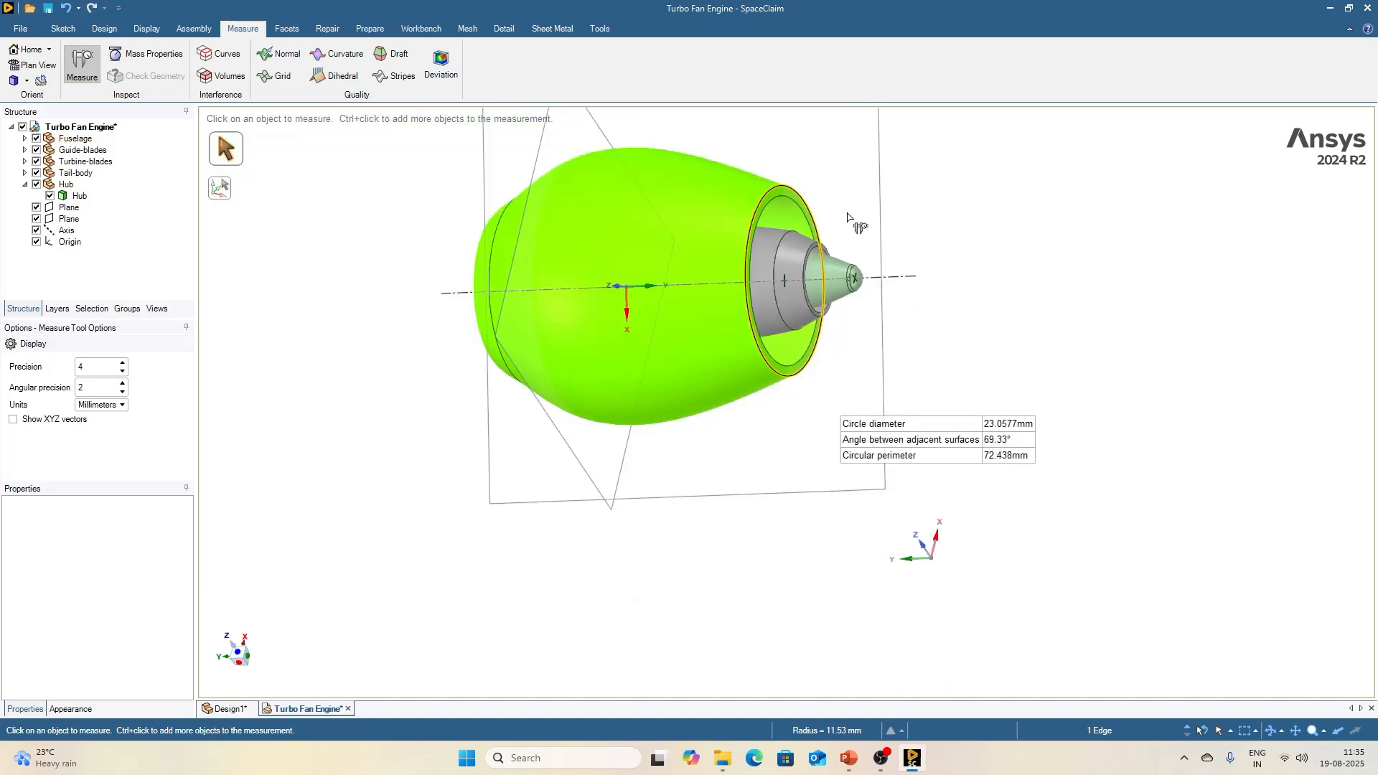
{"action": "scroll", "coordinate": [431, 362], "scroll_direction": "down", "scroll_amount": 1}
{"action": "middle_click_drag", "start_coordinate": [423, 364], "coordinate": [729, 197]}
{"action": "scroll", "coordinate": [740, 222], "scroll_direction": "up", "scroll_amount": 3}
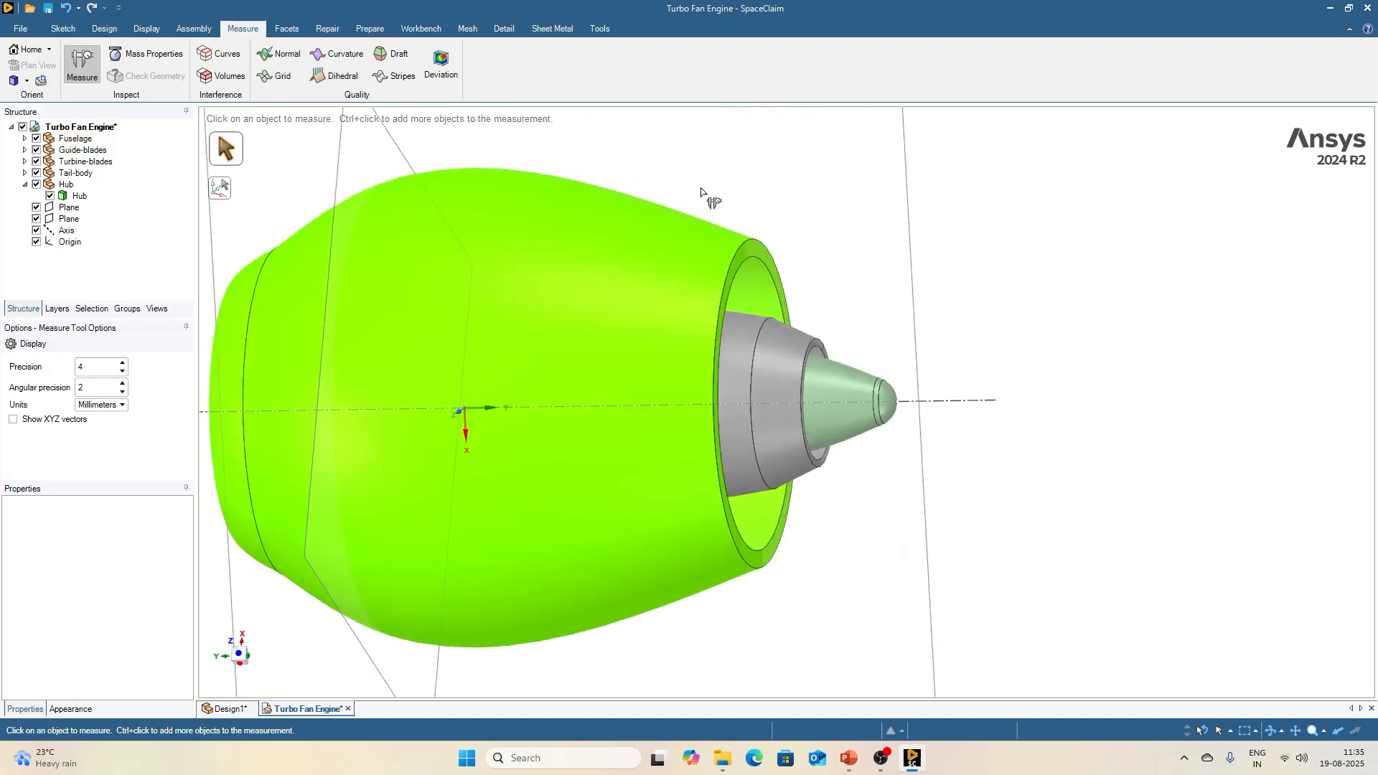
{"action": "left_click", "coordinate": [754, 250]}
{"action": "scroll", "coordinate": [840, 246], "scroll_direction": "down", "scroll_amount": 3}
{"action": "left_click", "coordinate": [608, 190], "text": "ctrl"}
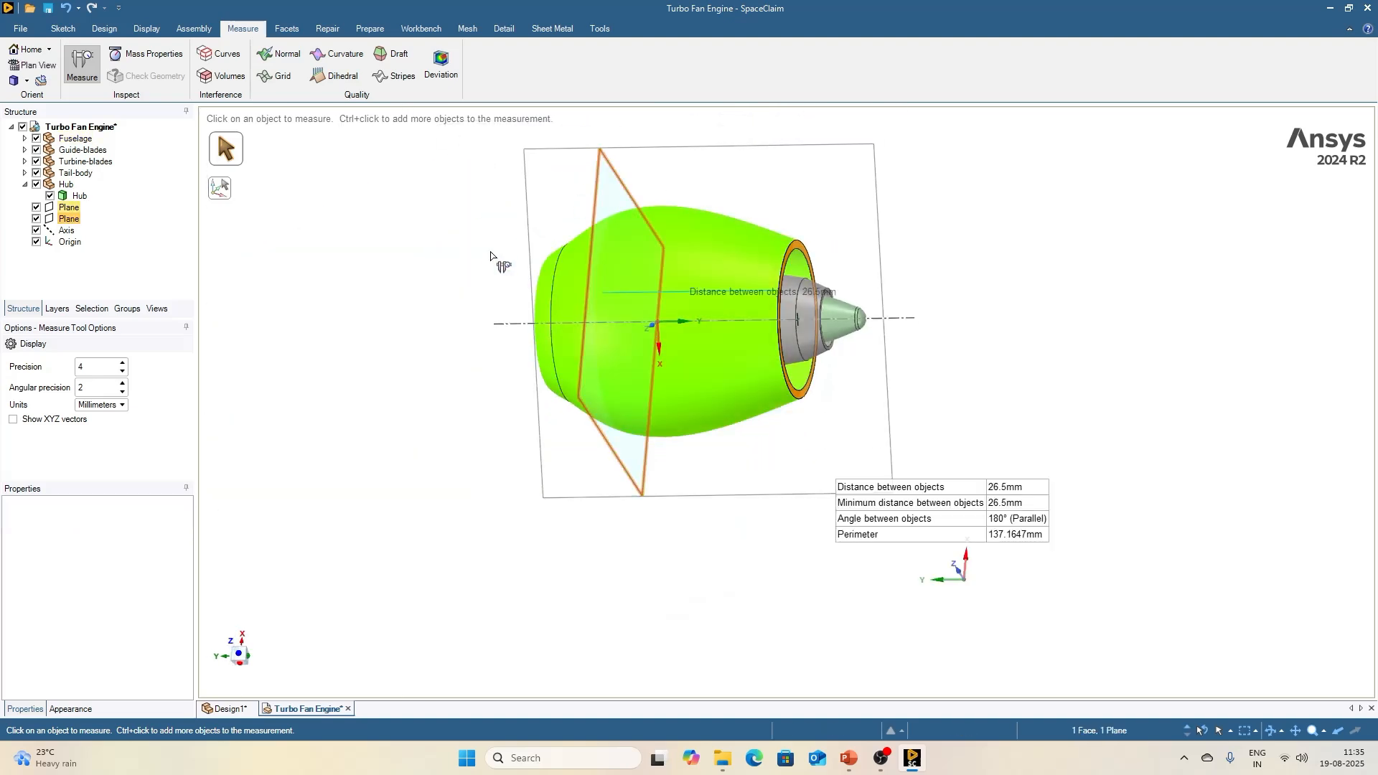
{"action": "middle_click_drag", "start_coordinate": [393, 389], "coordinate": [424, 391]}
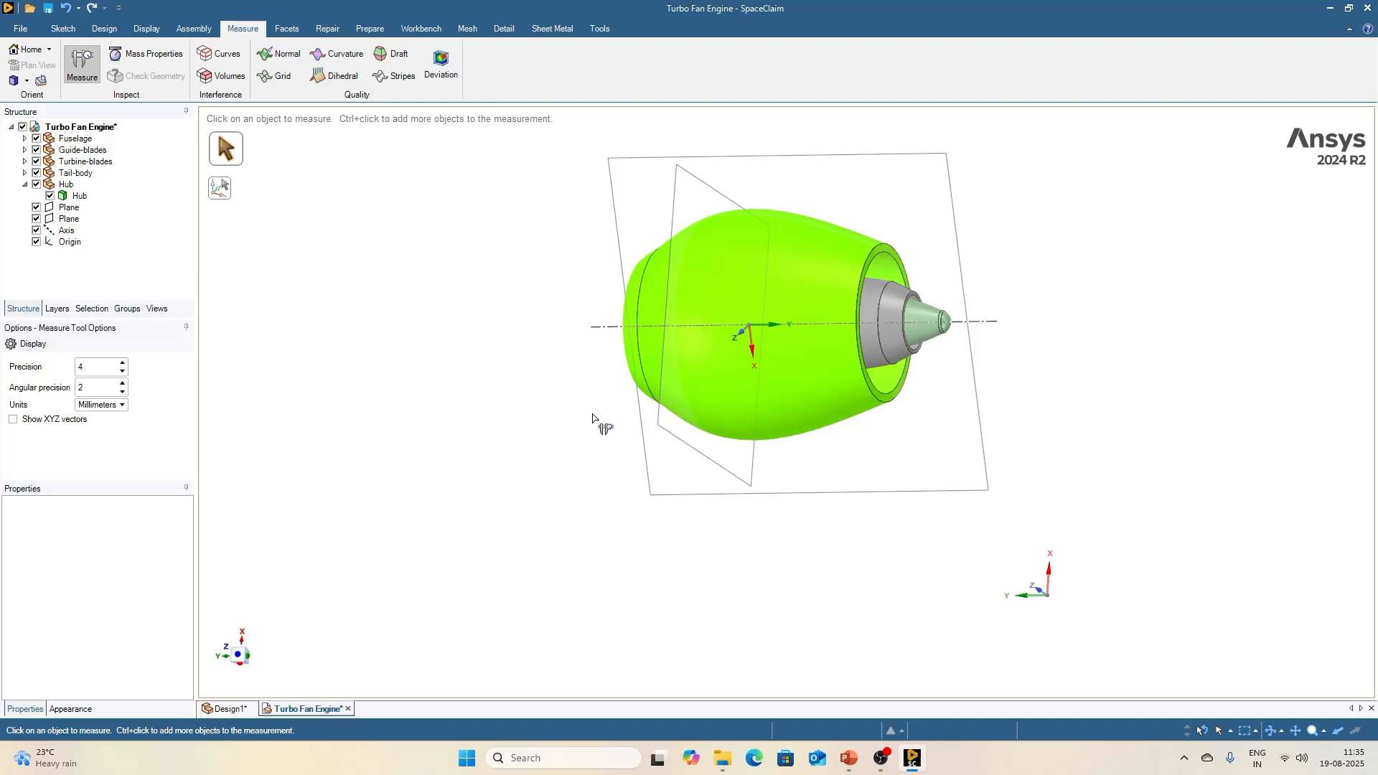
Step: Inspect the mass properties of the fuselage body and the hub body
{"action": "left_click", "coordinate": [149, 54]}
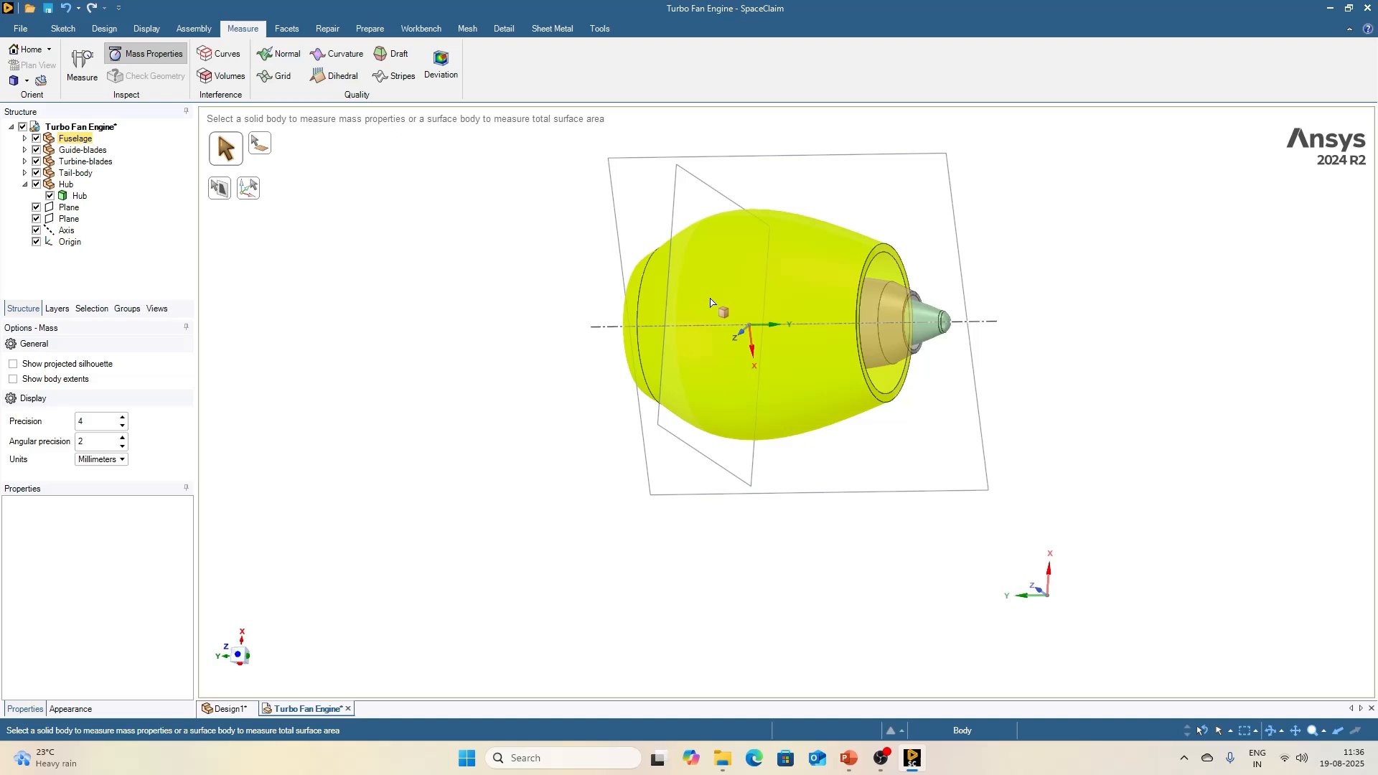
{"action": "left_click", "coordinate": [710, 302]}
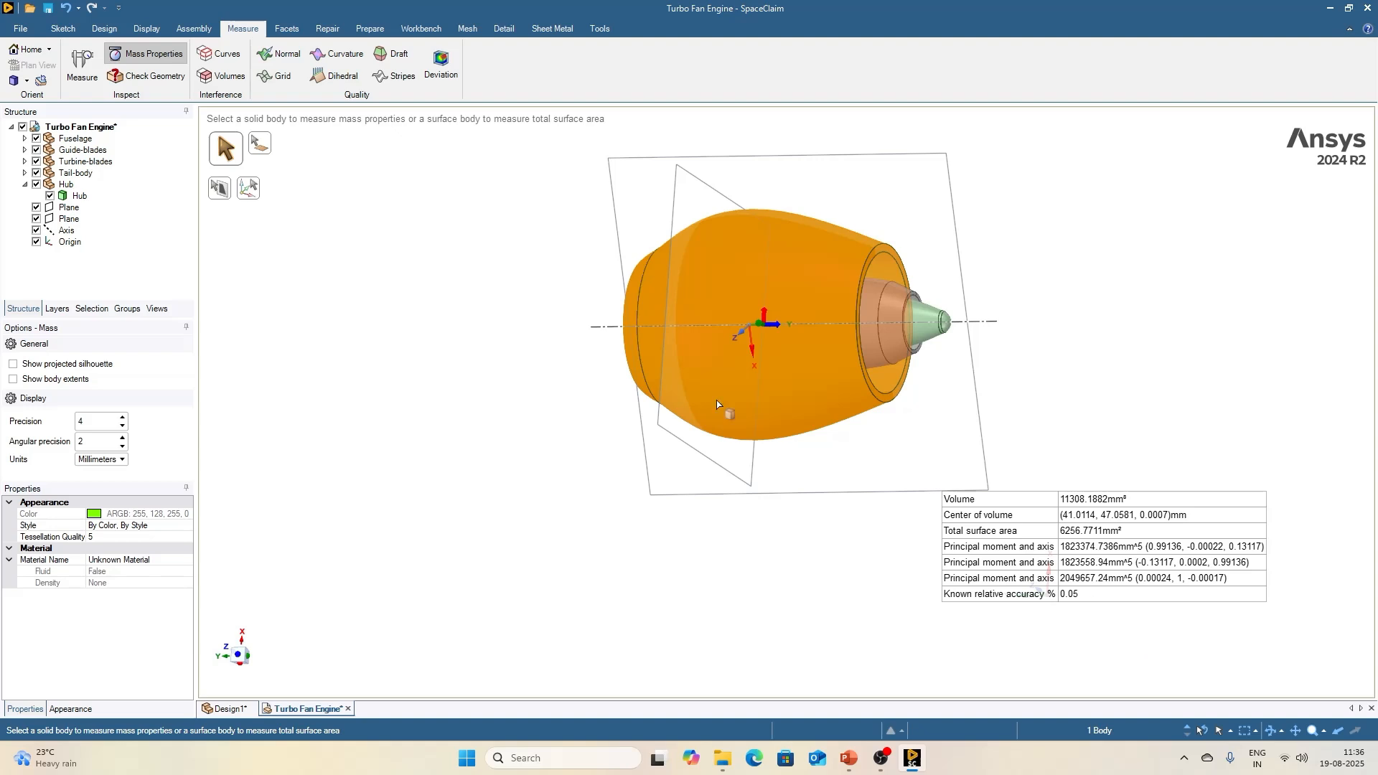
{"action": "left_click", "coordinate": [72, 207]}
{"action": "left_click", "coordinate": [80, 196]}
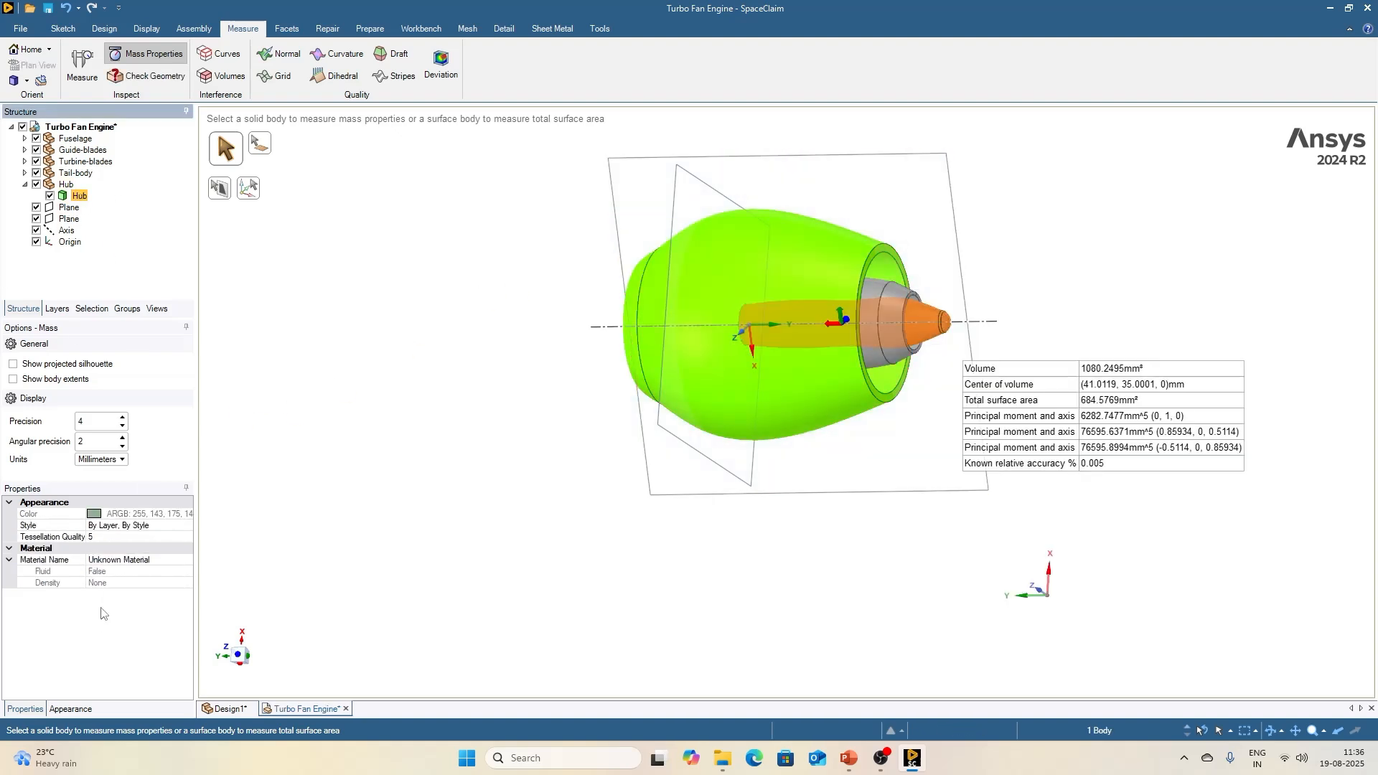
Step: Assign the library material AISI 1020 Steel, cold rolled to the hub body
{"action": "left_click", "coordinate": [122, 563]}
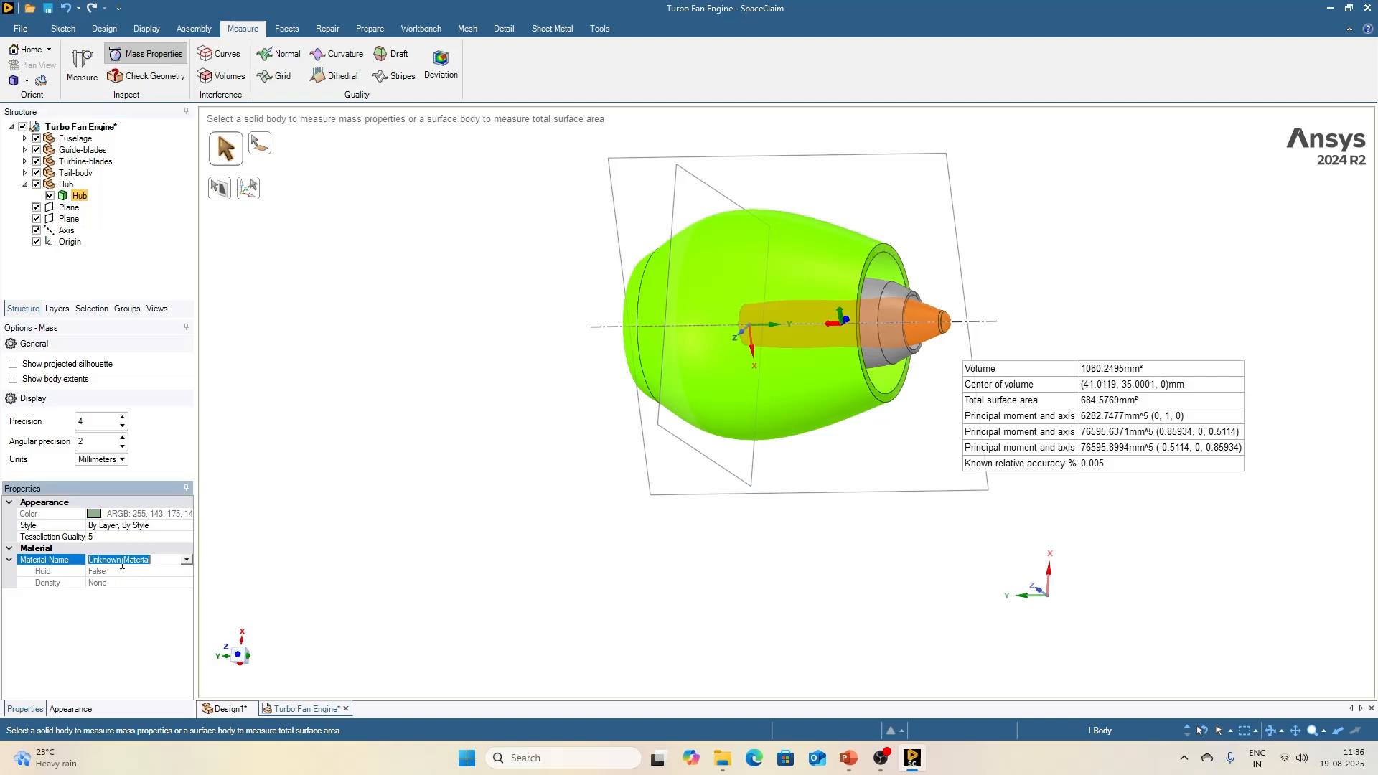
{"action": "left_click", "coordinate": [186, 560]}
{"action": "left_click", "coordinate": [29, 348]}
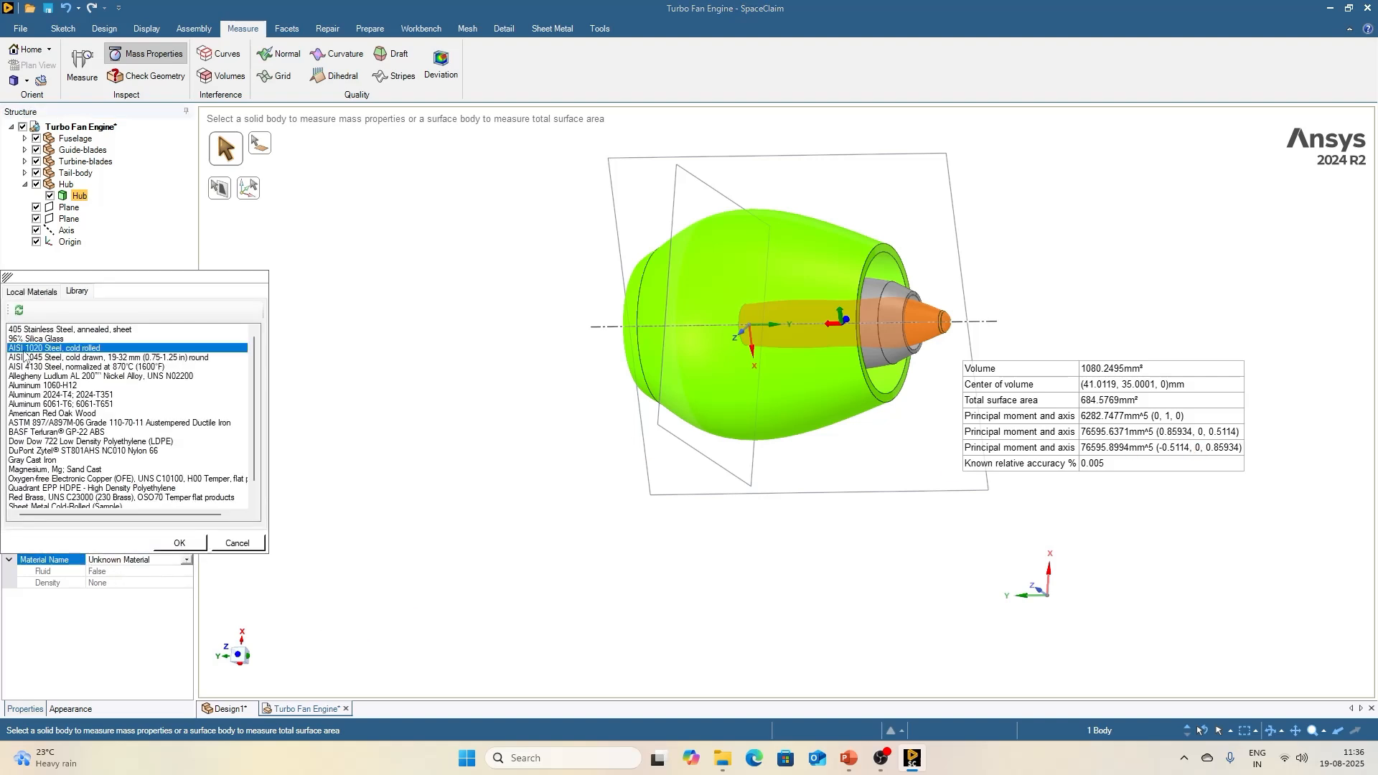
{"action": "left_click", "coordinate": [179, 543]}
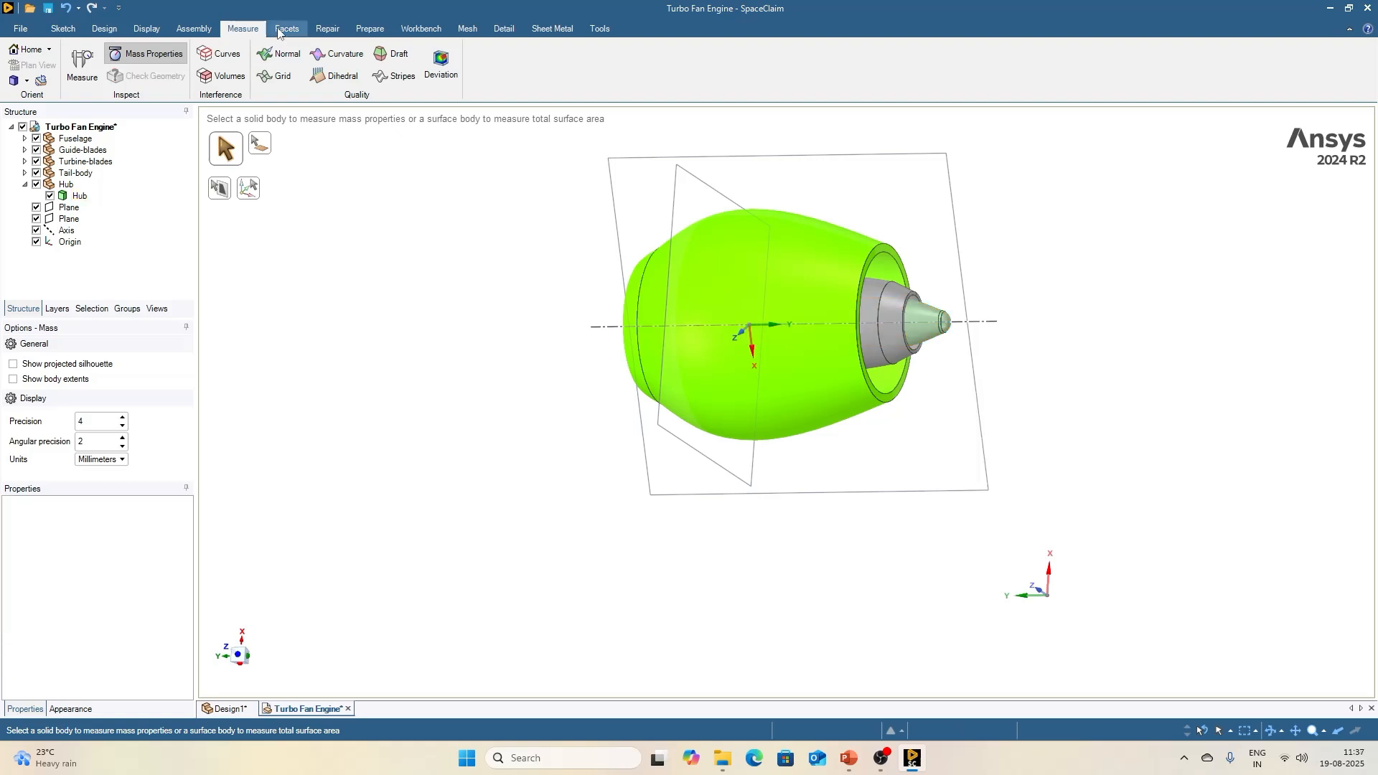
Step: Look over the facet, repair, prepare and Workbench tools, including the Ansys transfer options
{"action": "left_click", "coordinate": [286, 29]}
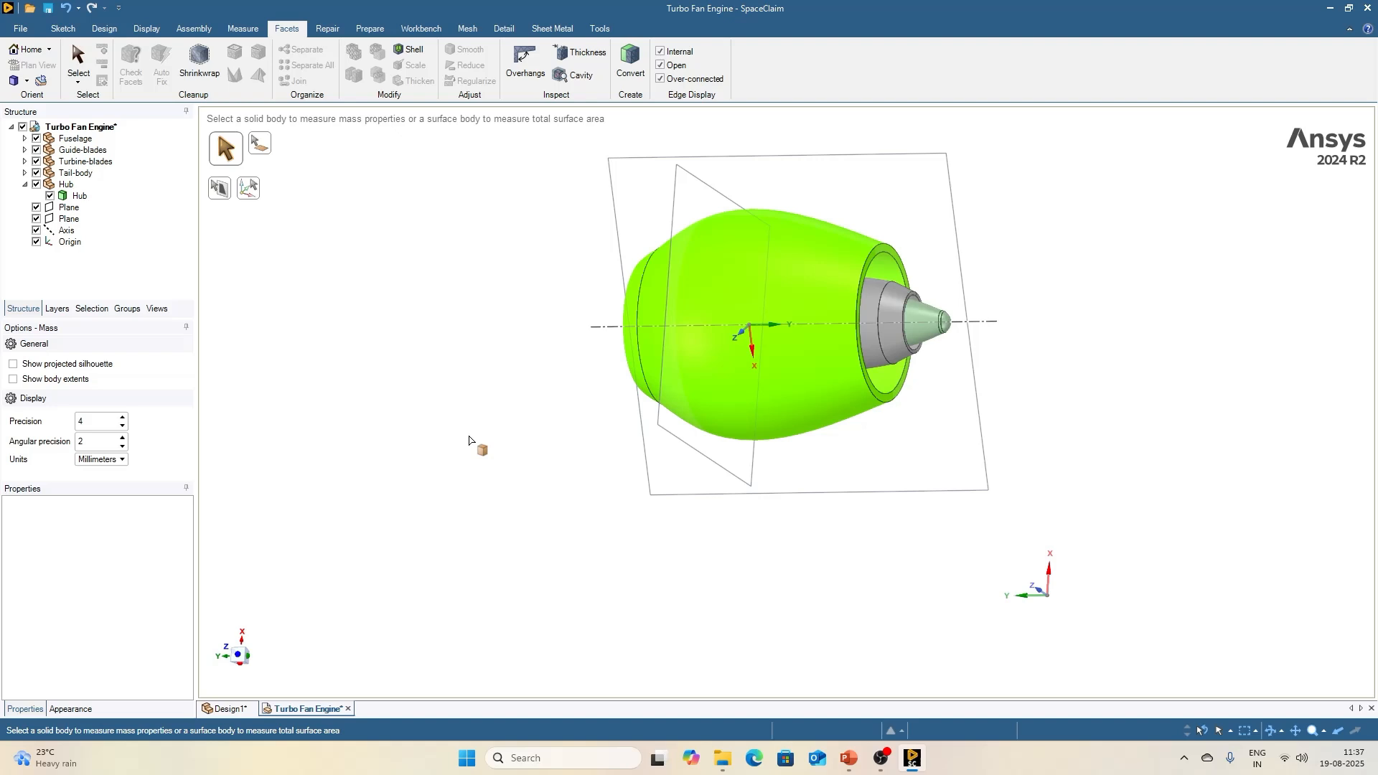
{"action": "left_click", "coordinate": [328, 29]}
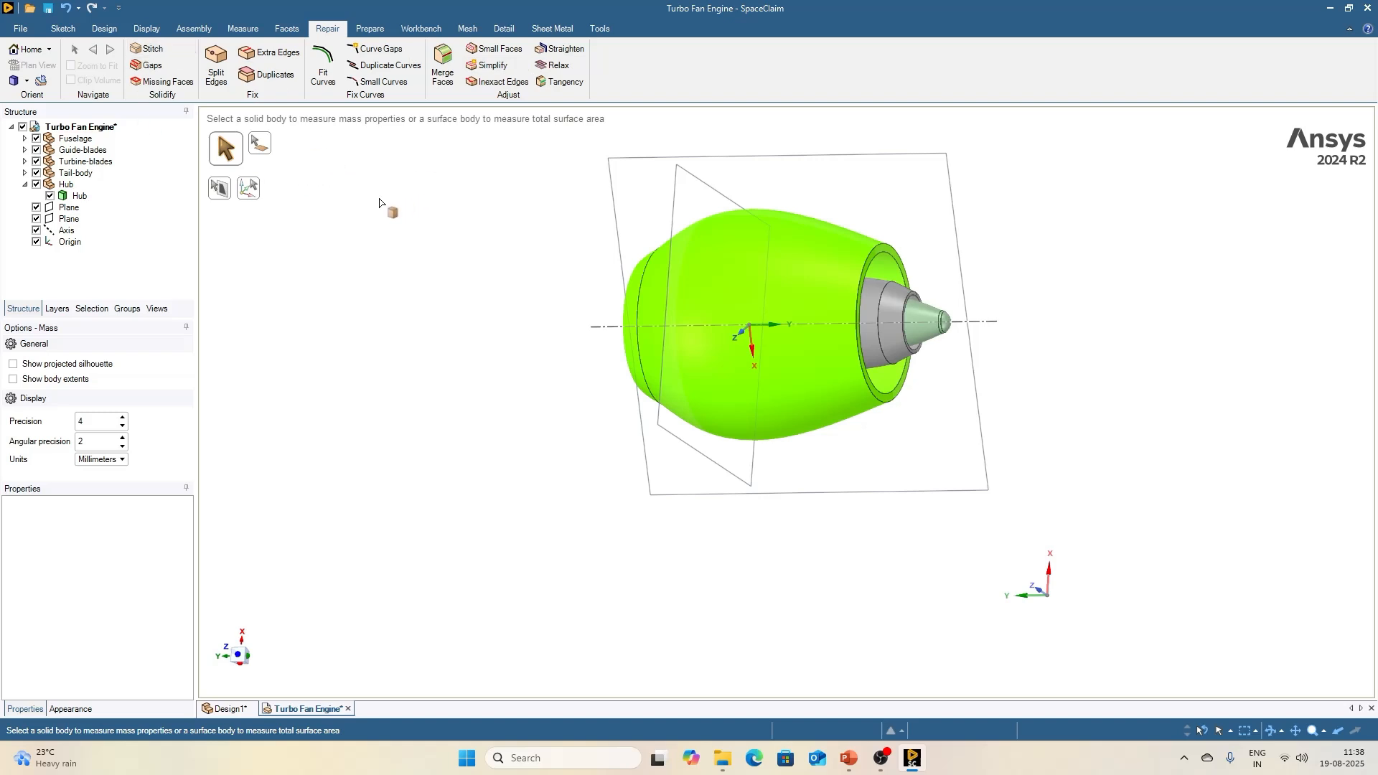
{"action": "left_click", "coordinate": [371, 30]}
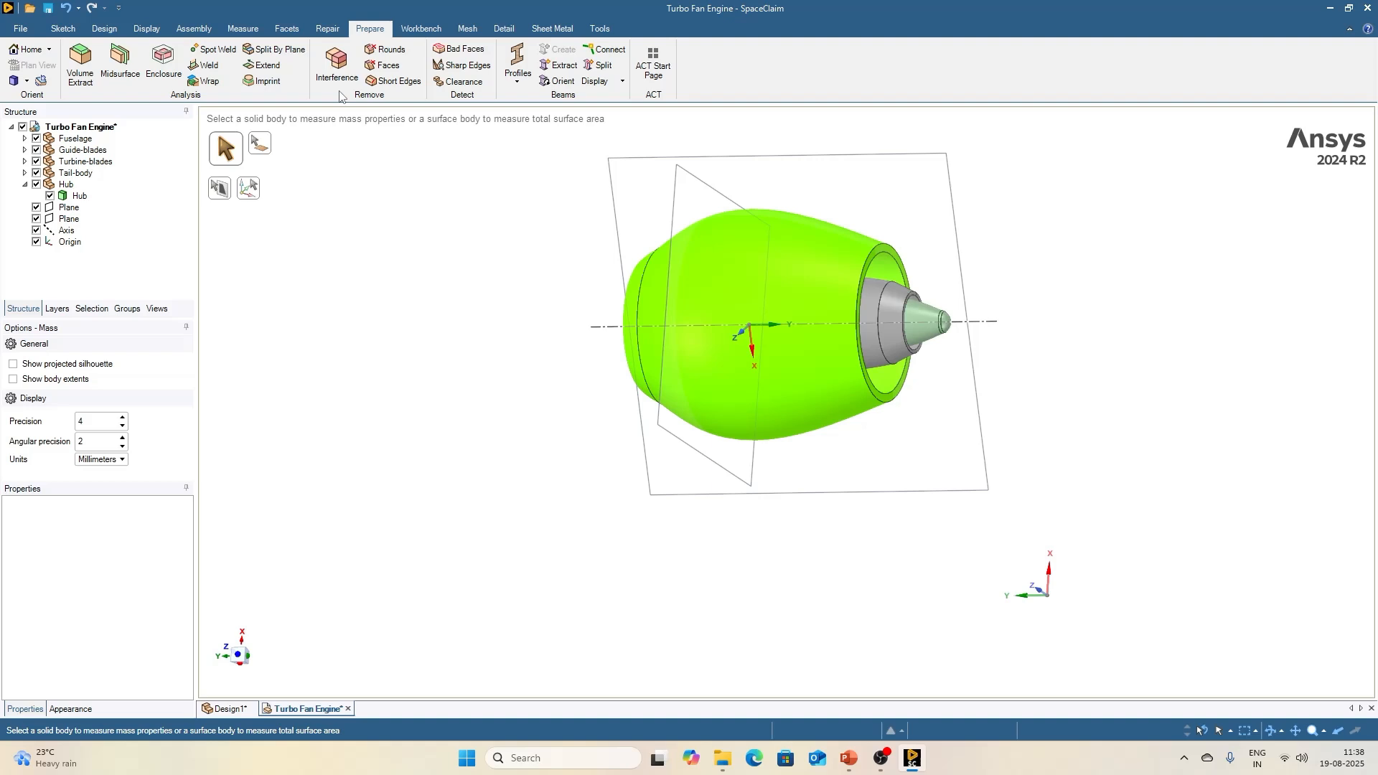
{"action": "scroll", "coordinate": [339, 96], "scroll_direction": "down", "scroll_amount": 1}
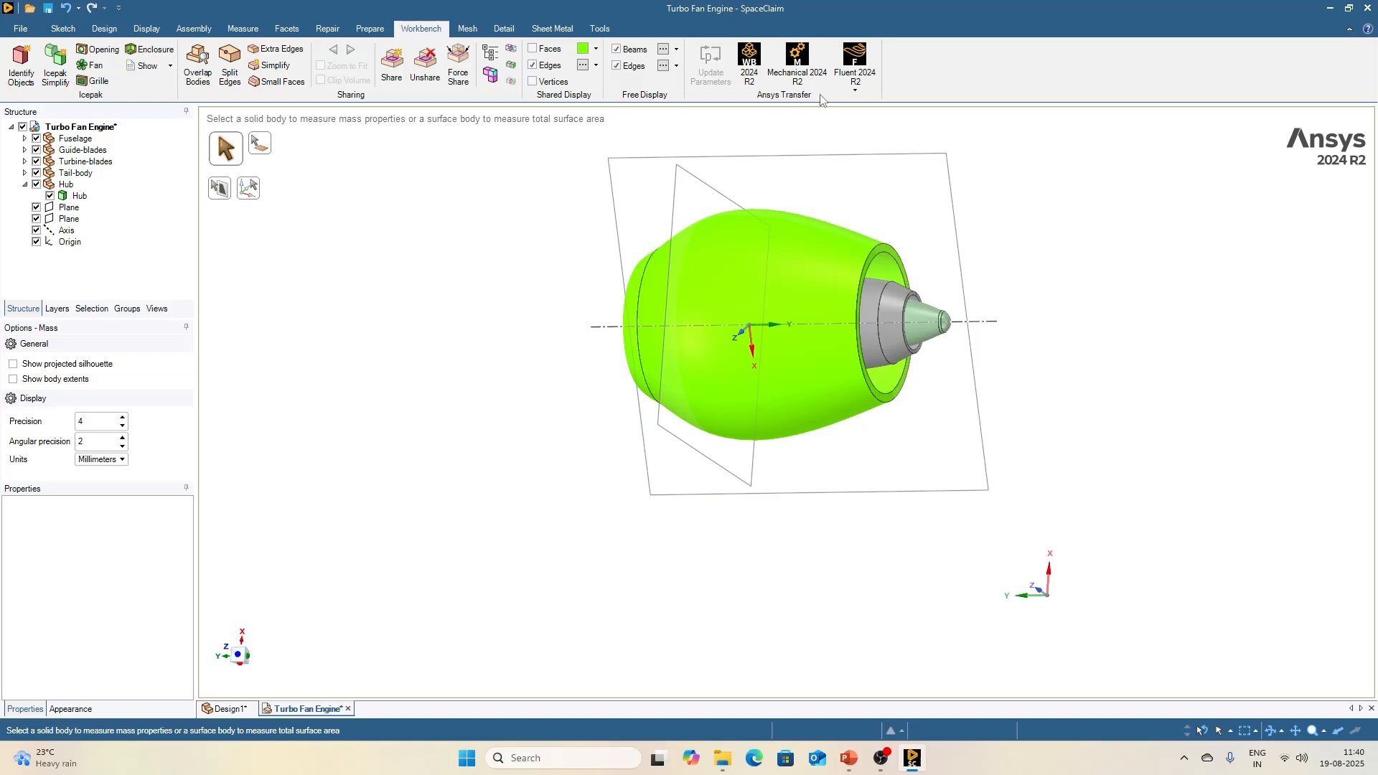
Step: Start the Dimension annotation tool and create its annotation plane on the fuselage's rear ring face
{"action": "left_click", "coordinate": [504, 28]}
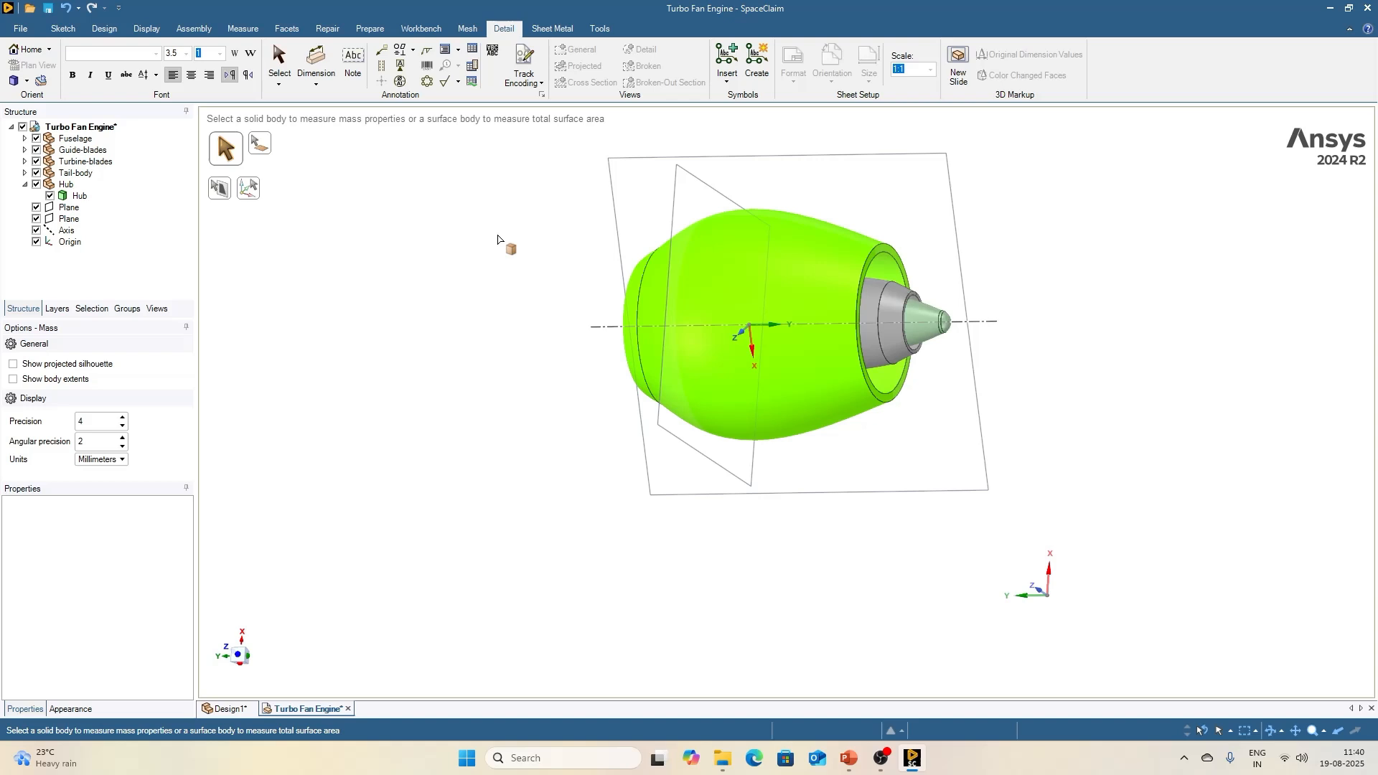
{"action": "left_click", "coordinate": [318, 60]}
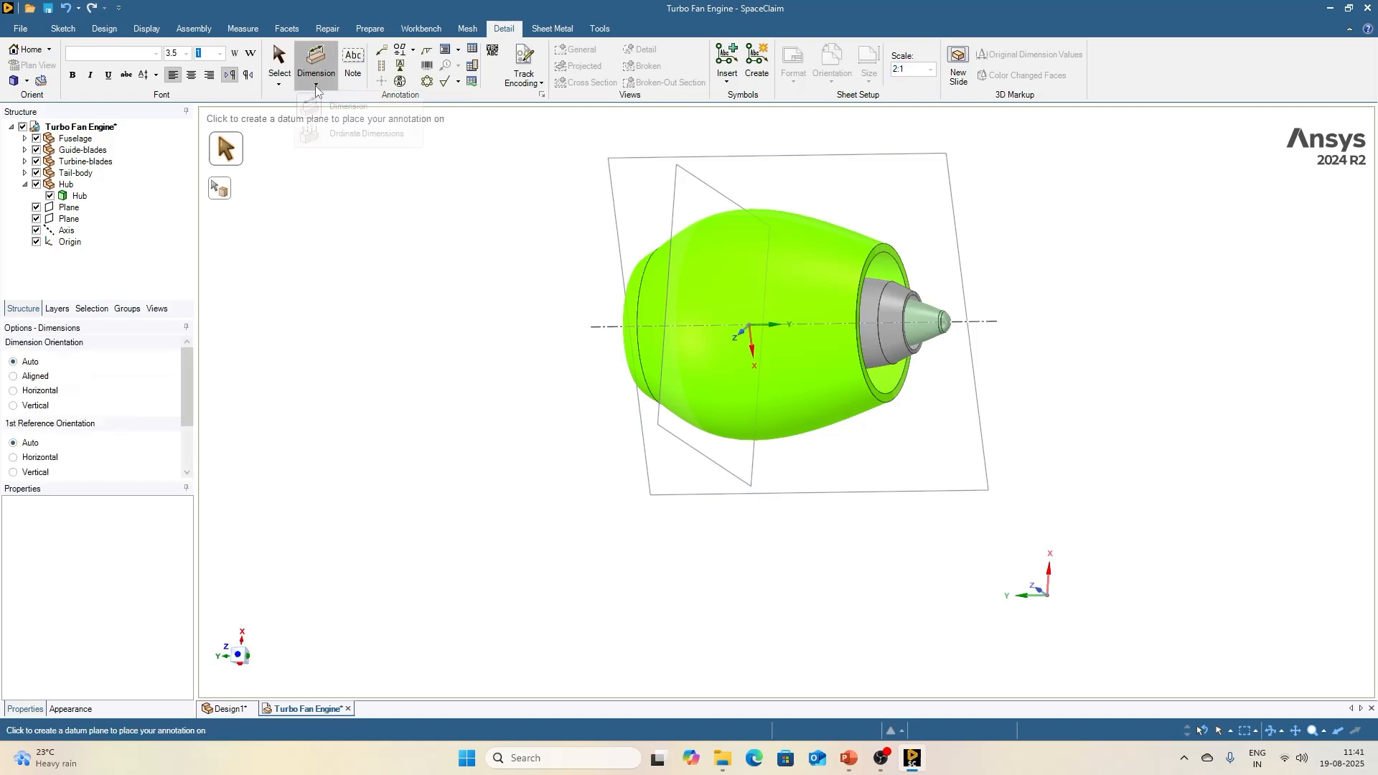
{"action": "left_click", "coordinate": [316, 84]}
{"action": "left_click", "coordinate": [345, 107]}
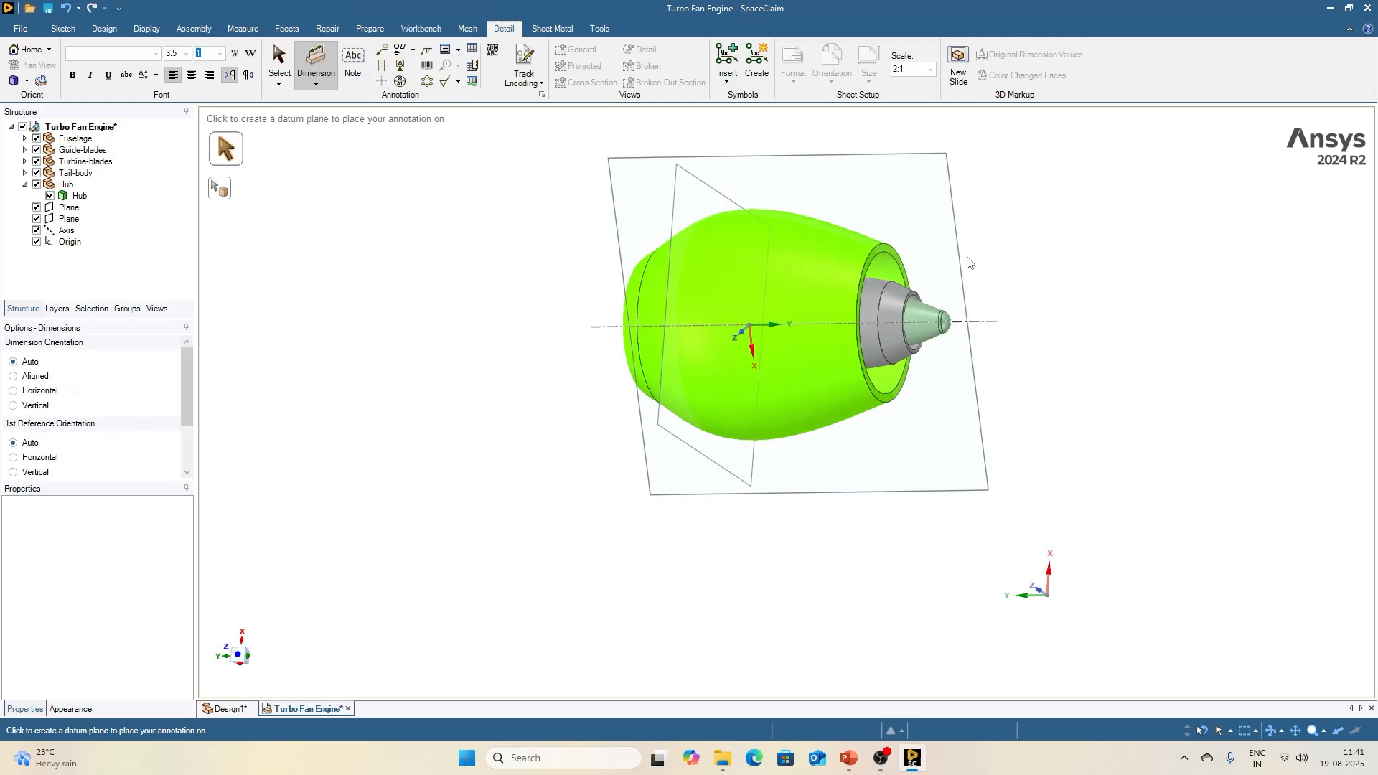
{"action": "left_click", "coordinate": [888, 250]}
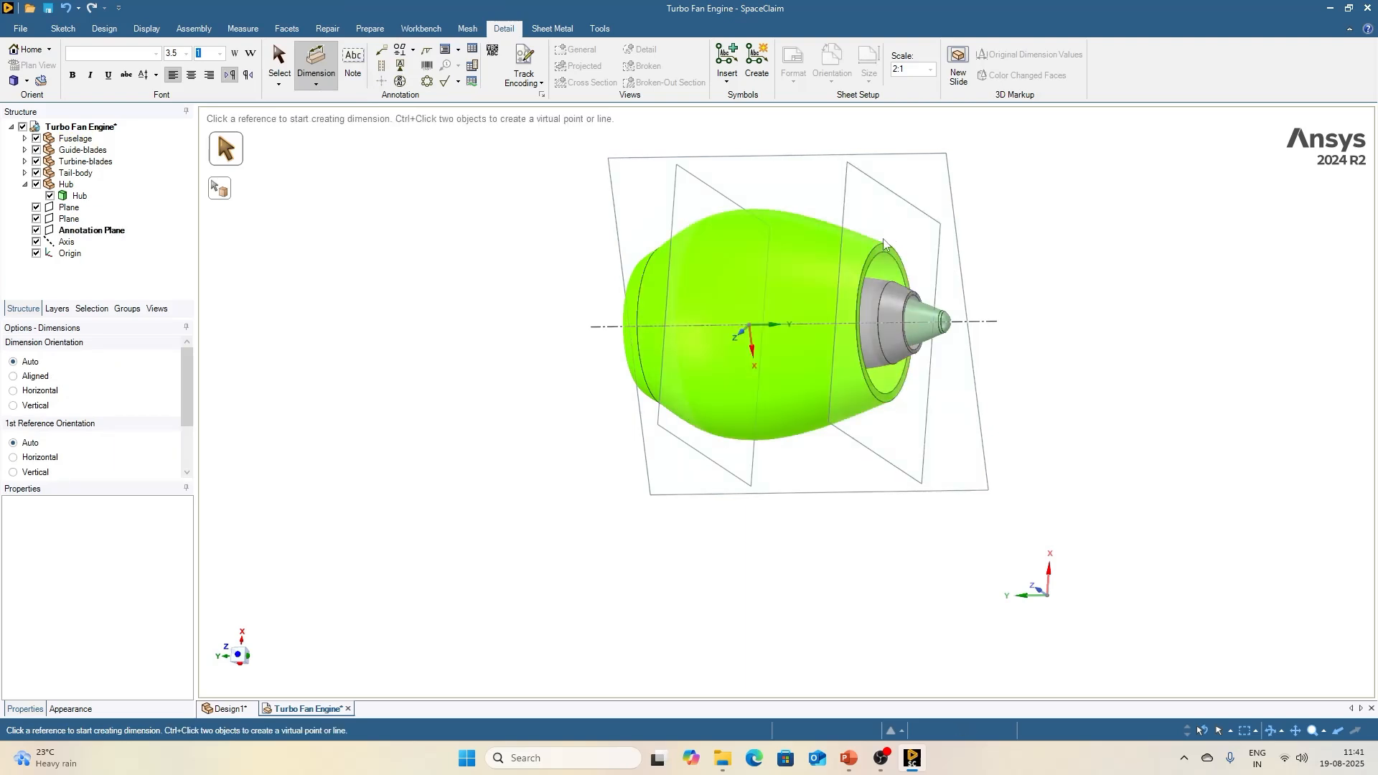
Step: Add a diameter dimension to the outer circular edge of the fuselage's rear opening, placing its label outside the body
{"action": "scroll", "coordinate": [955, 237], "scroll_direction": "up", "scroll_amount": 3}
{"action": "scroll", "coordinate": [786, 267], "scroll_direction": "down", "scroll_amount": 2}
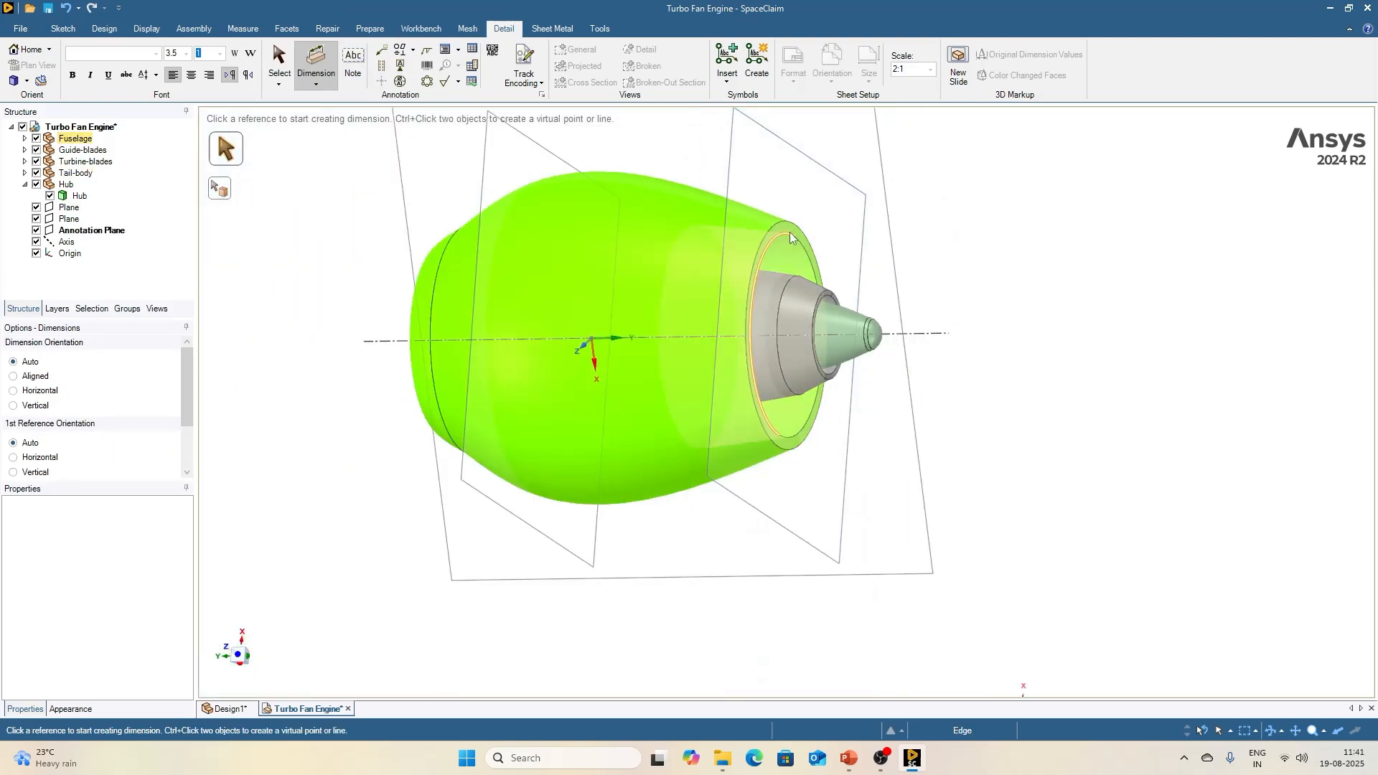
{"action": "left_click", "coordinate": [315, 85]}
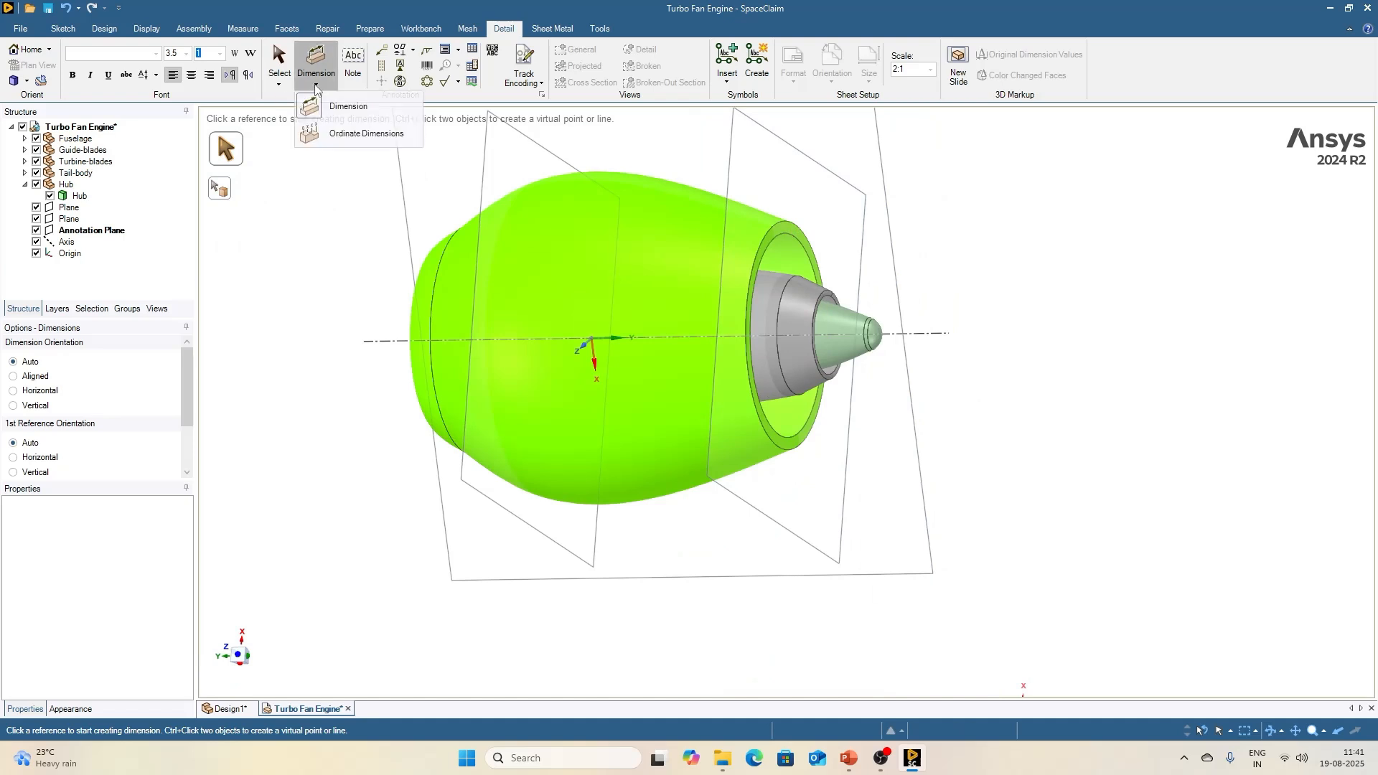
{"action": "left_click", "coordinate": [347, 106]}
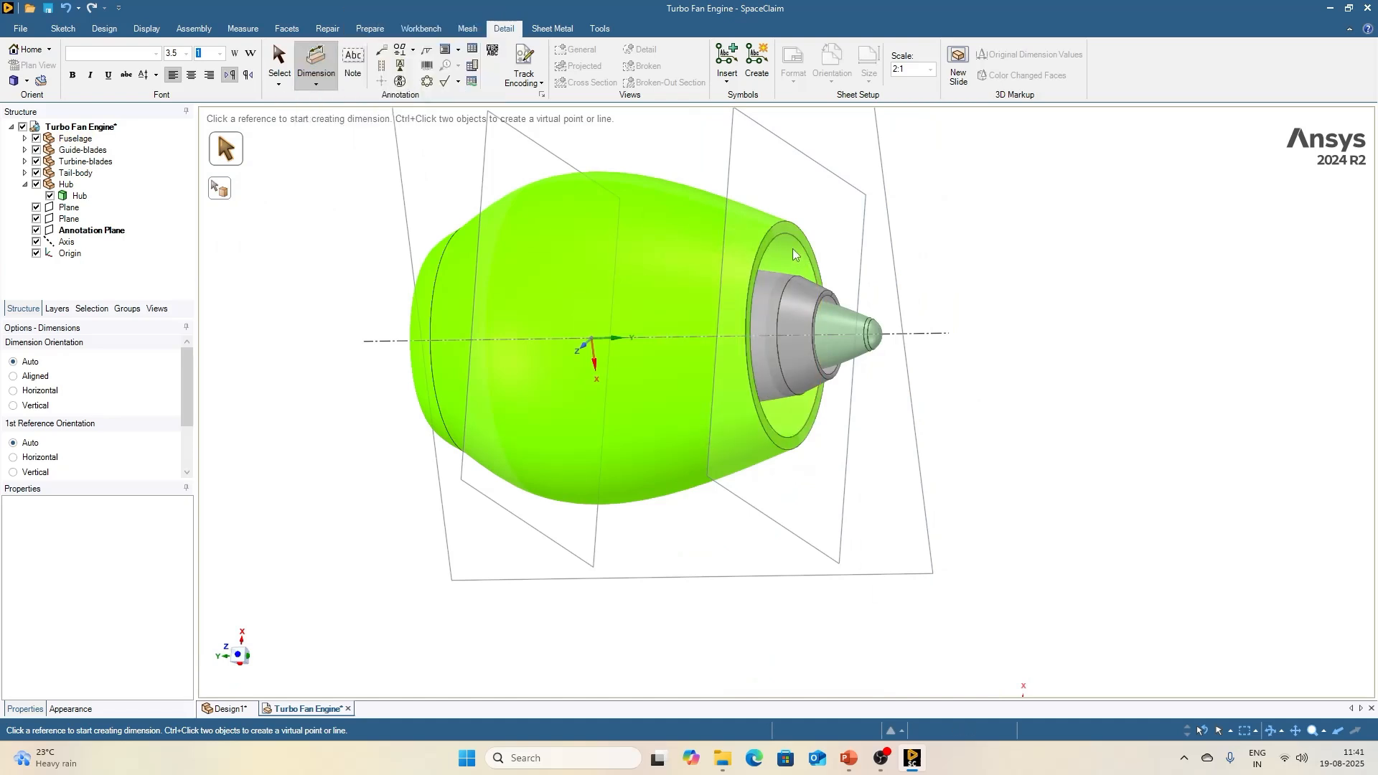
{"action": "left_click", "coordinate": [786, 226]}
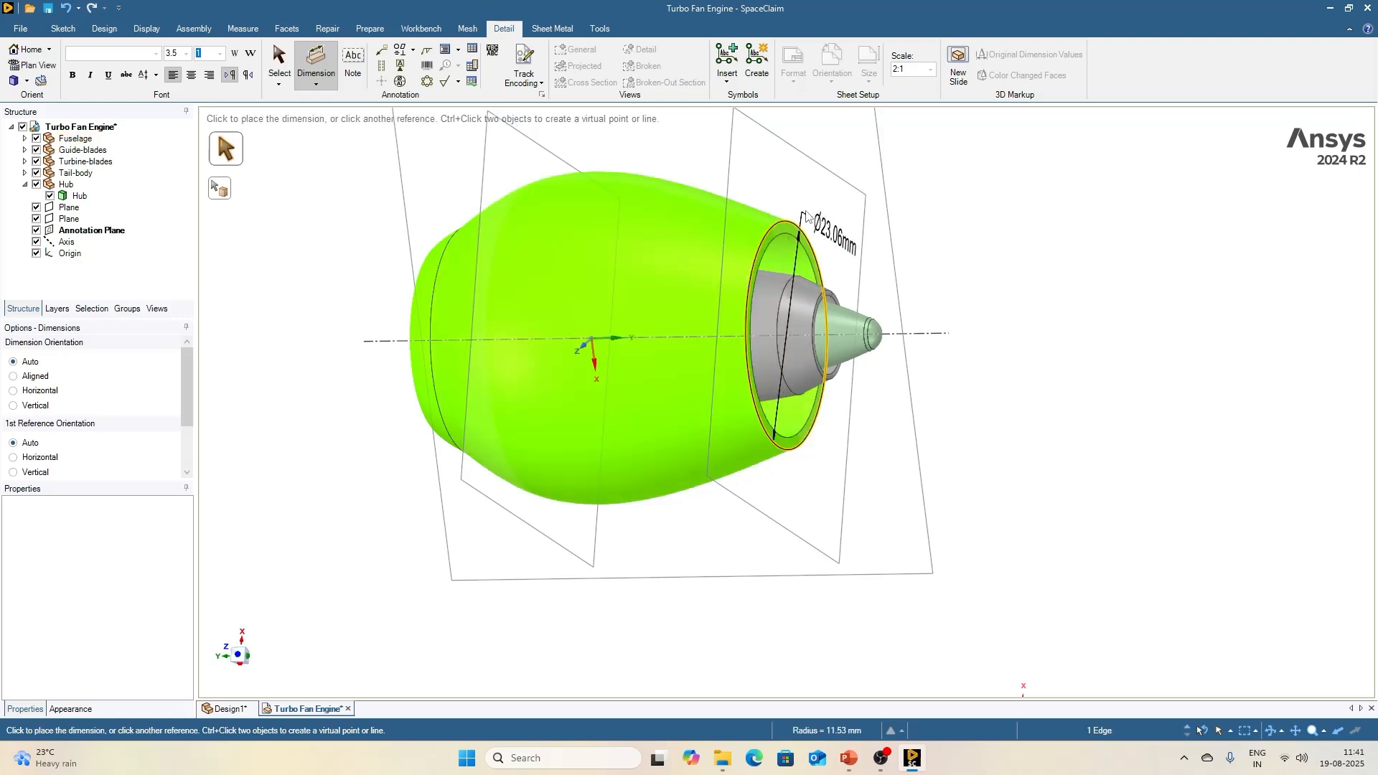
{"action": "scroll", "coordinate": [814, 221], "scroll_direction": "up", "scroll_amount": 2}
{"action": "middle_click_drag", "start_coordinate": [814, 221], "coordinate": [825, 231]}
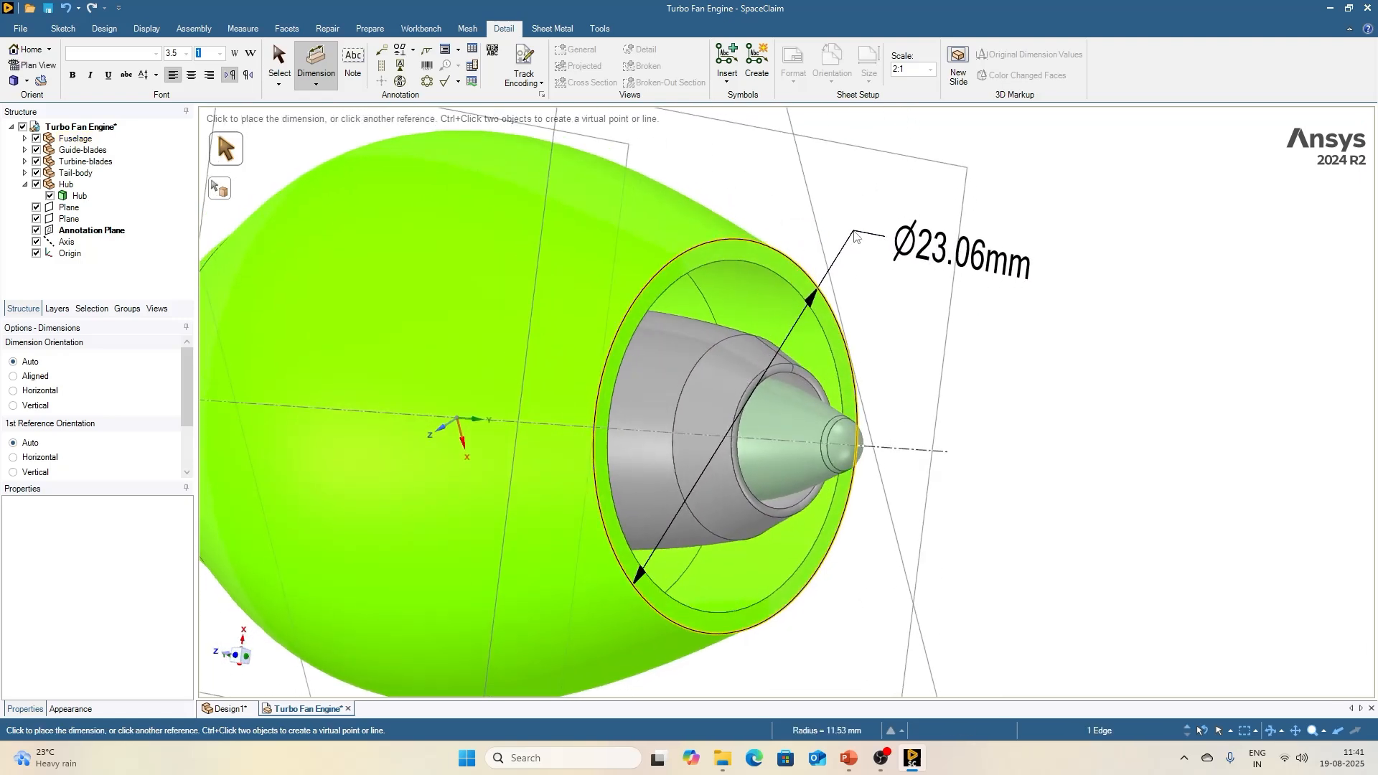
{"action": "left_click", "coordinate": [855, 239]}
{"action": "scroll", "coordinate": [854, 241], "scroll_direction": "down", "scroll_amount": 3}
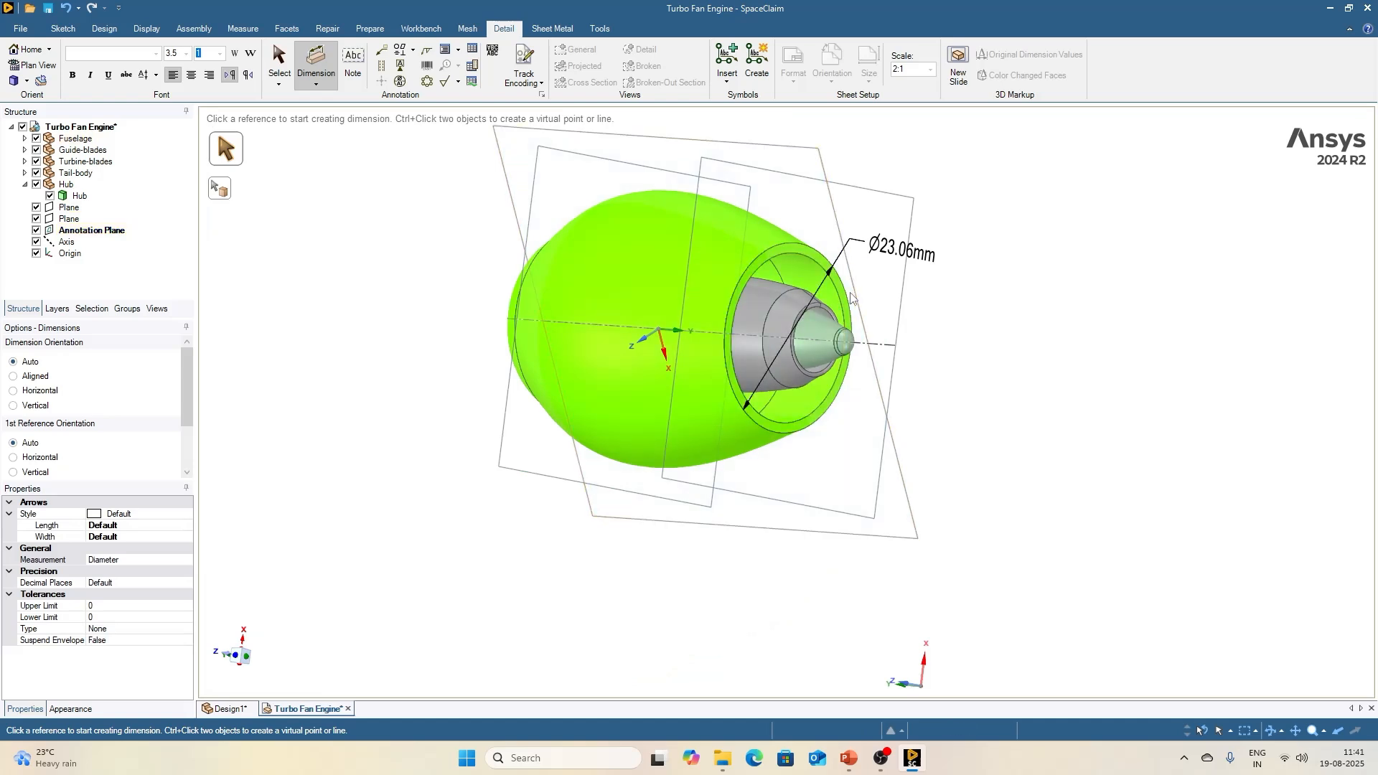
Step: Add a radius dimension to the inner circular edge of the fuselage's rear opening, below the diameter label
{"action": "middle_click_drag", "start_coordinate": [354, 296], "coordinate": [359, 323]}
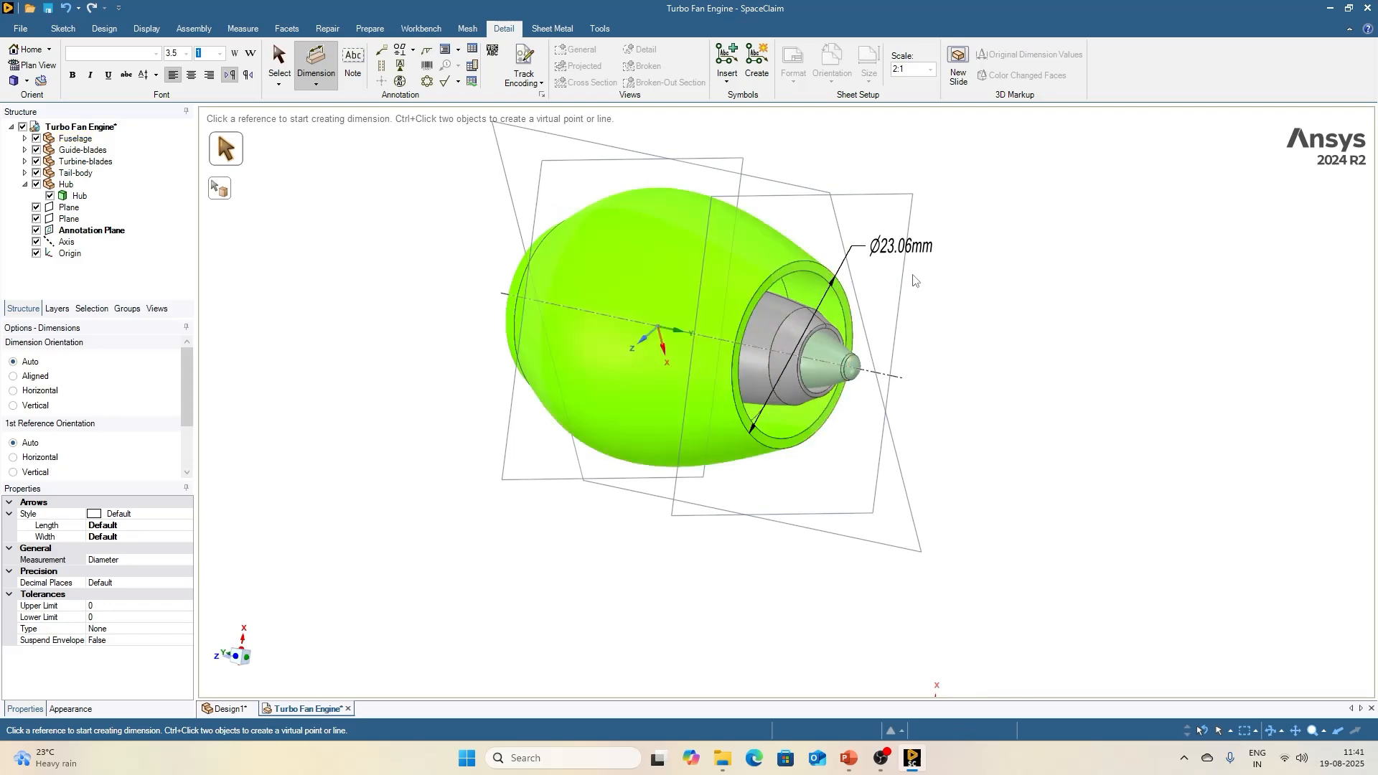
{"action": "scroll", "coordinate": [910, 263], "scroll_direction": "up", "scroll_amount": 2}
{"action": "middle_click_drag", "start_coordinate": [910, 263], "coordinate": [940, 294]}
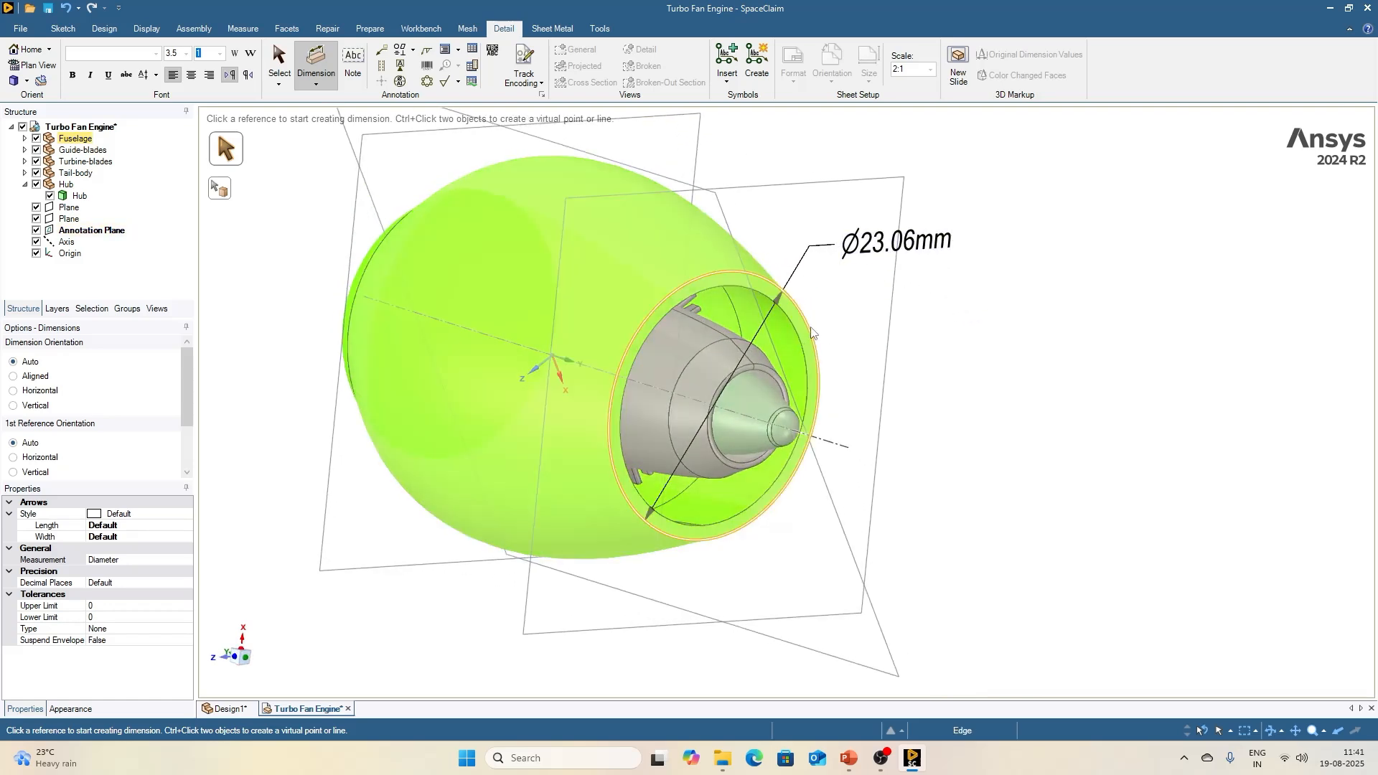
{"action": "left_click", "coordinate": [808, 350]}
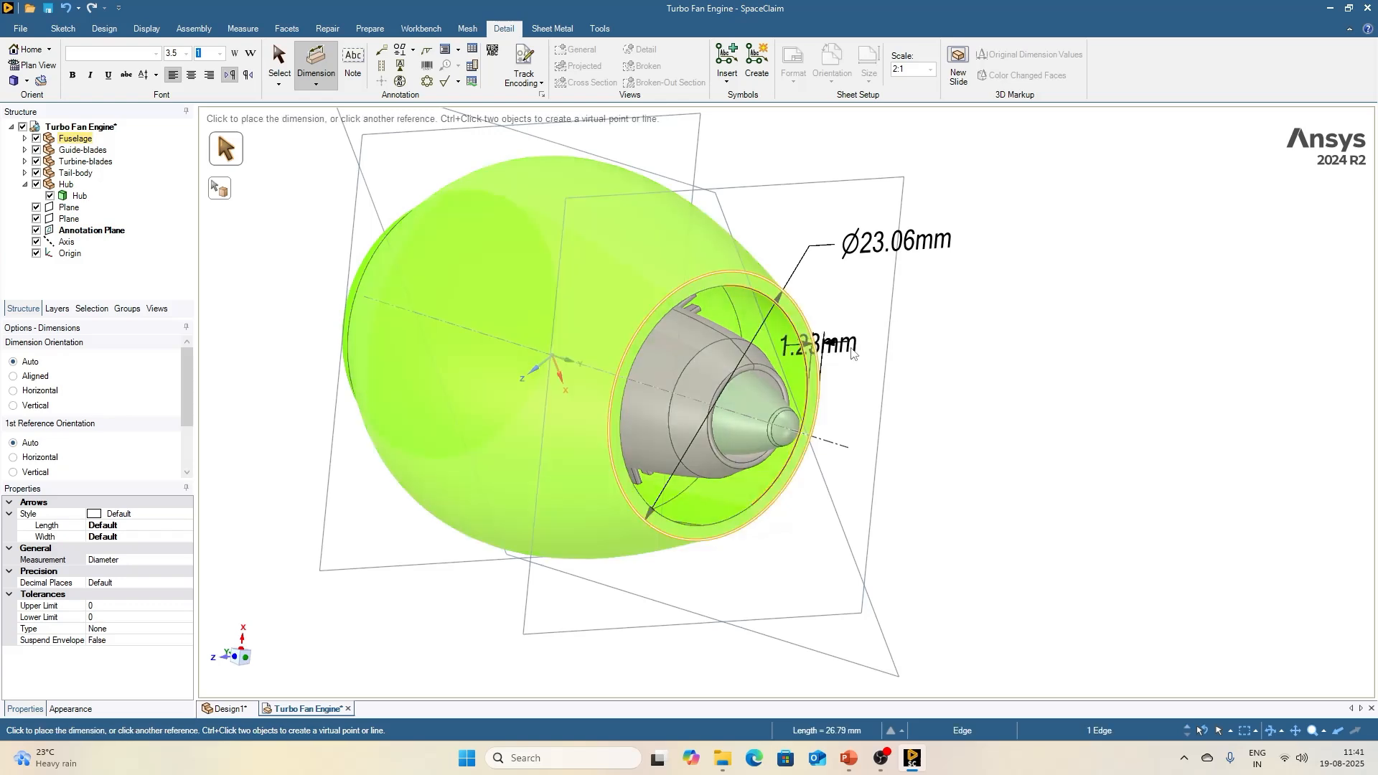
{"action": "left_click", "coordinate": [902, 354]}
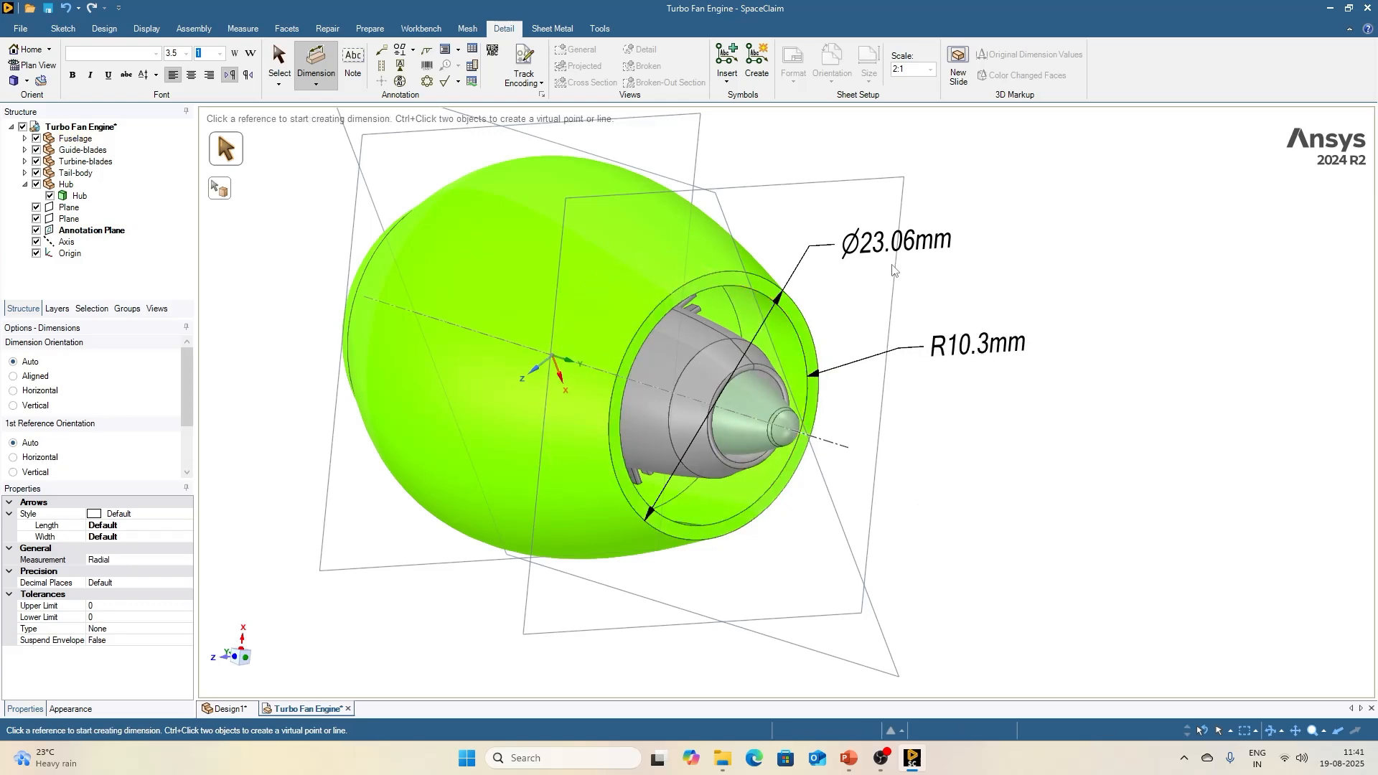